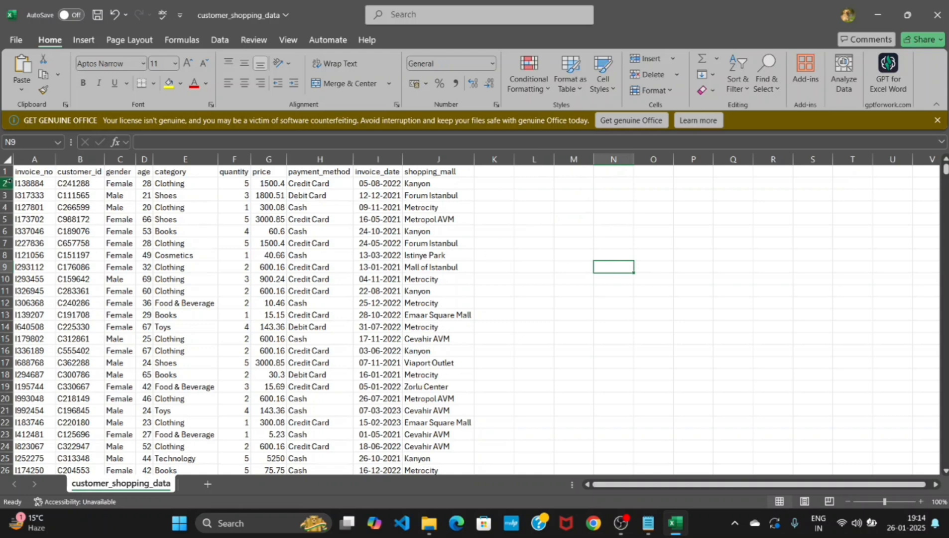
Create a PivotTable on a new worksheet from all the data in the customer_shopping_data sheet.
click(8, 160)
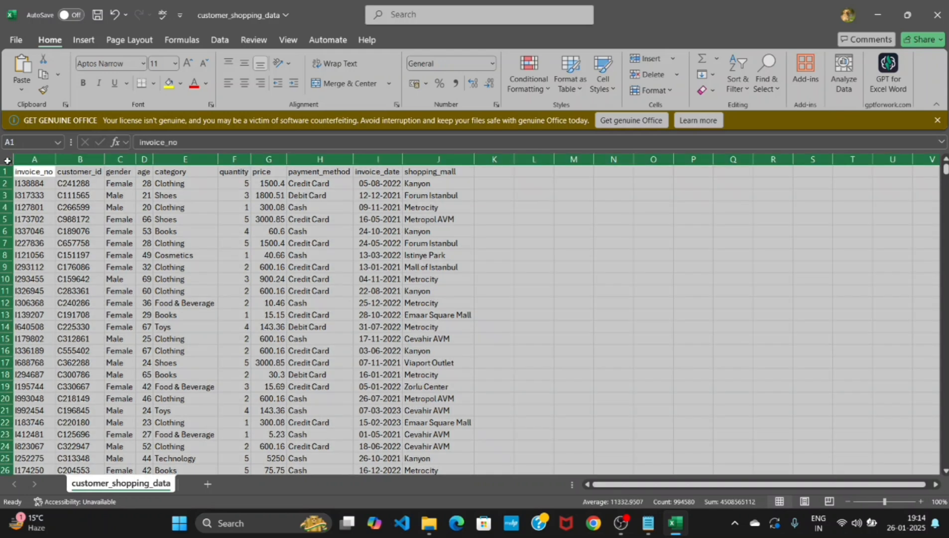
click(88, 41)
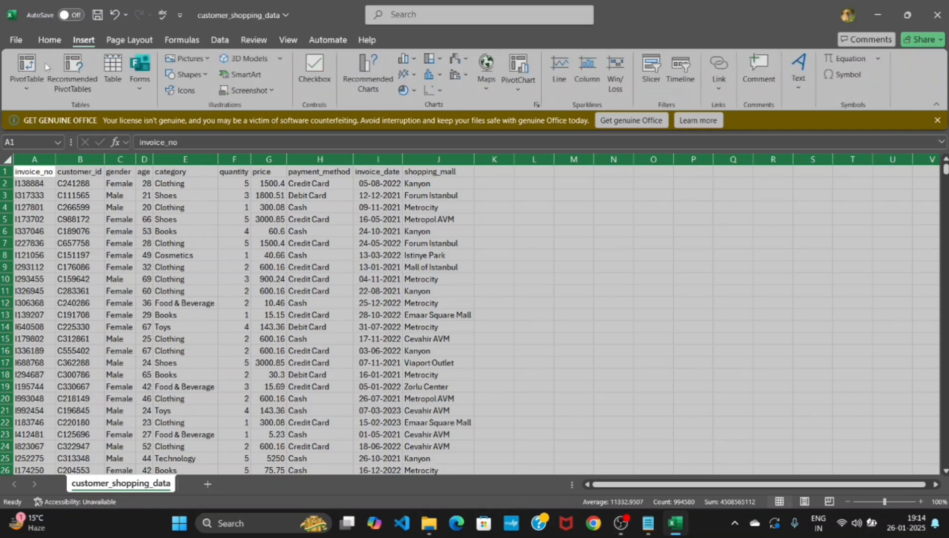
click(21, 76)
click(57, 112)
click(299, 249)
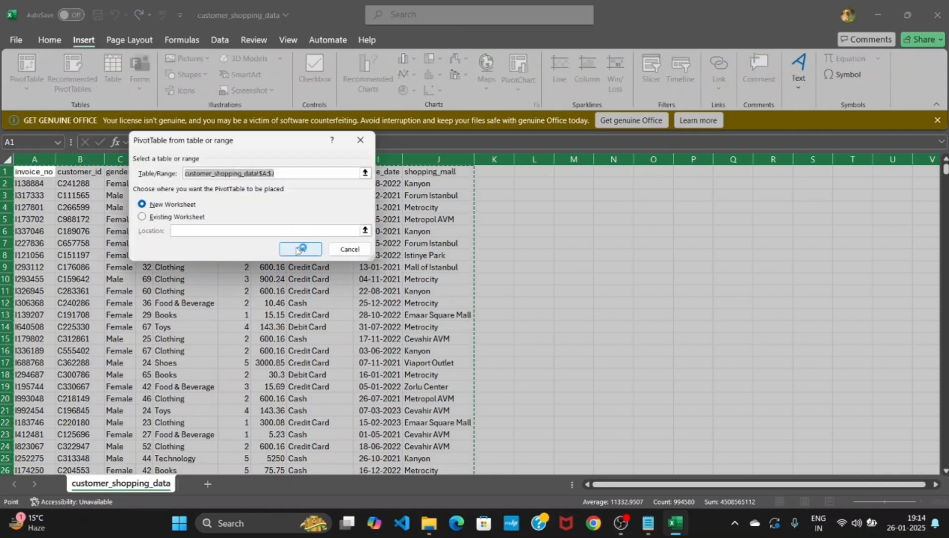
click(299, 249)
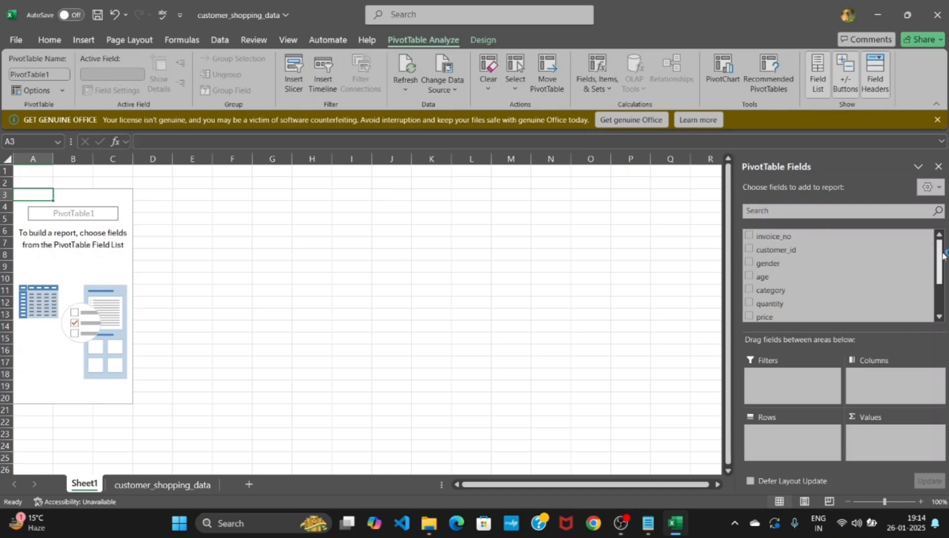
Add the price field to the PivotTable's values as a sum.
drag(940, 253, 936, 274)
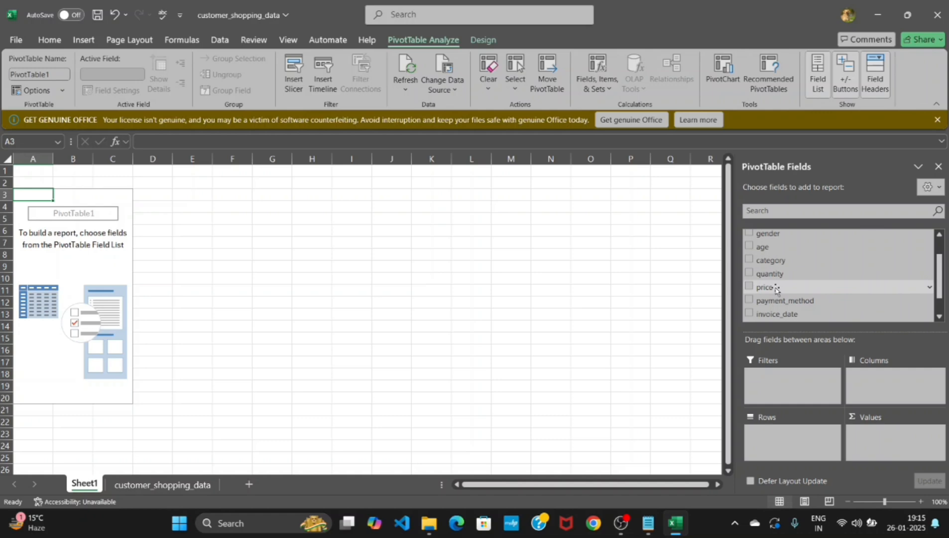
drag(775, 290, 853, 418)
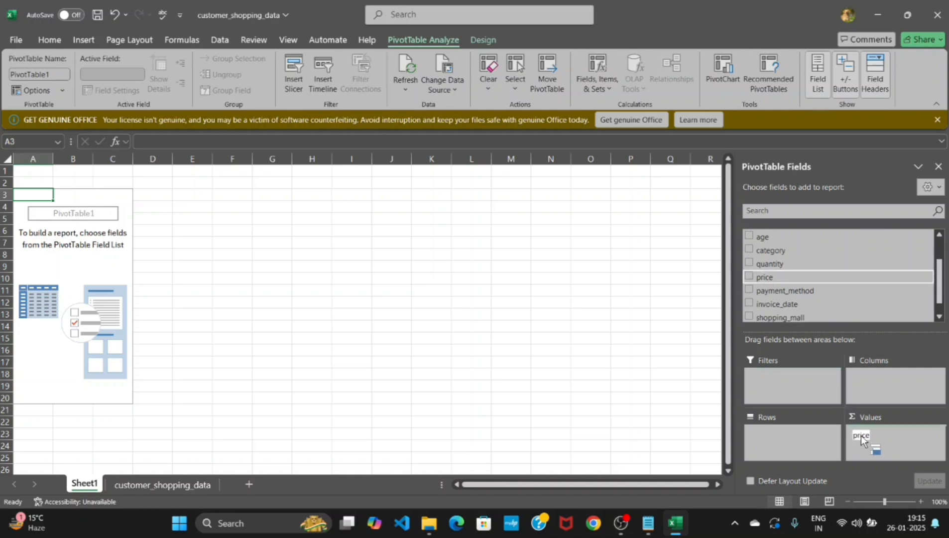
mouse_move(861, 435)
mouse_down()
mouse_move(865, 468)
mouse_move(869, 432)
mouse_up()
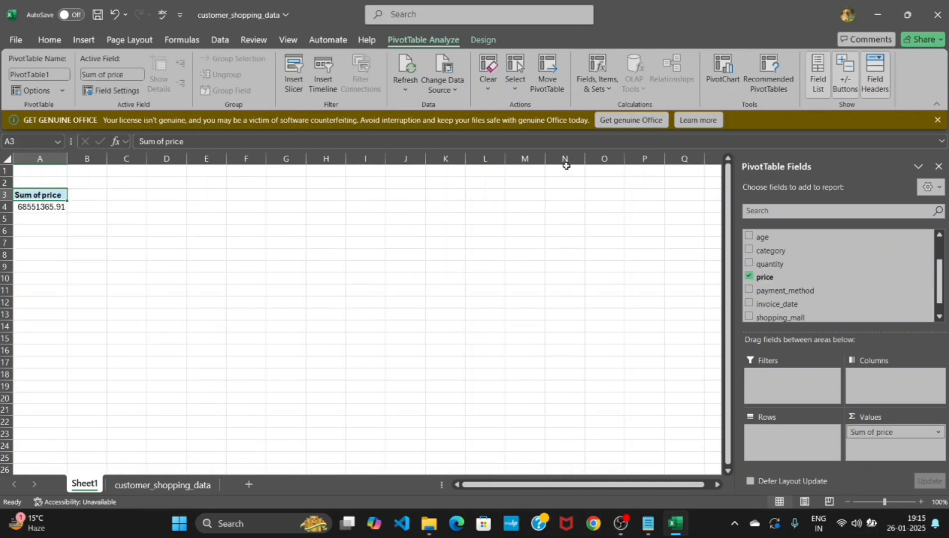
Insert a clustered column PivotChart from the PivotTable and hide all its field buttons.
click(720, 81)
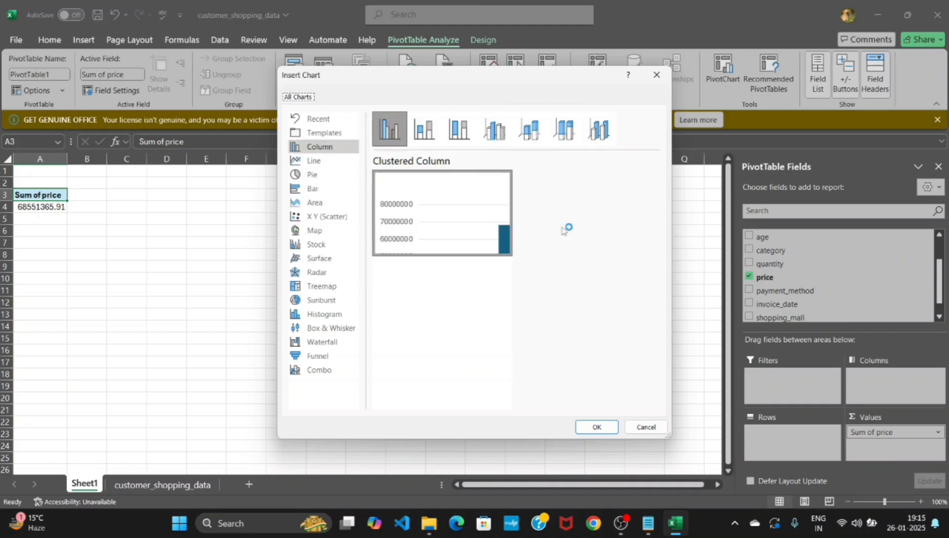
click(596, 427)
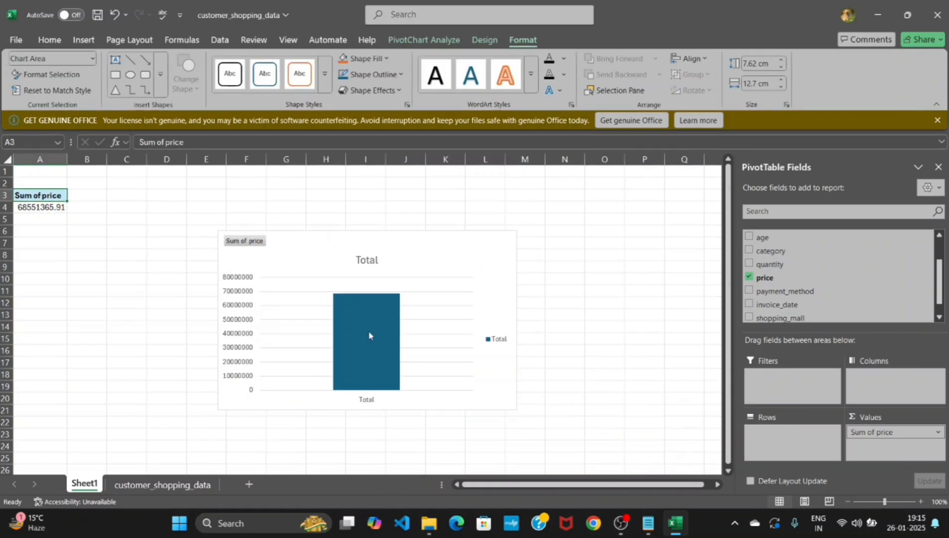
right_click(253, 241)
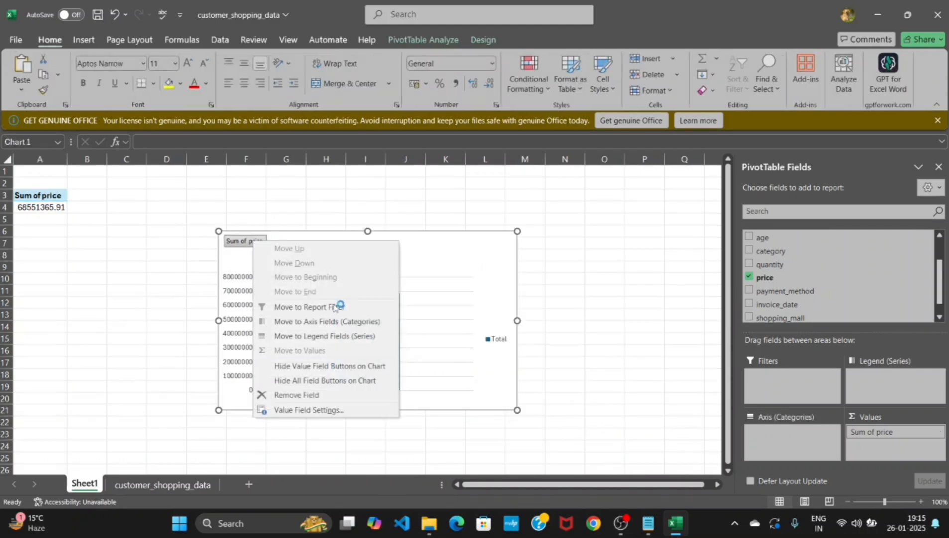
click(290, 380)
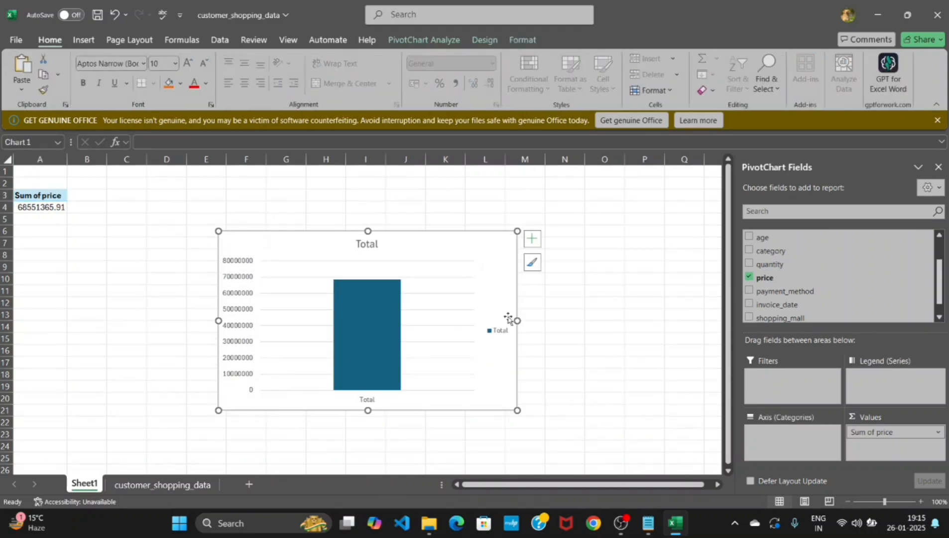
Delete the legend and the horizontal category axis from the PivotChart.
right_click(503, 337)
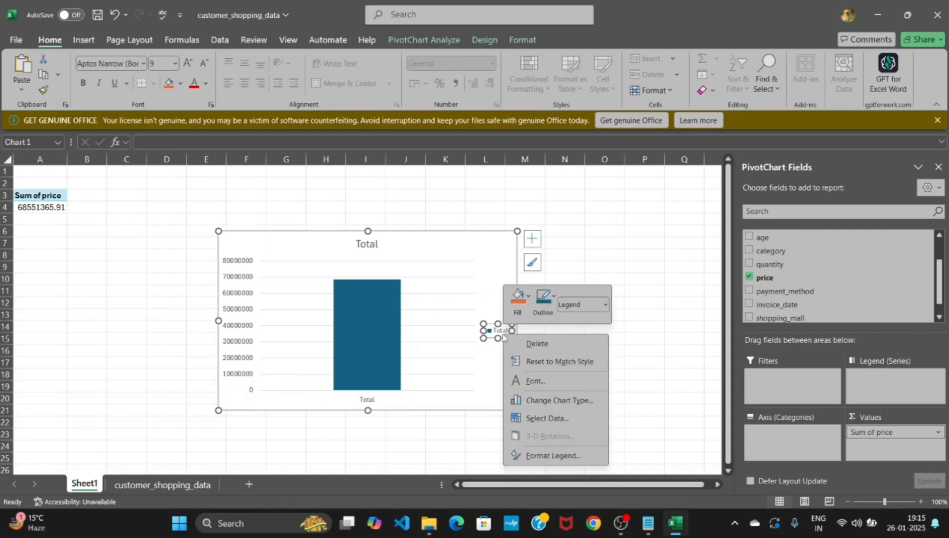
click(527, 346)
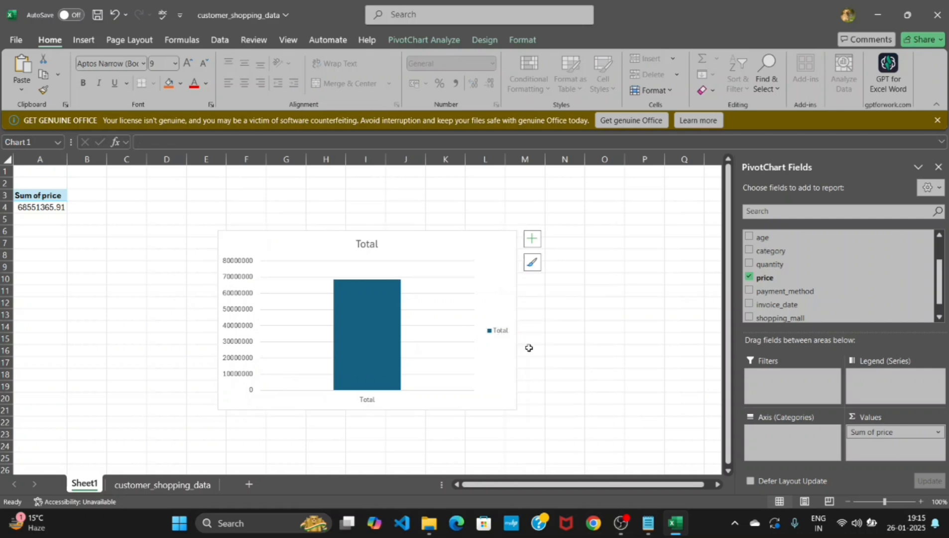
right_click(383, 396)
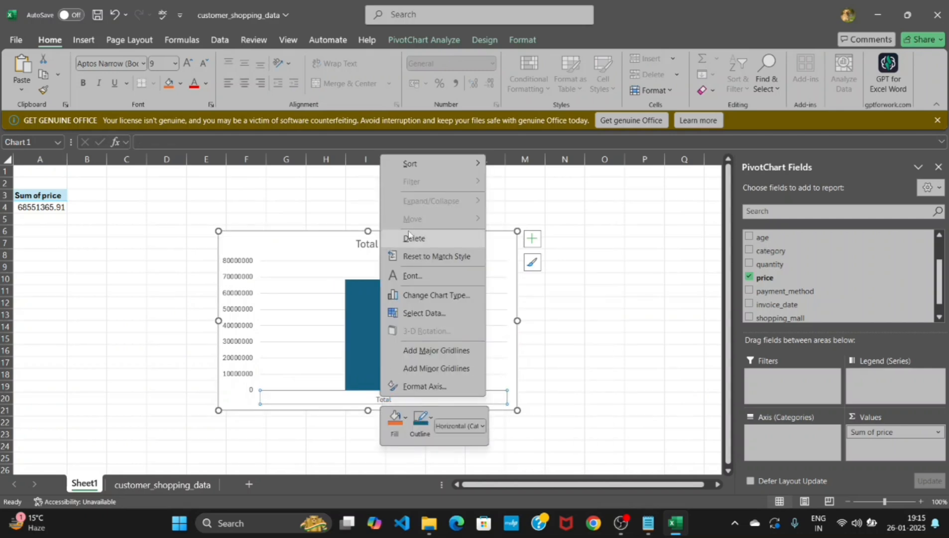
click(413, 237)
Change the chart title to "Total sales overview".
double_click(368, 244)
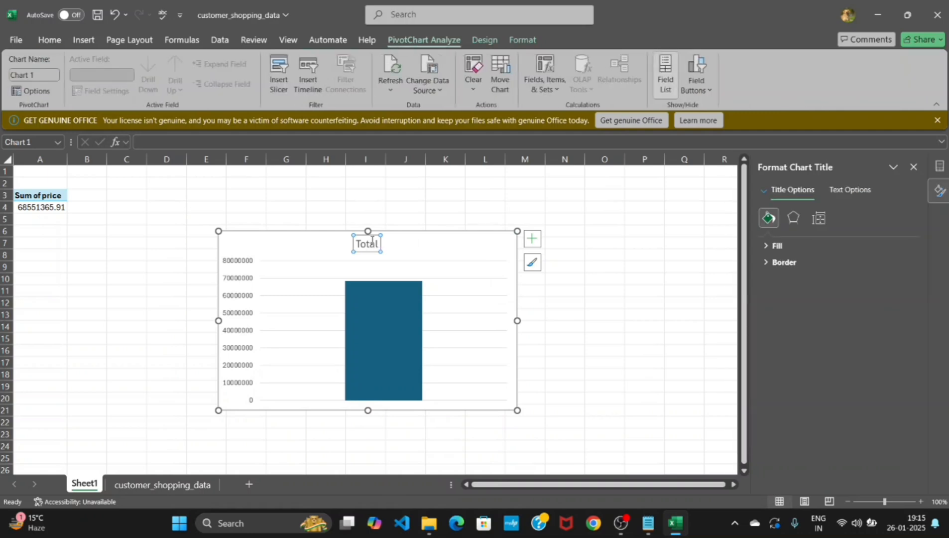
click(396, 250)
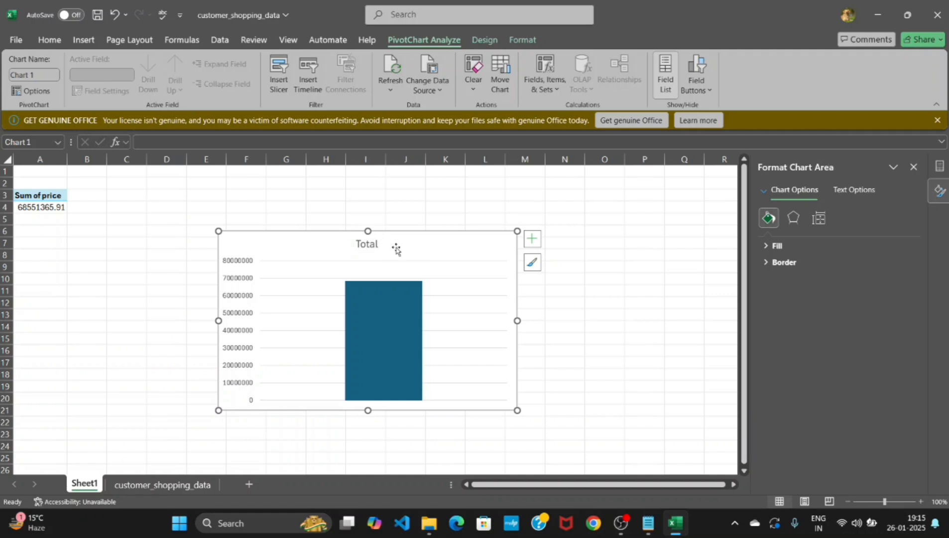
click(380, 243)
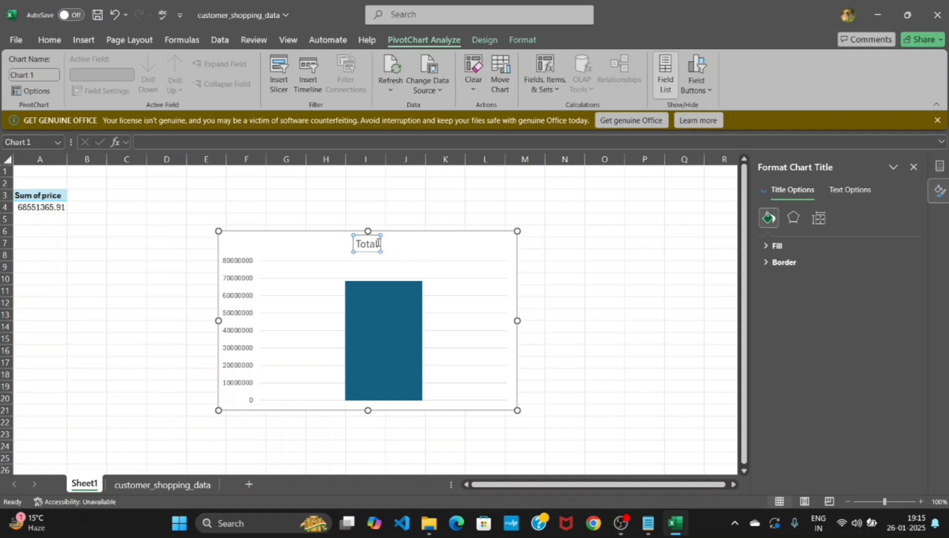
key(BackSpace)
key(BackSpace)
key(BackSpace)
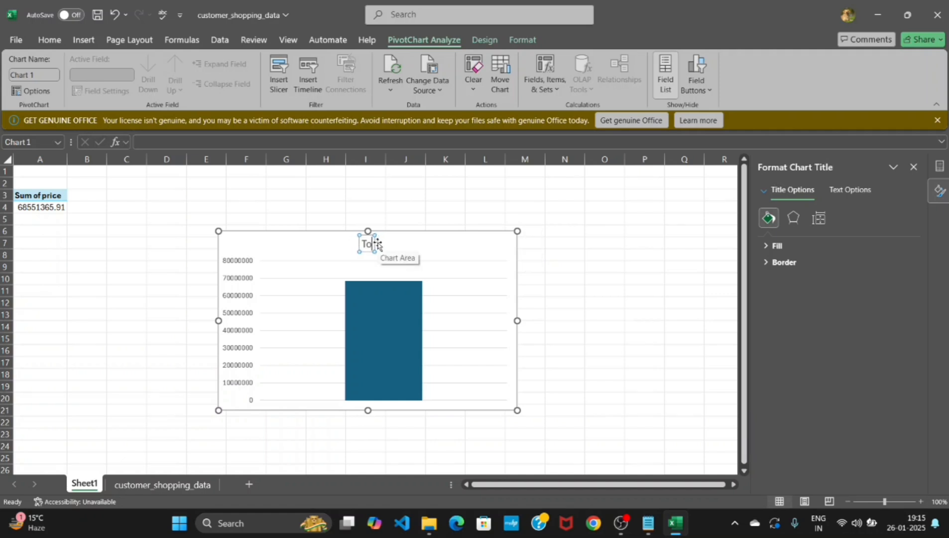
text(tal sal)
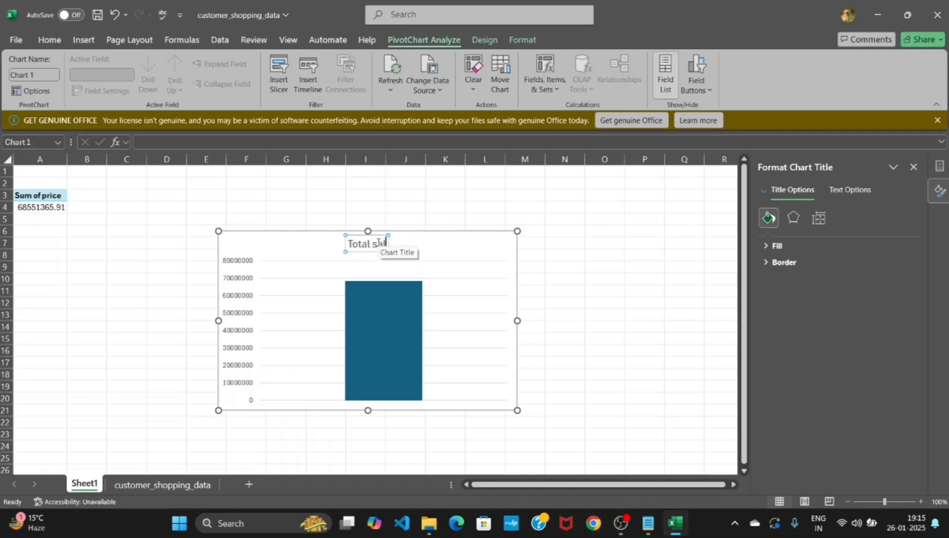
text(es overview)
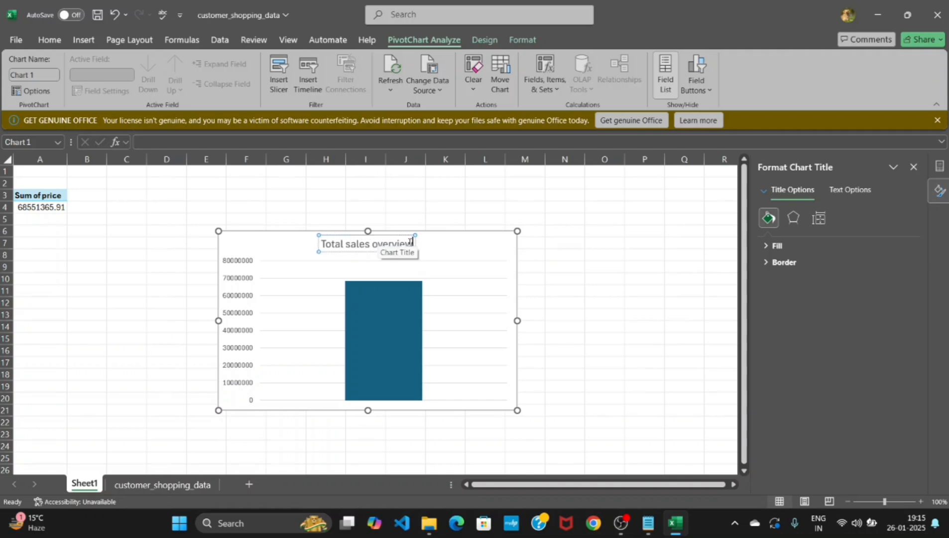
click(625, 240)
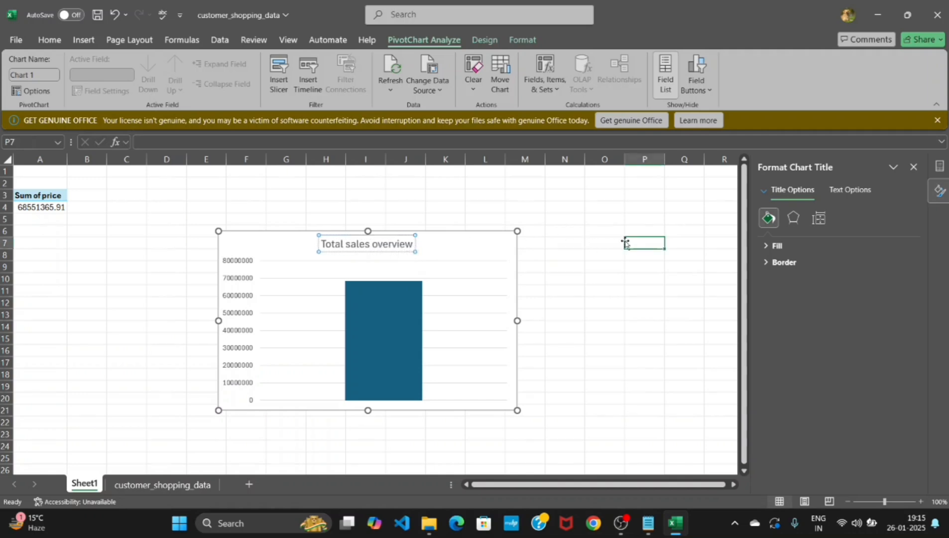
Shrink the chart in width and height so it ends at about column K and row 16.
click(490, 299)
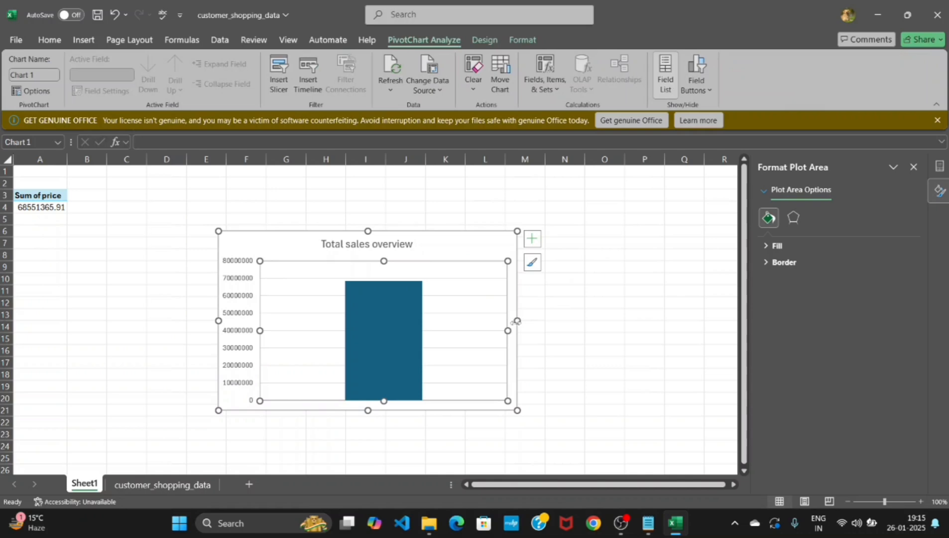
drag(517, 321, 444, 319)
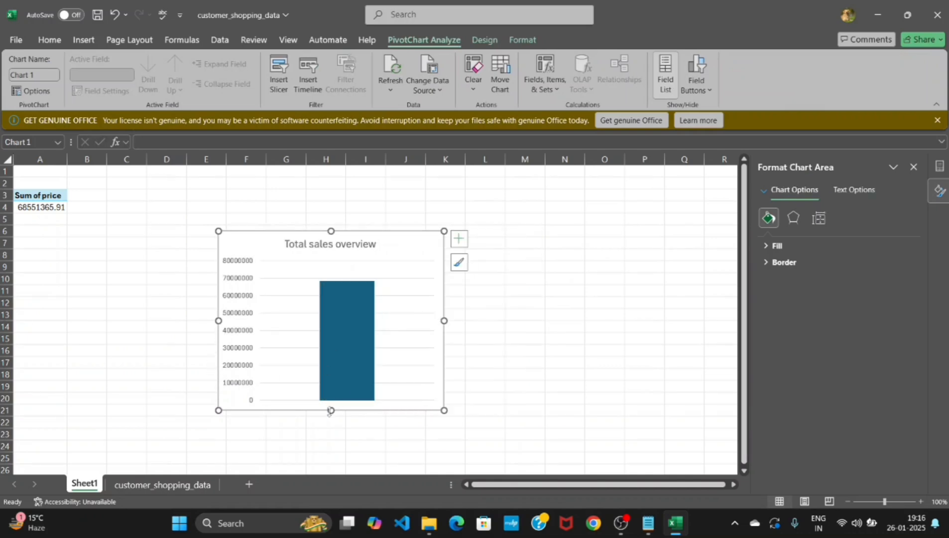
drag(329, 411, 331, 355)
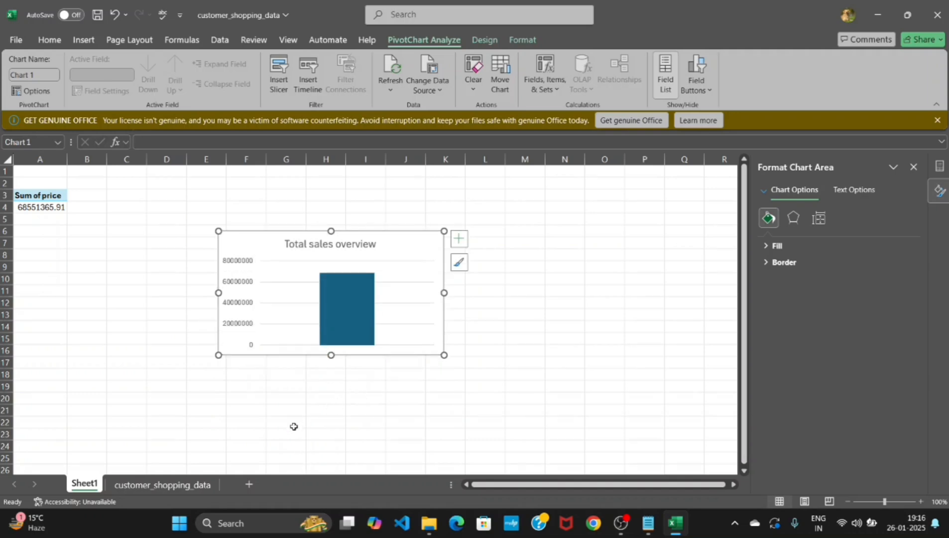
Add a new worksheet and name it "dashboard".
click(248, 484)
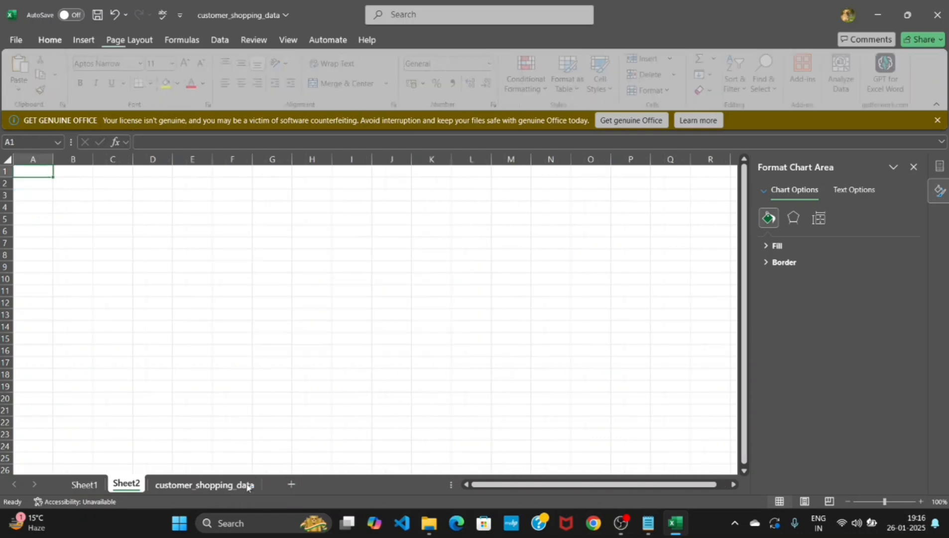
double_click(127, 483)
key(BackSpace)
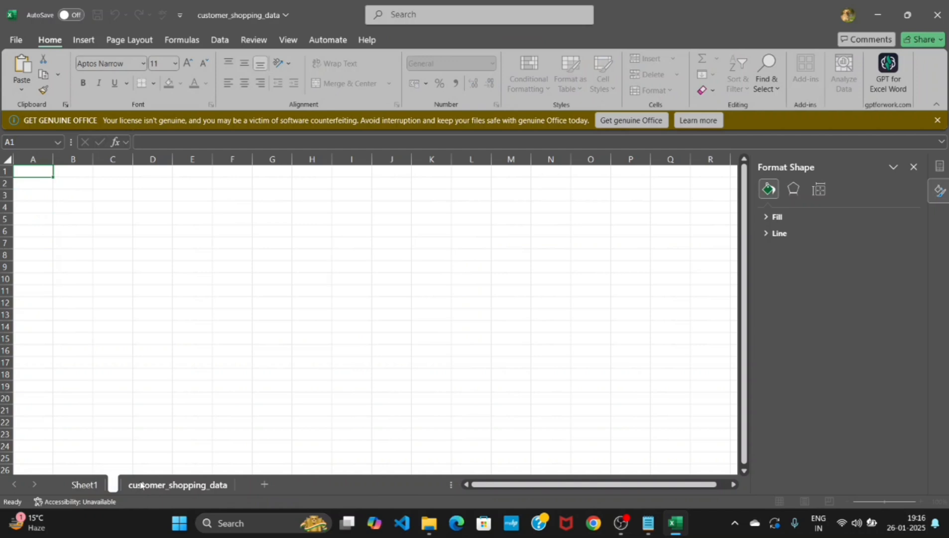
text(dash)
key(Return)
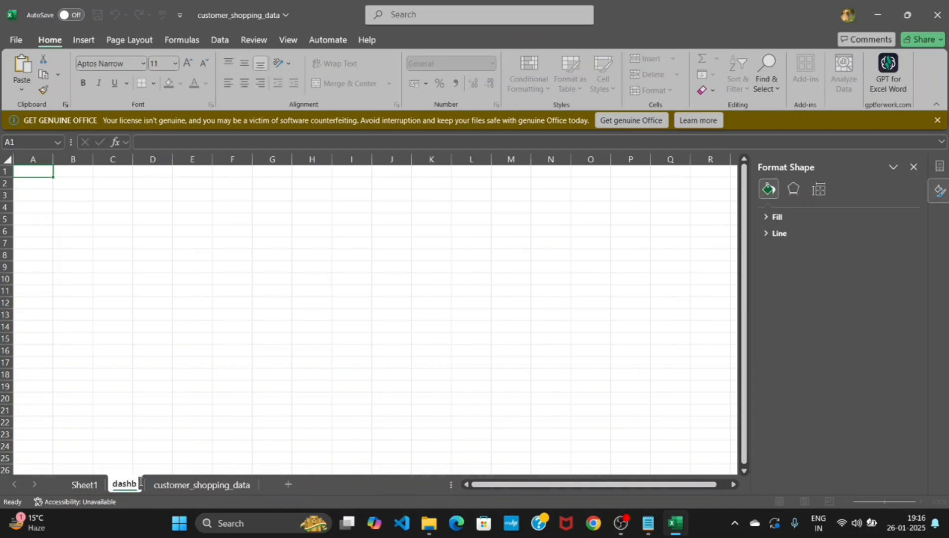
text(board)
key(Return)
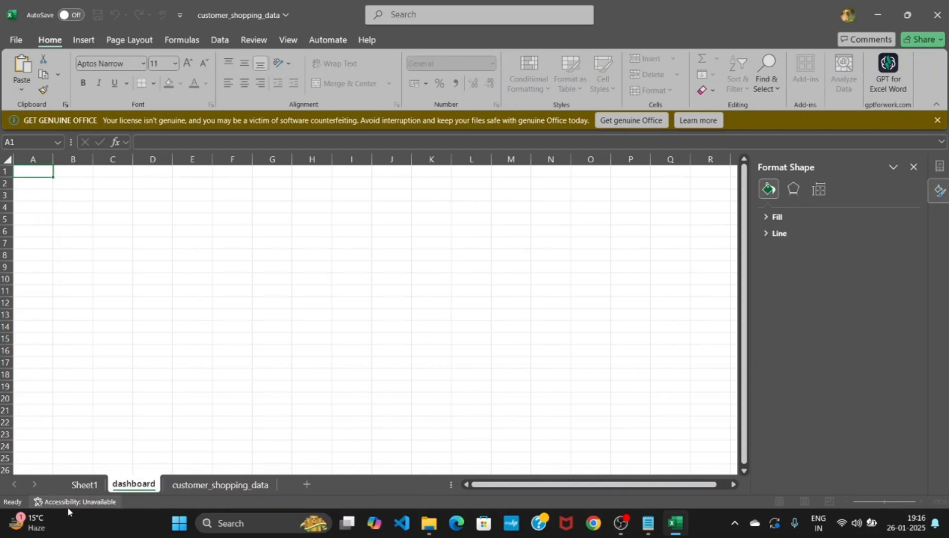
Copy the Total sales overview chart from Sheet1 to cell F4 of the dashboard sheet and narrow it slightly.
click(85, 484)
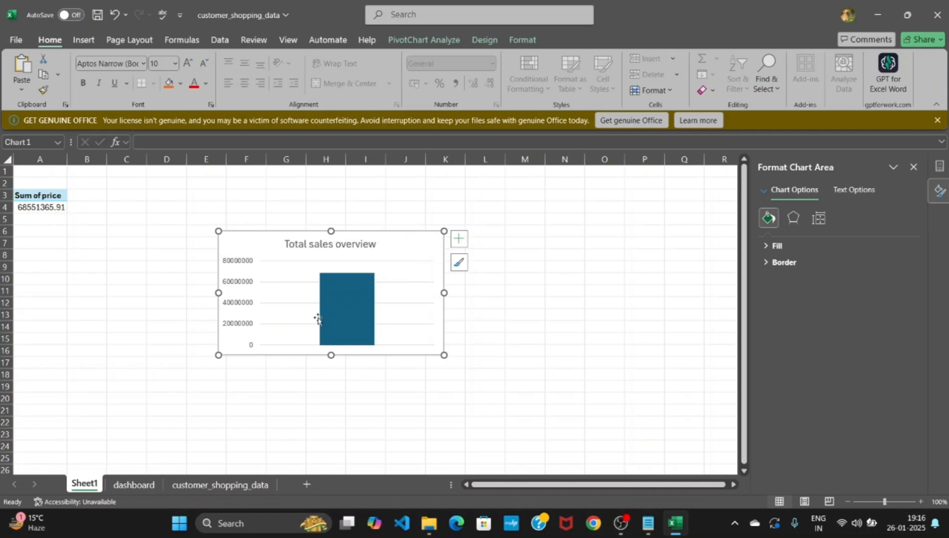
click(136, 485)
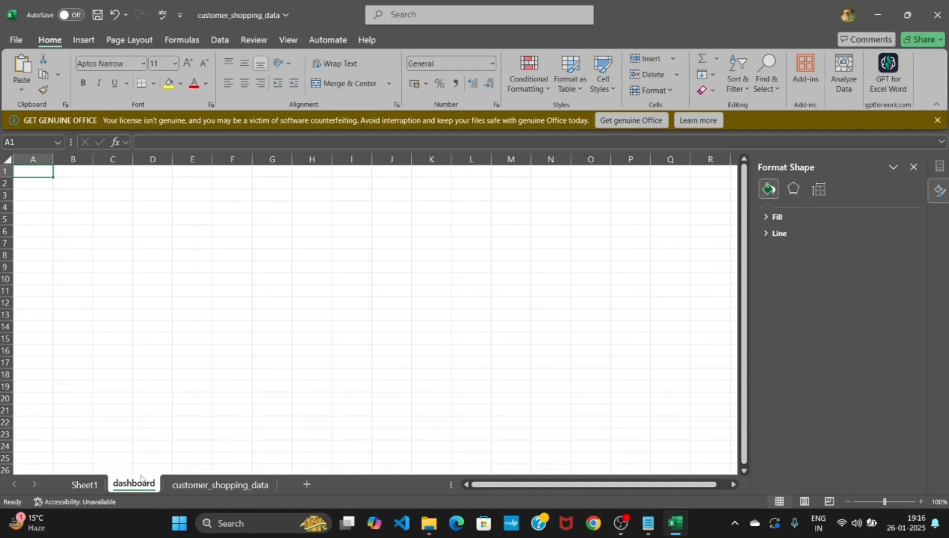
click(231, 195)
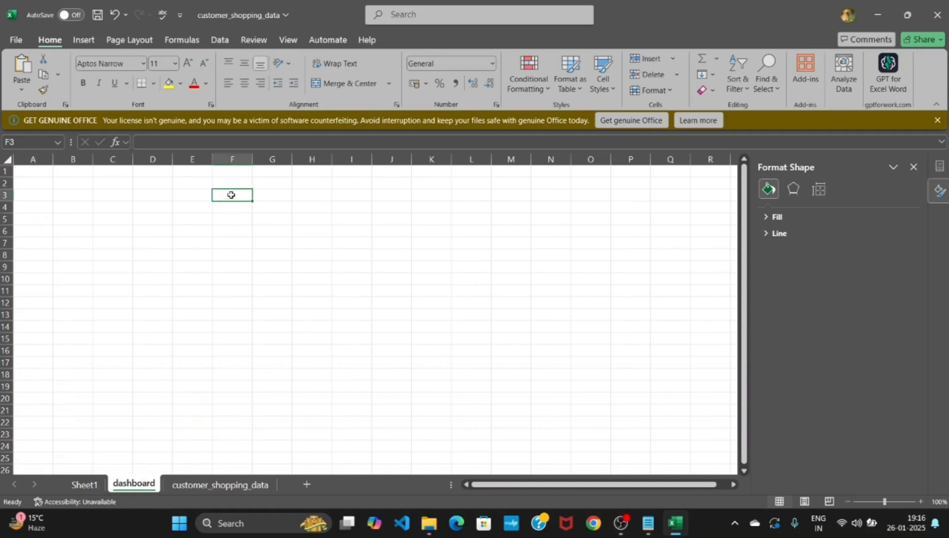
click(226, 212)
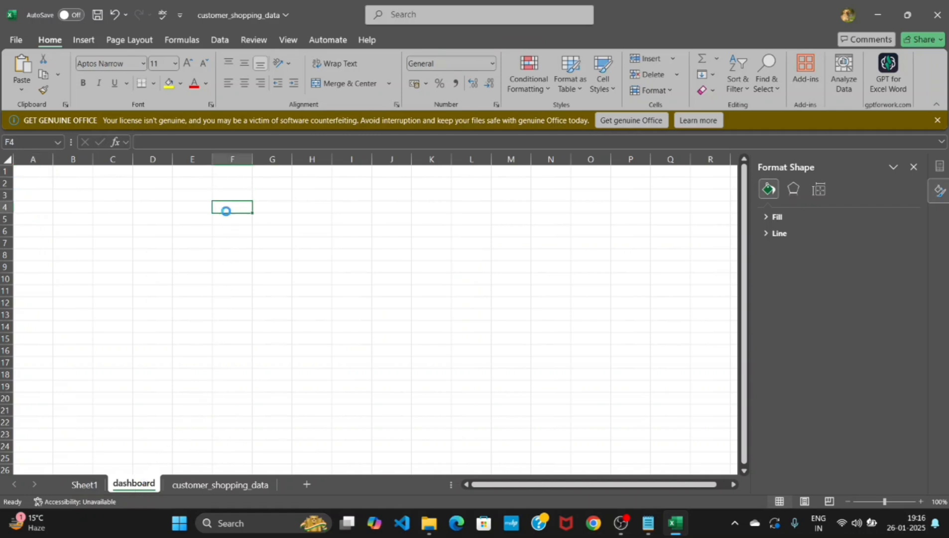
key(ctrl+v)
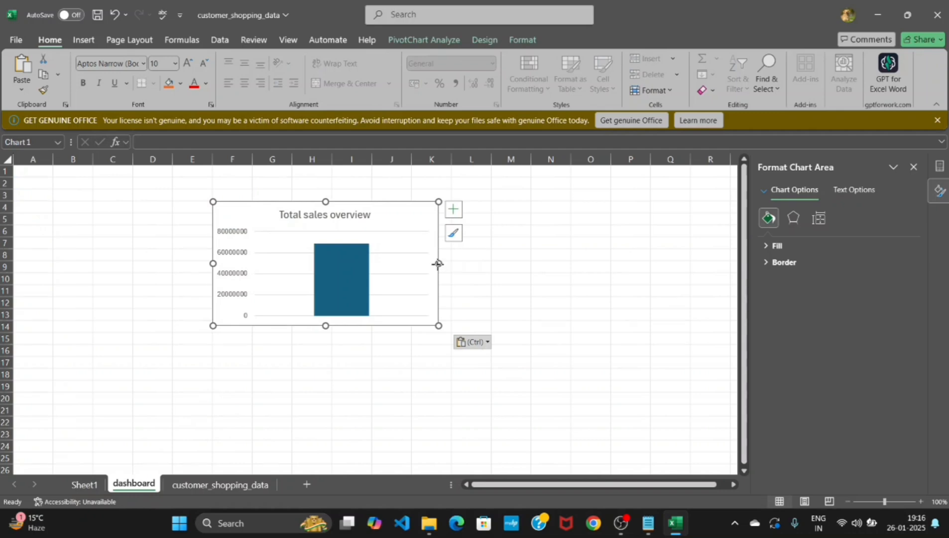
drag(438, 263, 425, 263)
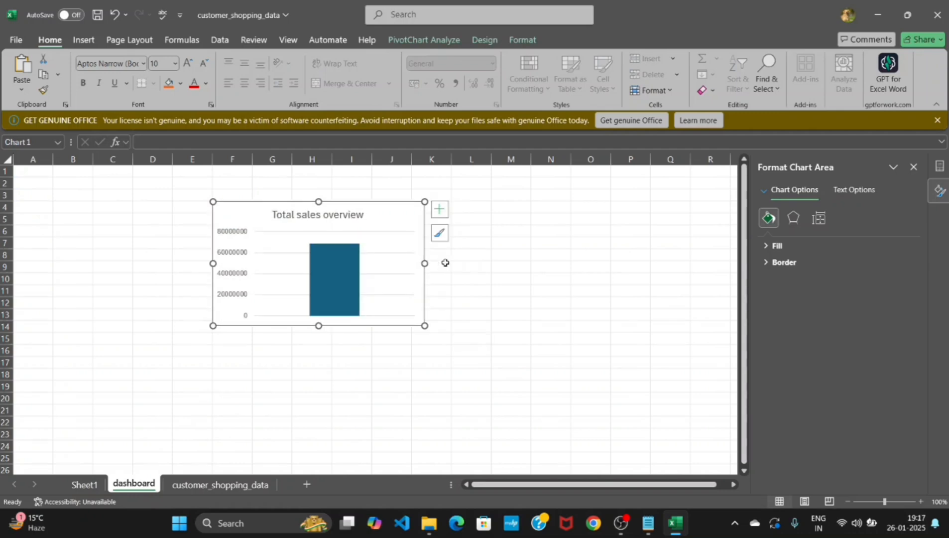
click(527, 282)
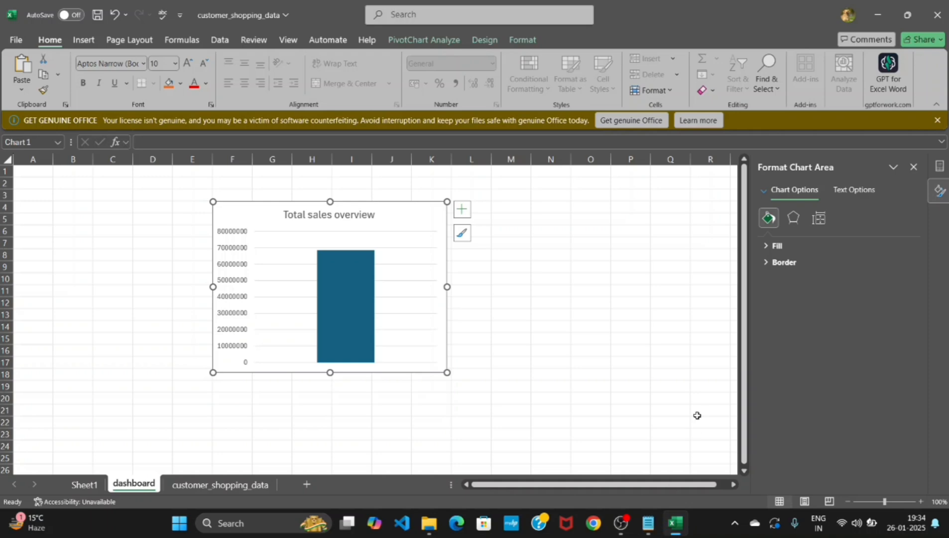
Create a PivotTable from customer_shopping_data columns A:J on a new worksheet, with category as rows and the sum of price as values.
click(193, 483)
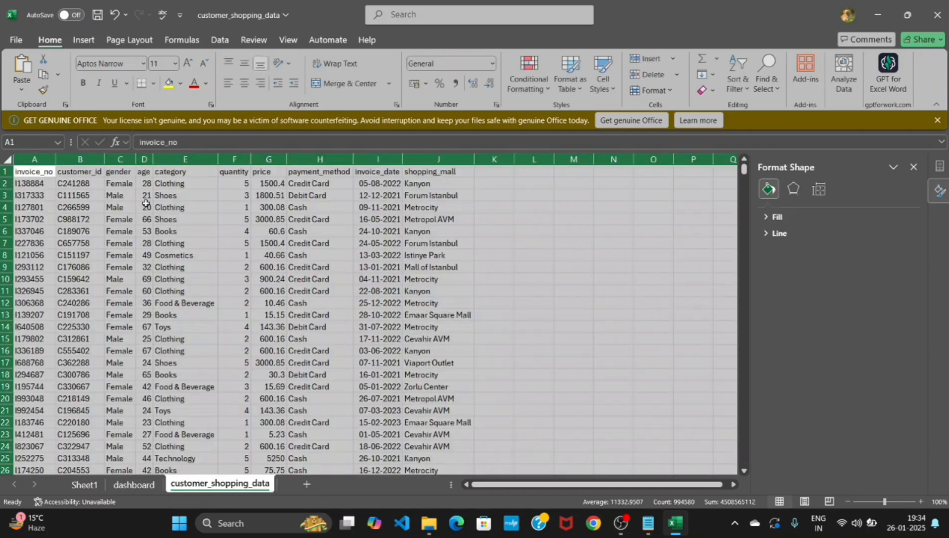
click(83, 40)
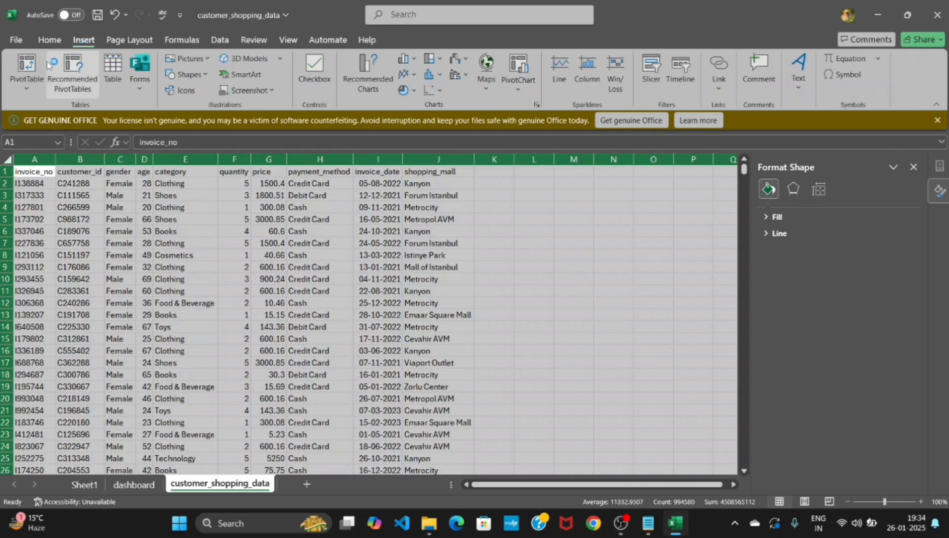
click(26, 82)
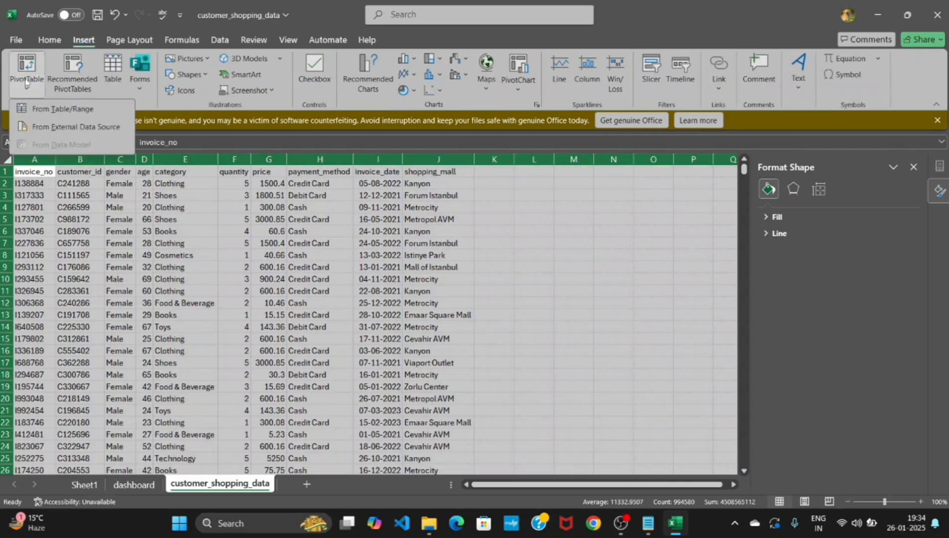
click(50, 110)
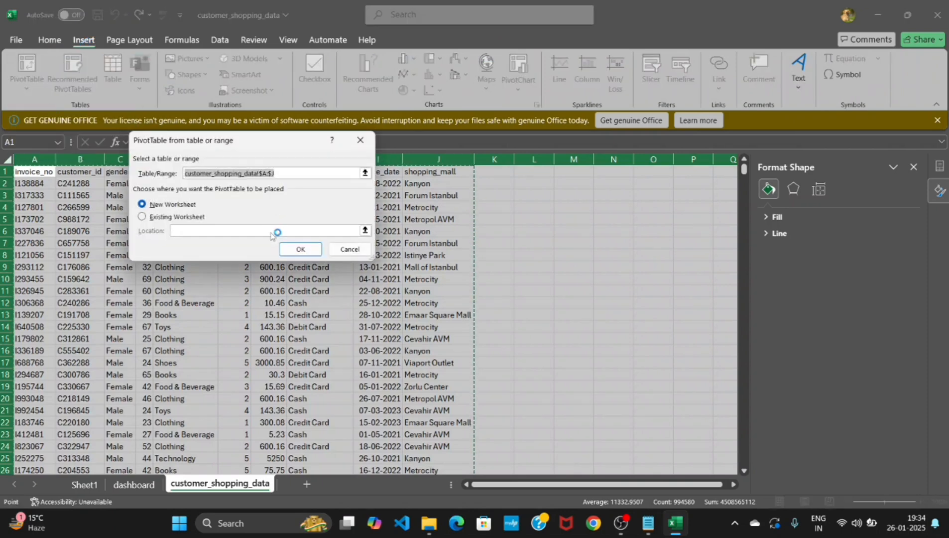
click(300, 249)
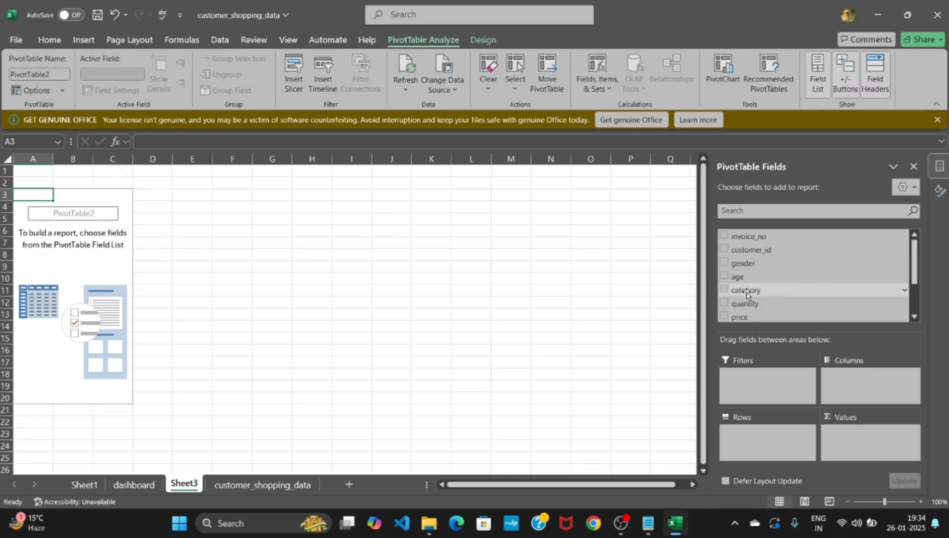
drag(747, 294, 761, 431)
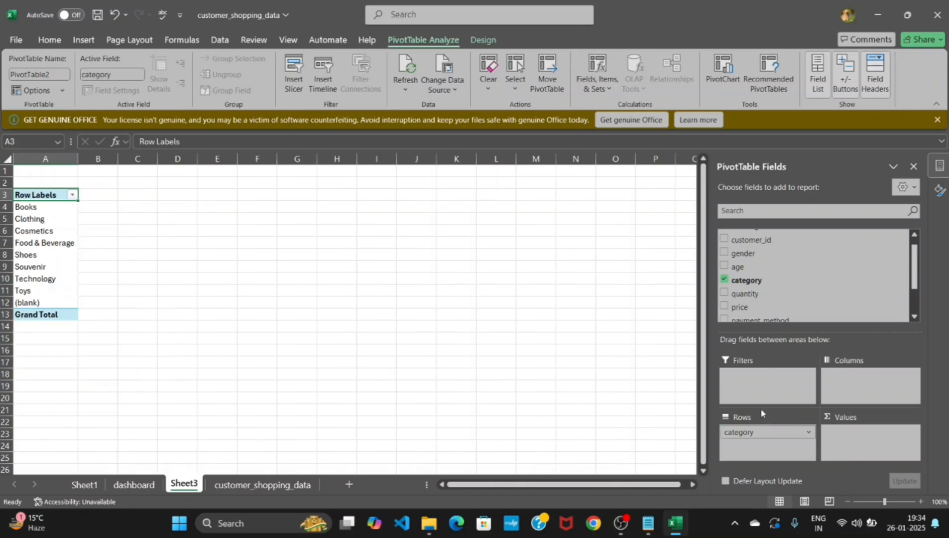
drag(742, 307, 849, 446)
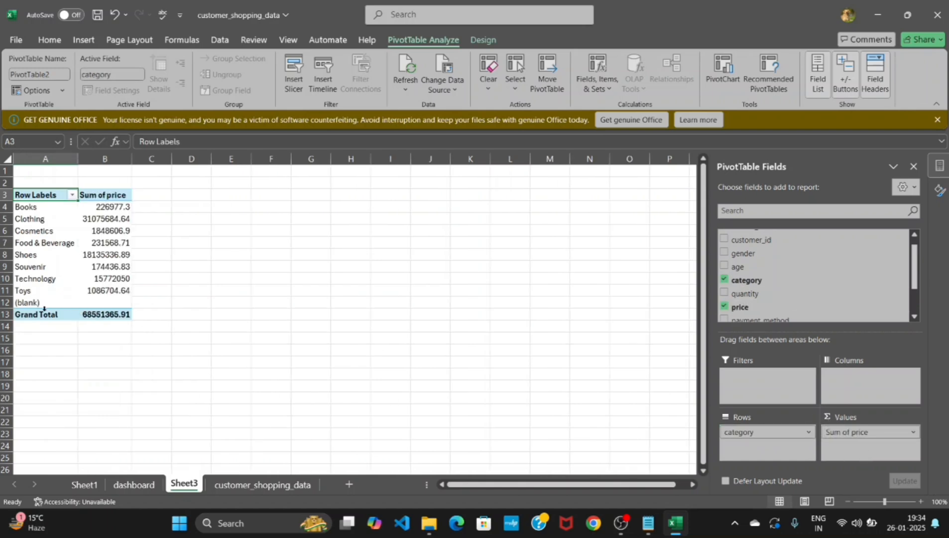
Filter the PivotTable's row labels to exclude the (blank) category.
click(73, 194)
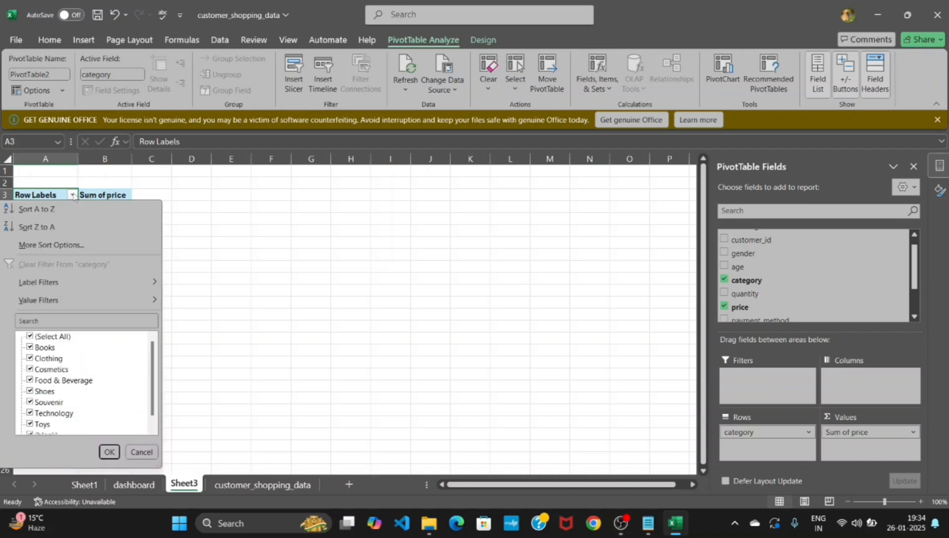
scroll(150, 401, down, 1)
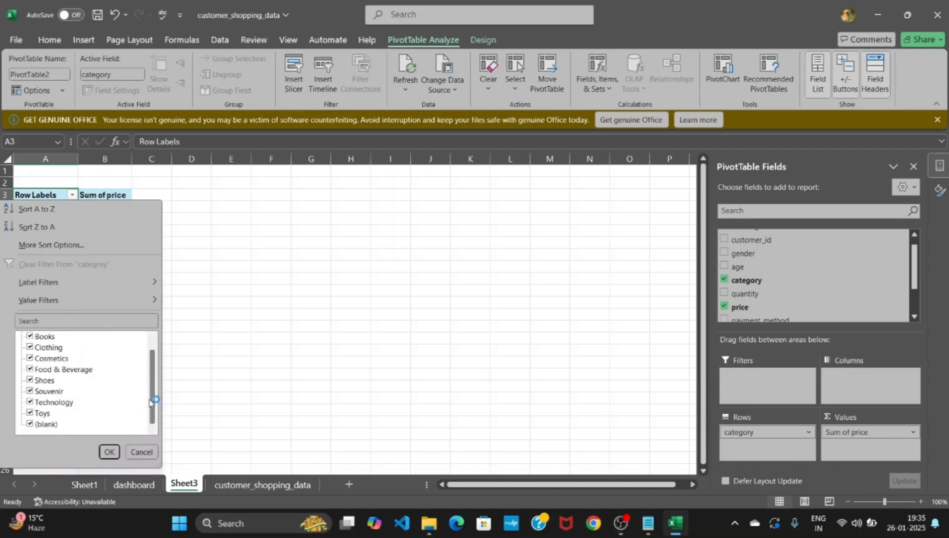
click(29, 424)
click(29, 424)
click(109, 451)
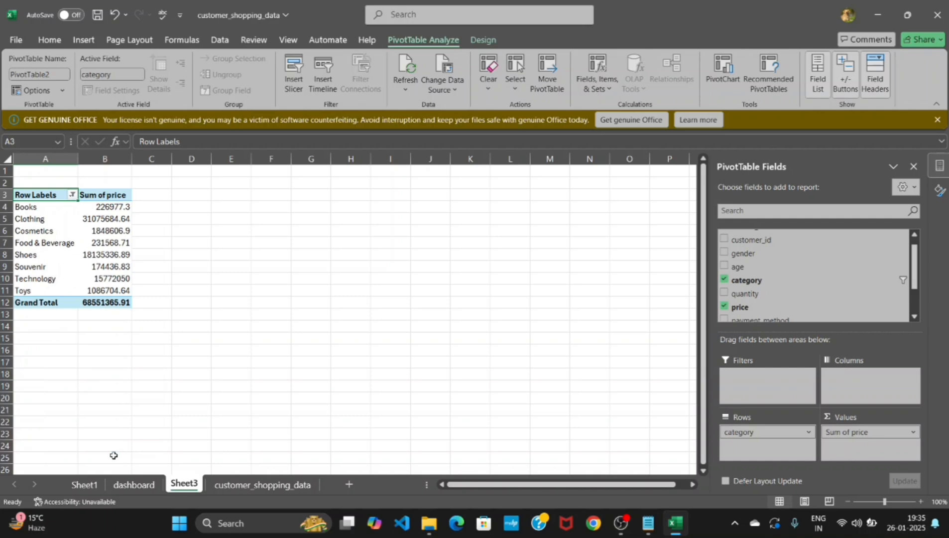
Insert a Clustered Bar PivotChart from the category sales PivotTable.
click(726, 79)
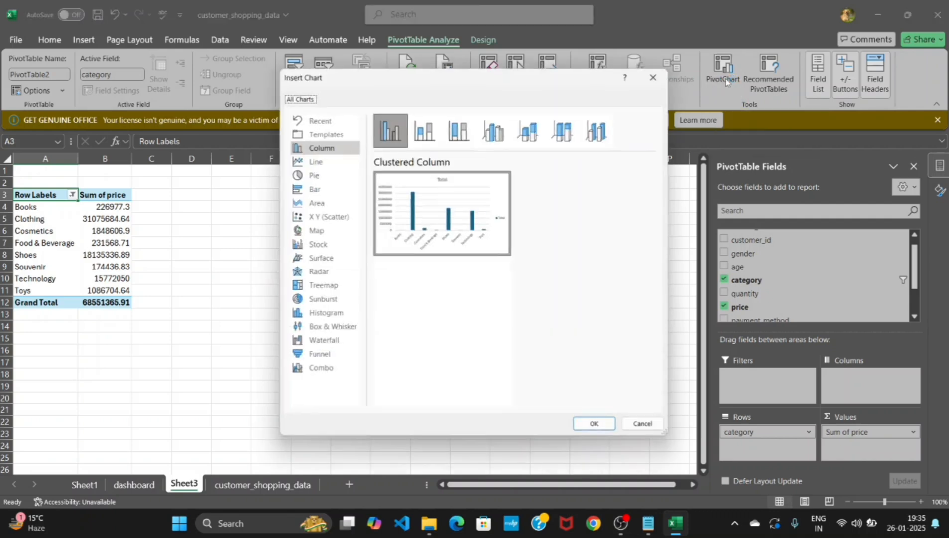
click(314, 189)
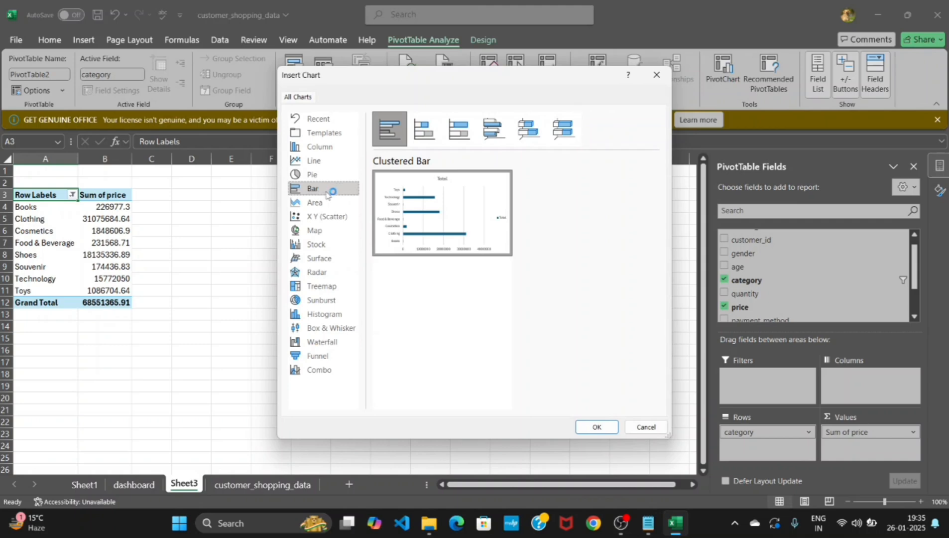
click(596, 429)
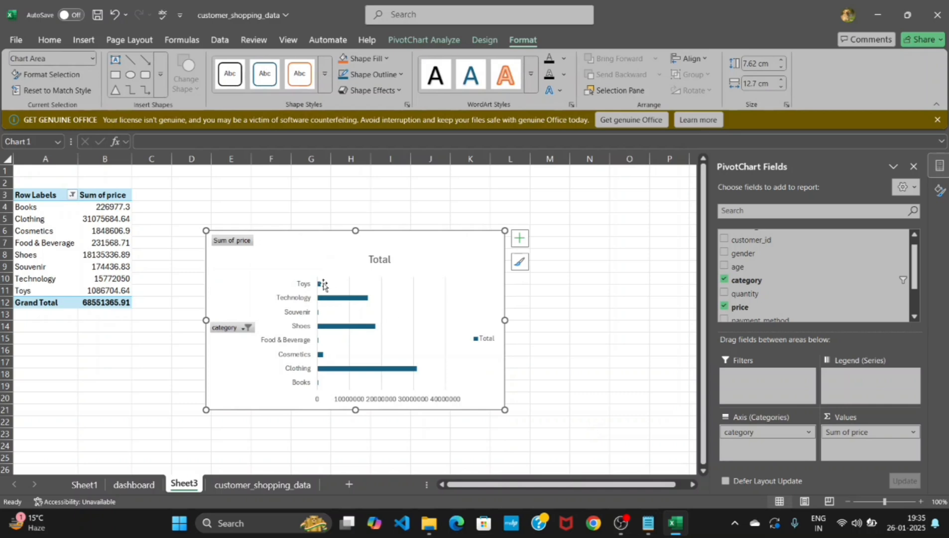
Hide all field buttons on the bar chart and delete its legend.
right_click(231, 240)
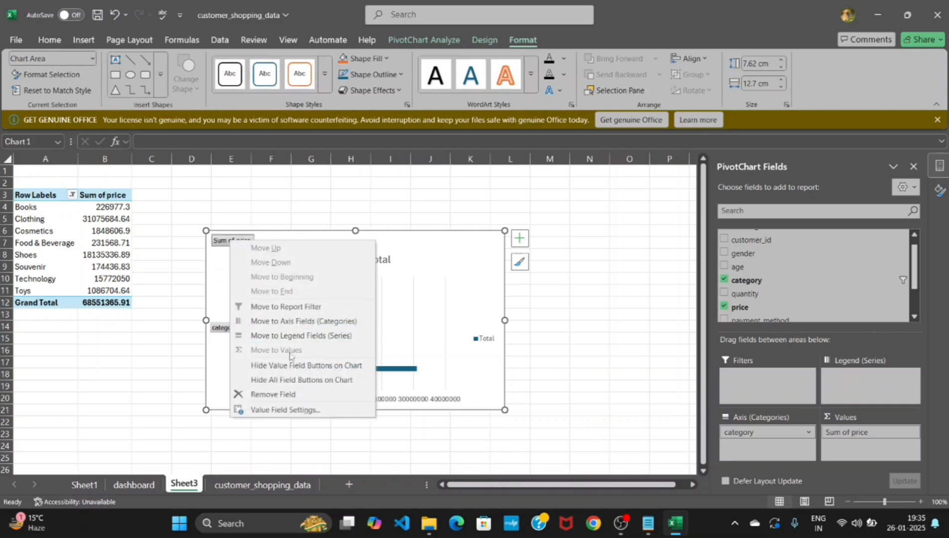
click(270, 381)
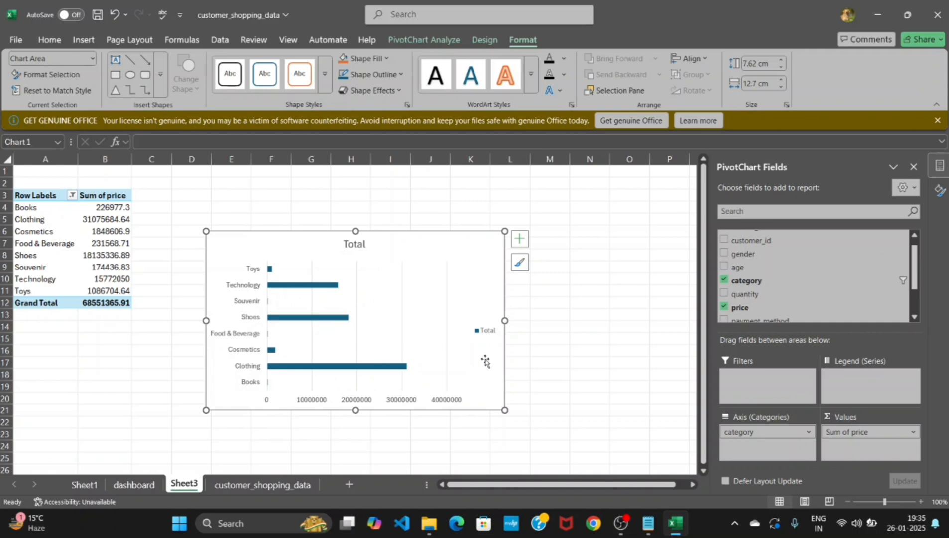
right_click(486, 333)
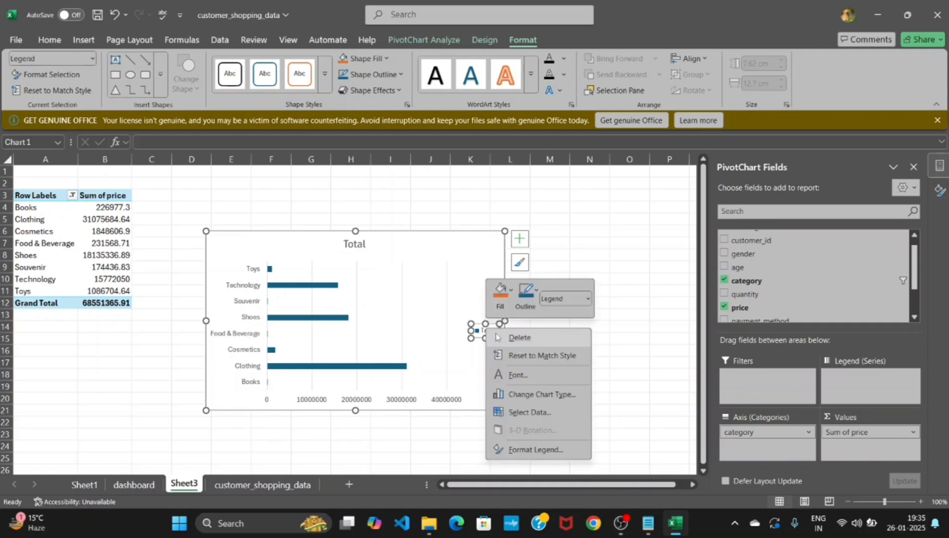
click(518, 338)
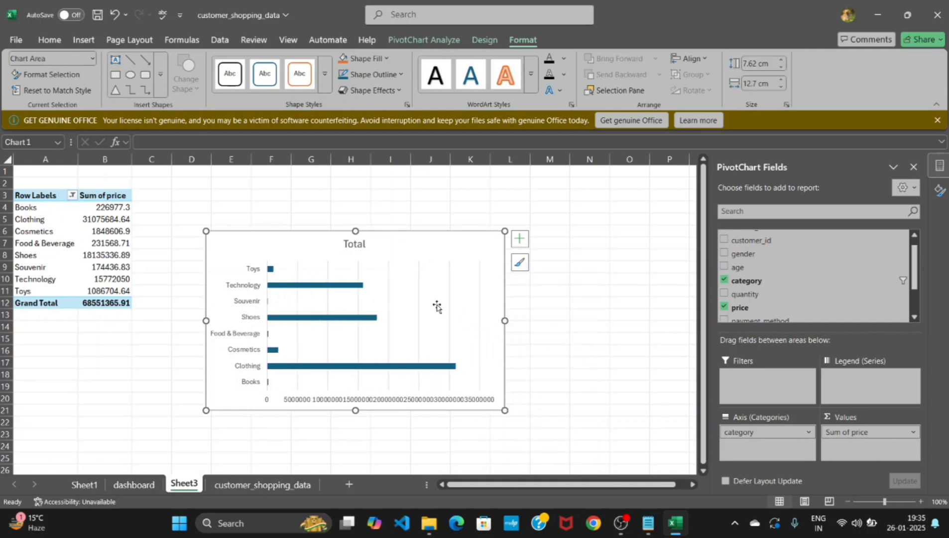
Change the bar chart's title to "Sales by category".
double_click(352, 243)
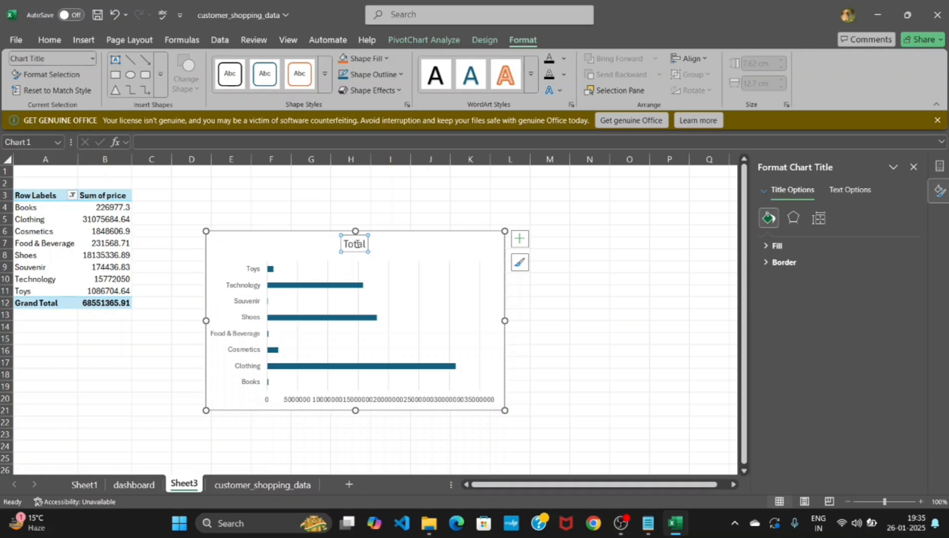
click(365, 244)
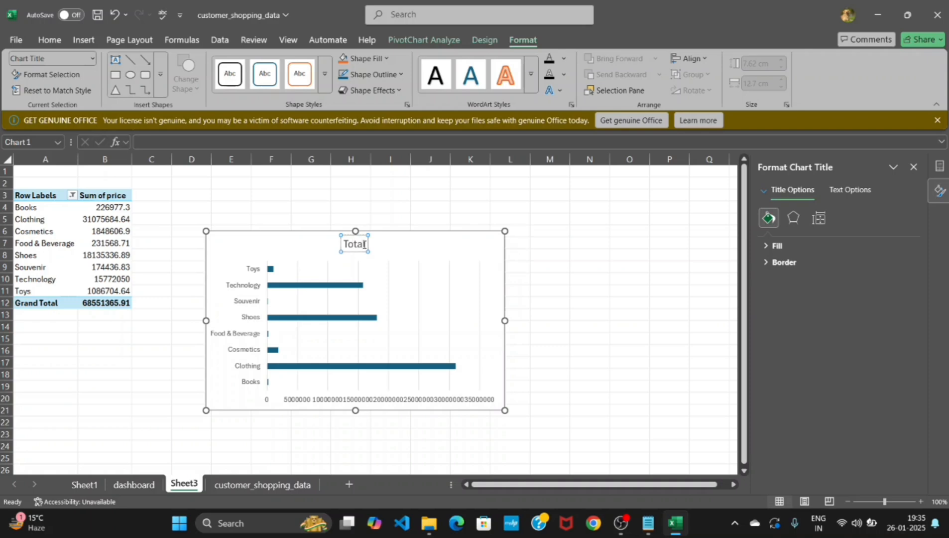
key(BackSpace)
key(BackSpace)
key(BackSpace)
key(BackSpace)
key(BackSpace)
text(Sa)
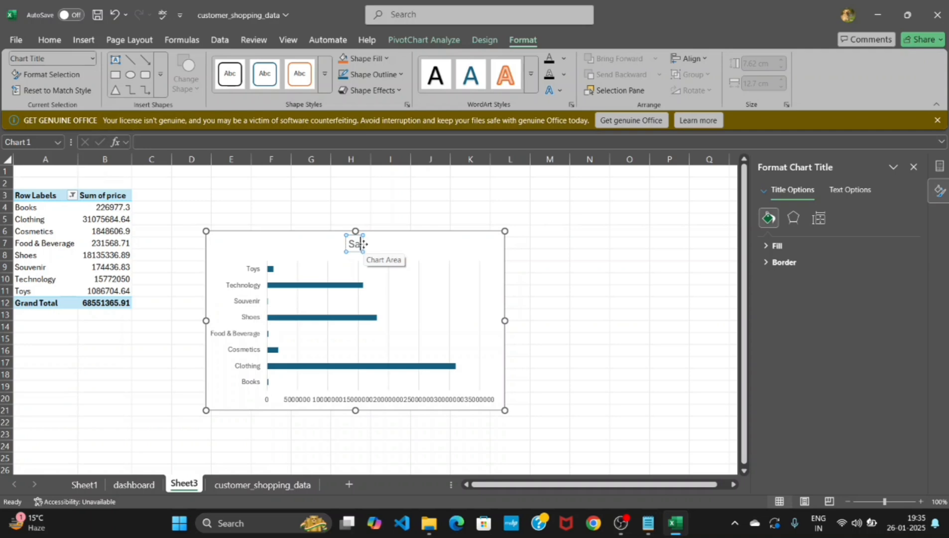
text(les b)
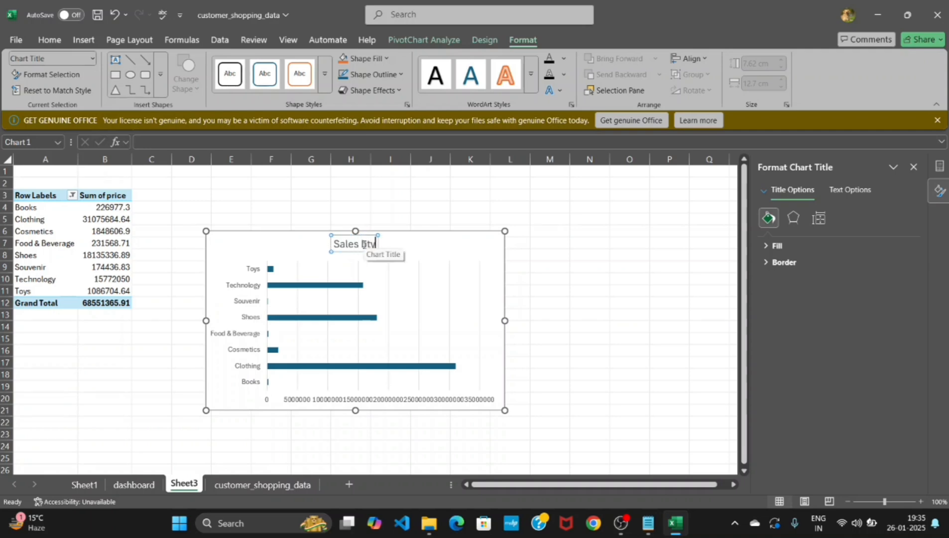
text(y catego)
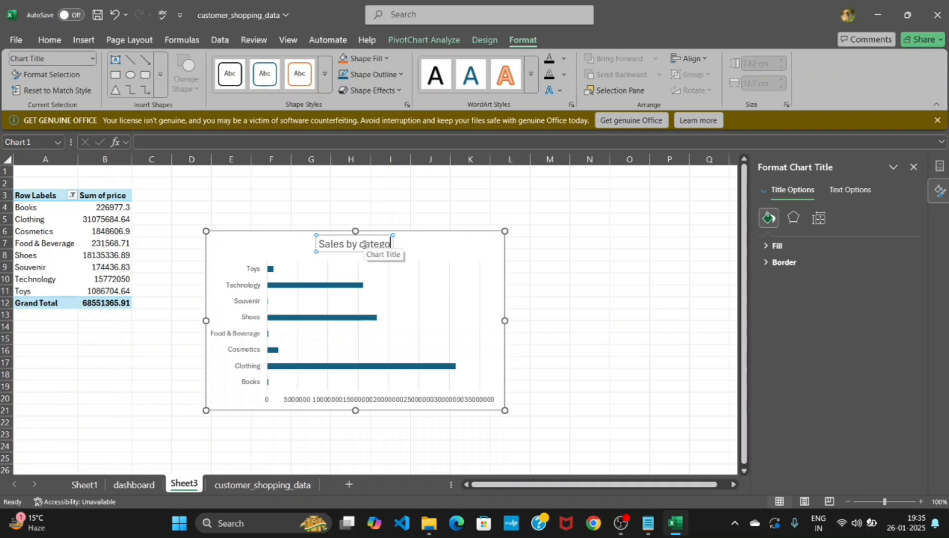
text(ry)
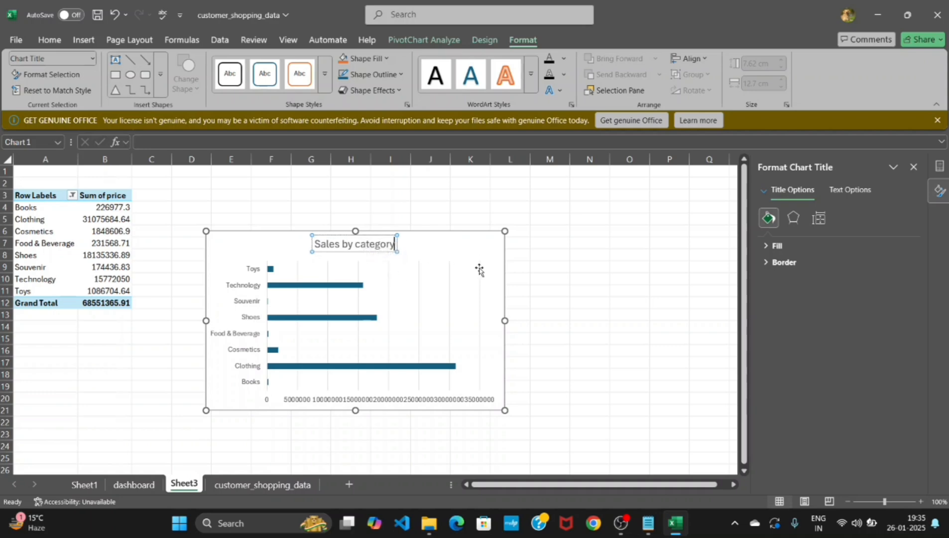
Narrow the Sales by category chart to about 10.73 cm and copy it to cell L4 of the dashboard sheet.
click(464, 313)
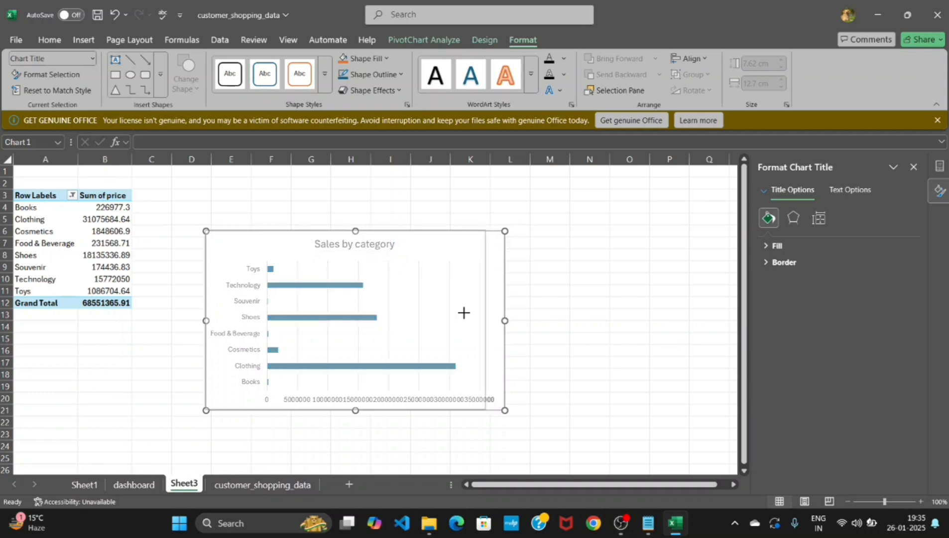
drag(463, 312, 458, 314)
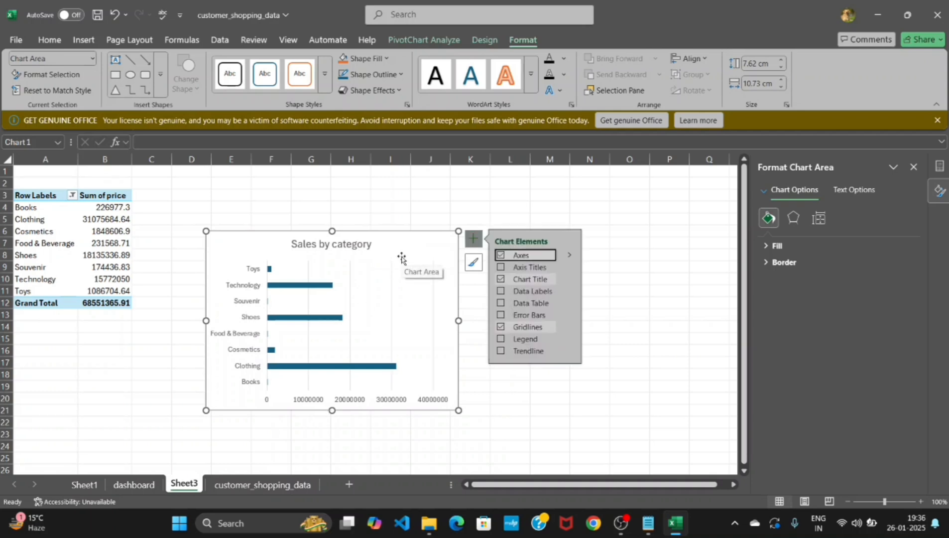
click(135, 485)
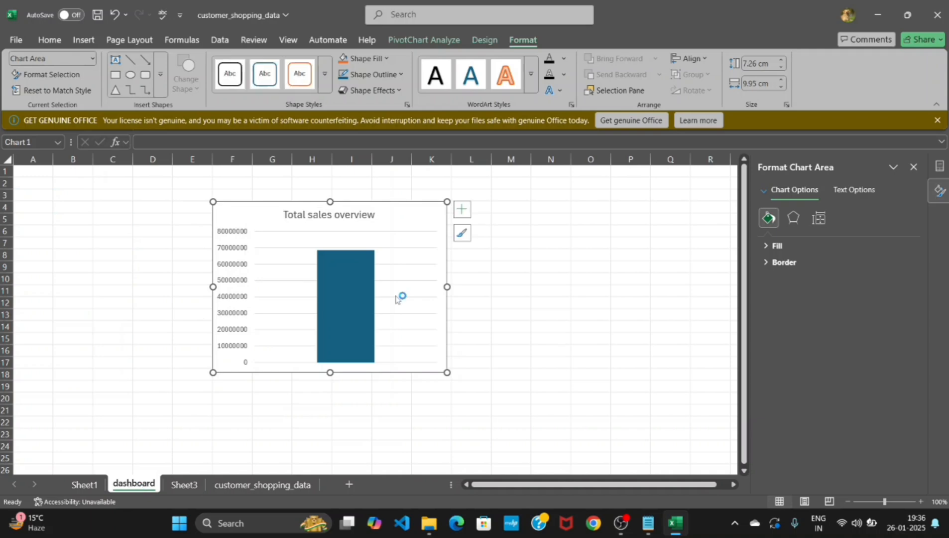
click(484, 207)
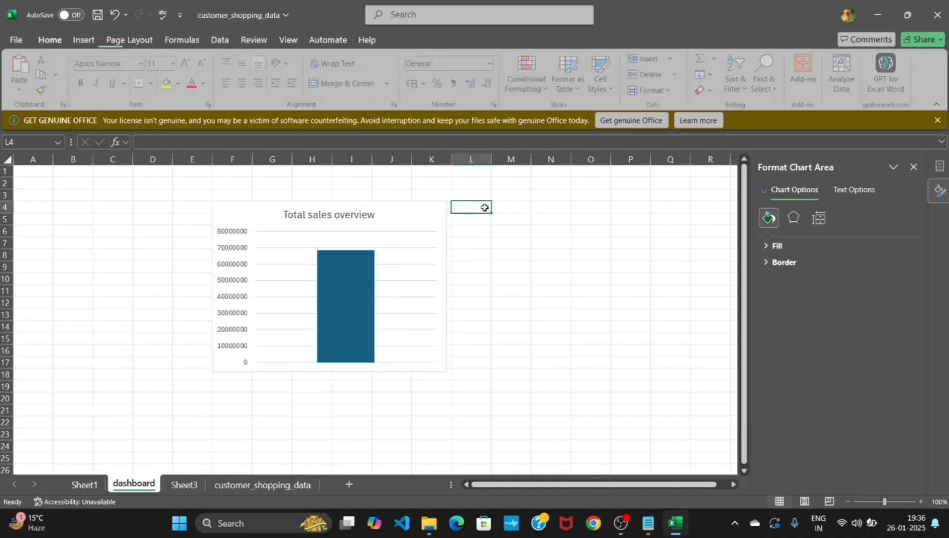
key(ctrl+v)
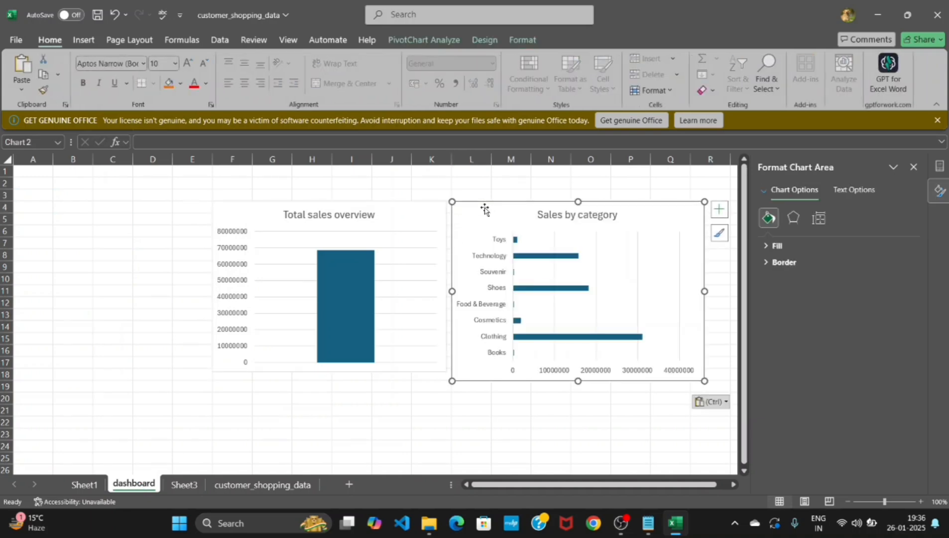
click(914, 166)
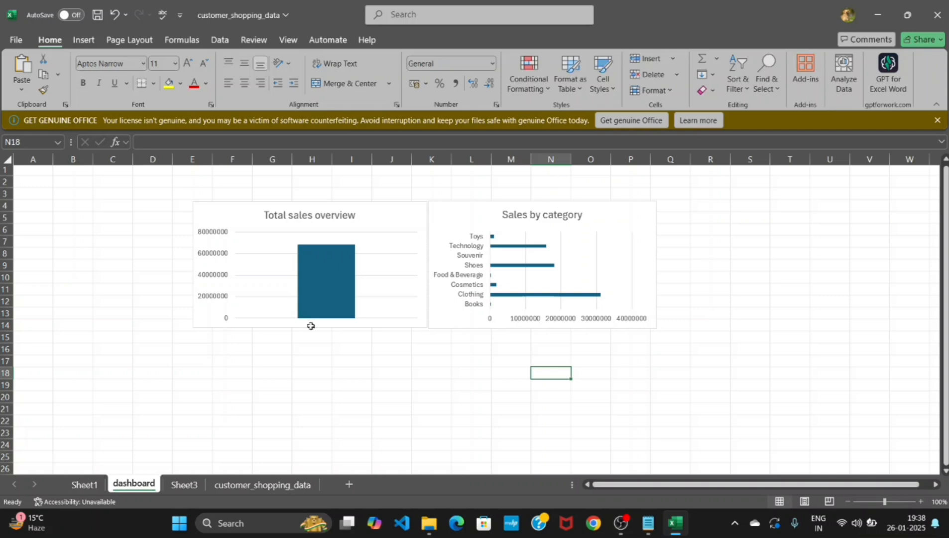
Create another empty PivotTable from customer_shopping_data columns A:J on a new worksheet.
click(240, 483)
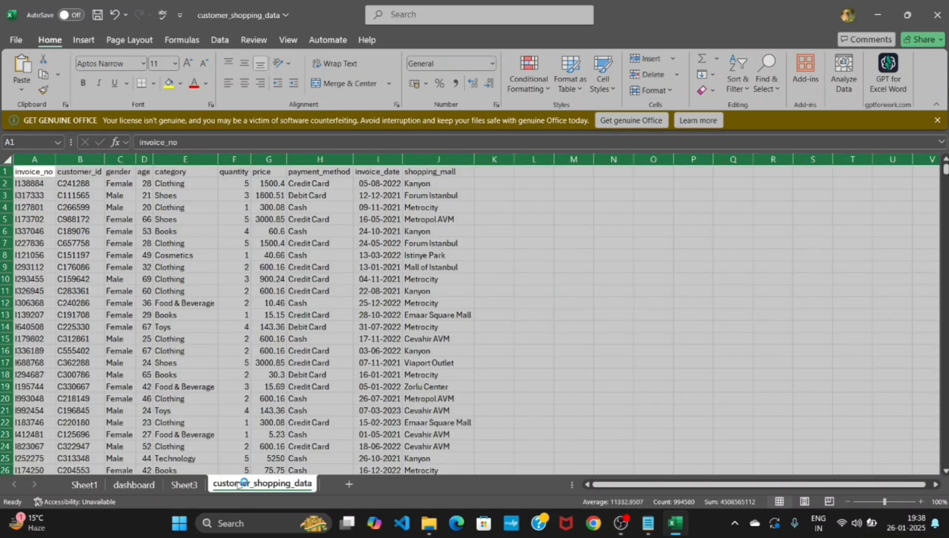
click(83, 41)
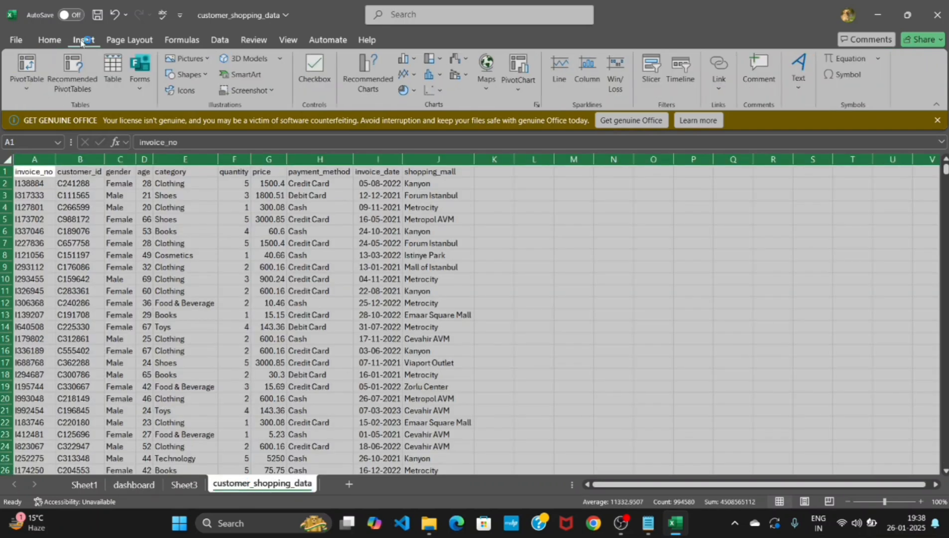
click(27, 81)
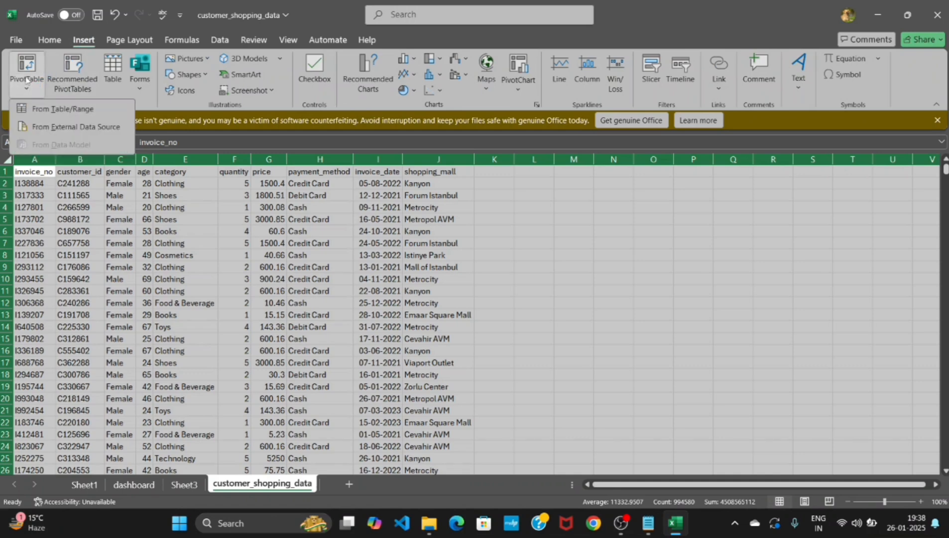
click(44, 111)
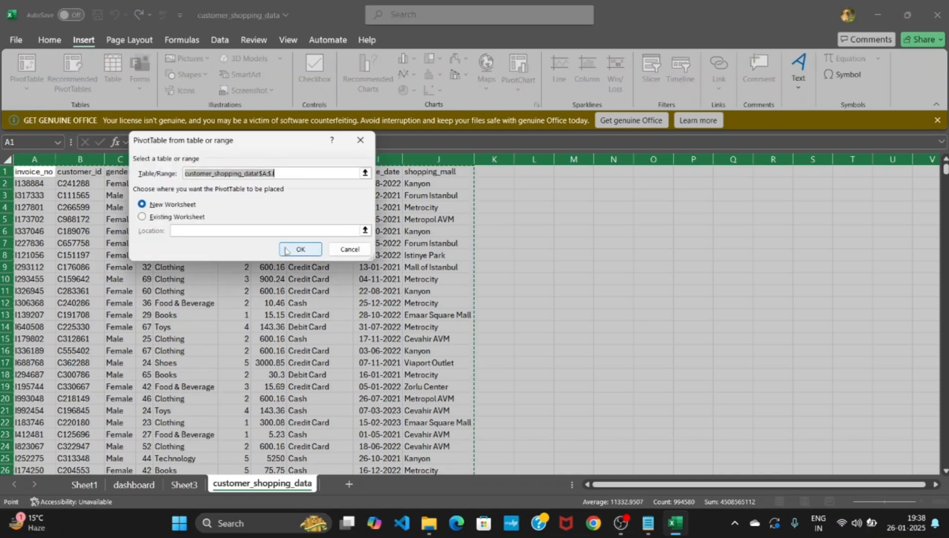
click(289, 249)
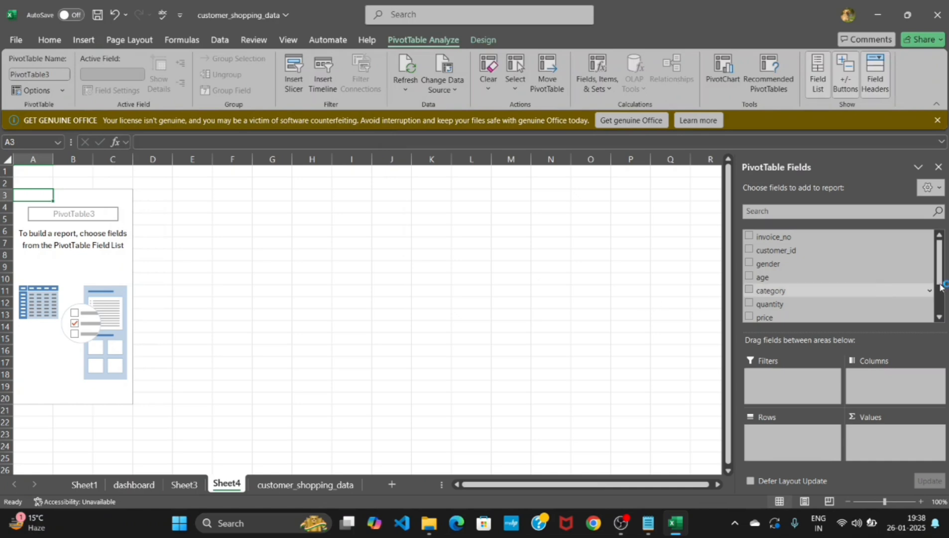
drag(939, 266, 940, 293)
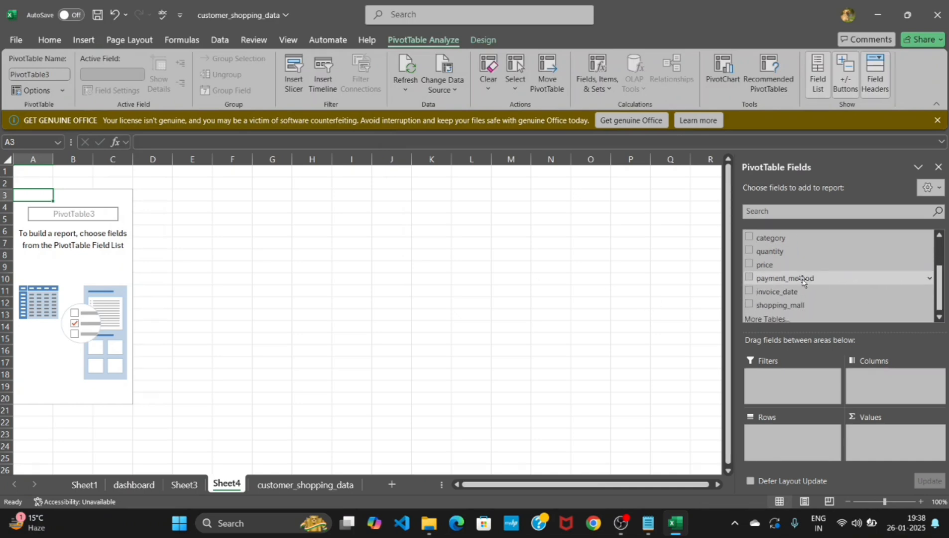
Build the PivotTable with payment_method as rows and the sum of price as values, filtering out the (blank) payment method.
drag(801, 280, 783, 439)
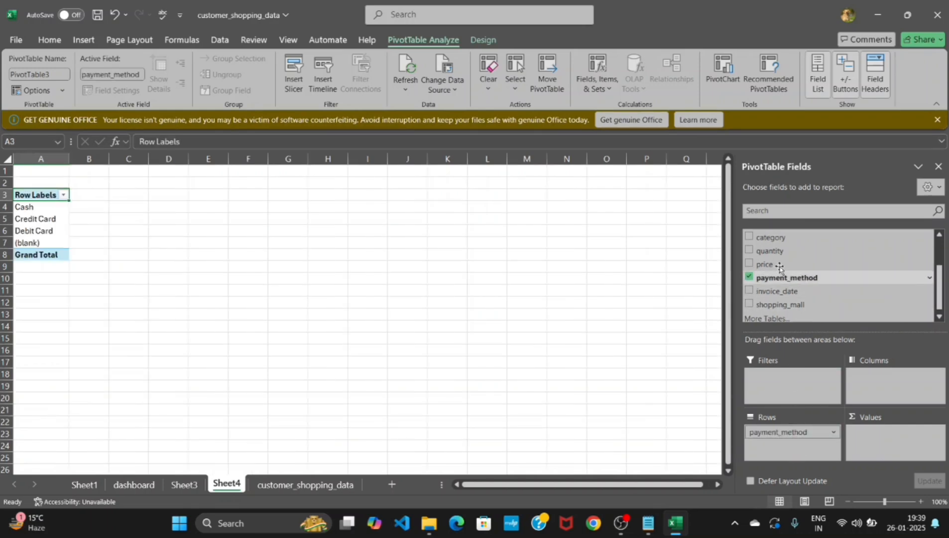
drag(777, 263, 860, 432)
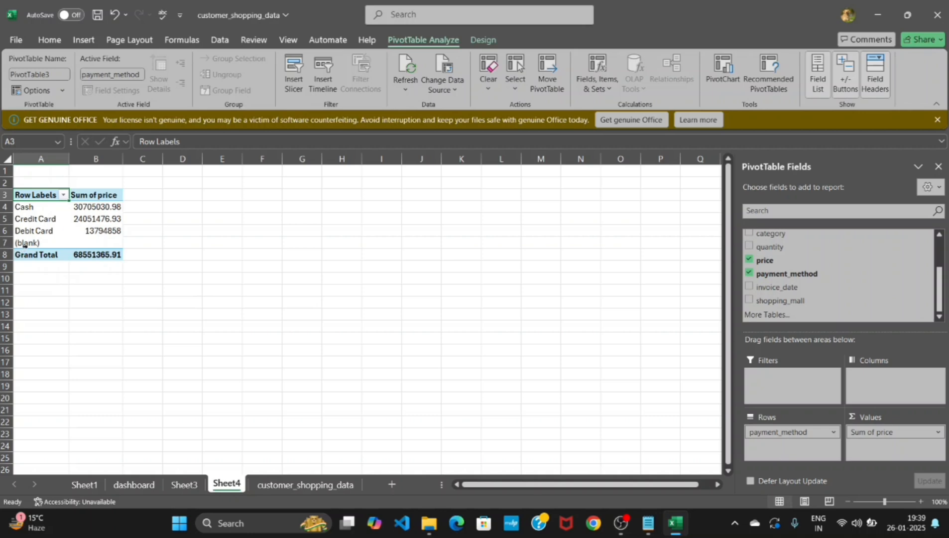
click(63, 195)
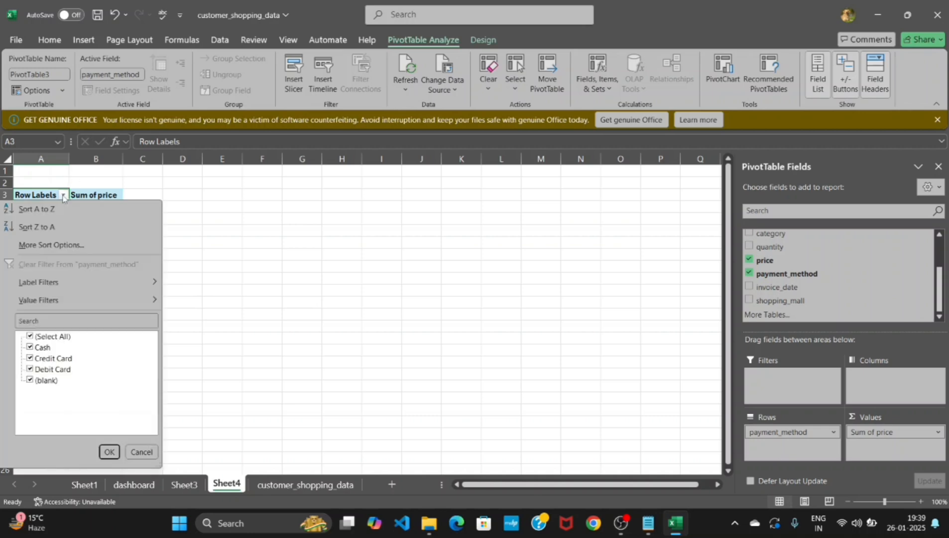
click(29, 380)
click(110, 452)
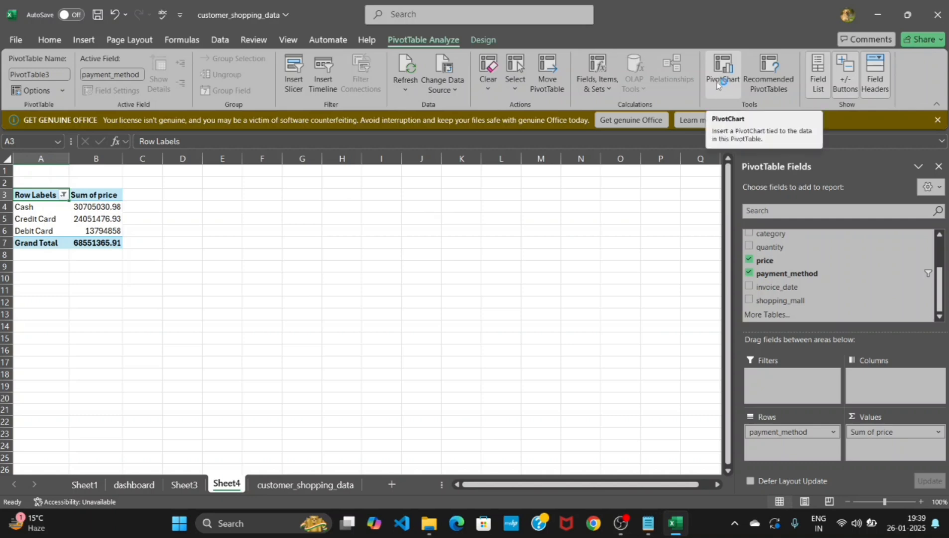
Insert a pie PivotChart from the payment method PivotTable.
click(717, 82)
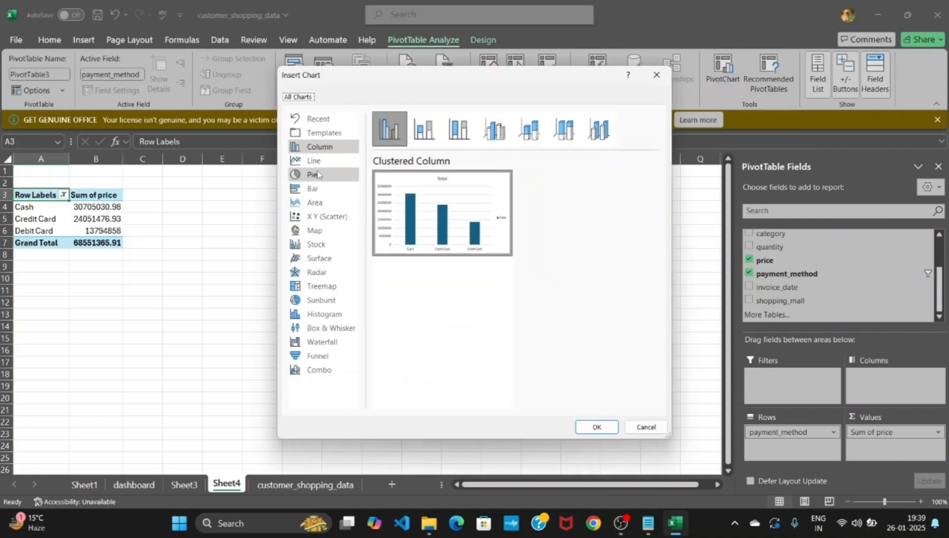
click(313, 174)
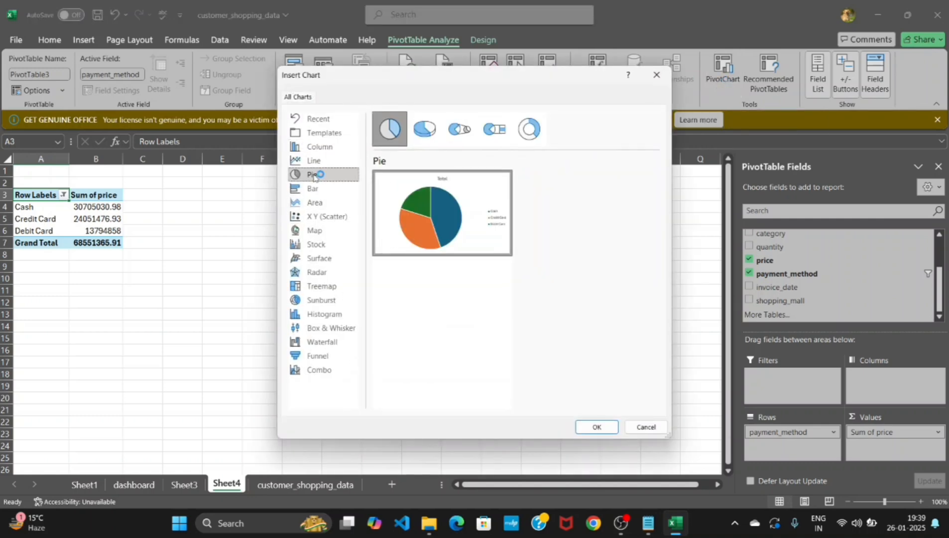
click(597, 427)
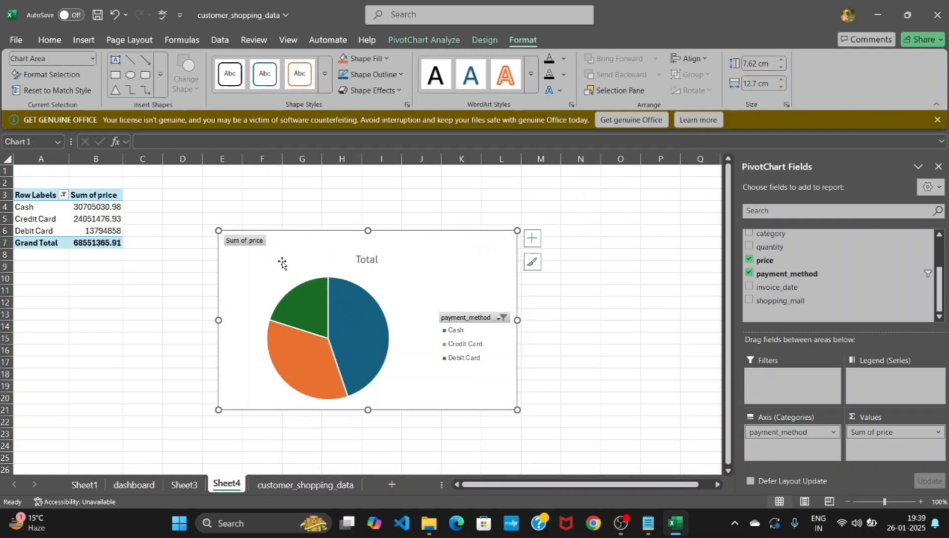
Hide all field buttons on the pie chart and add data labels to its slices.
right_click(247, 242)
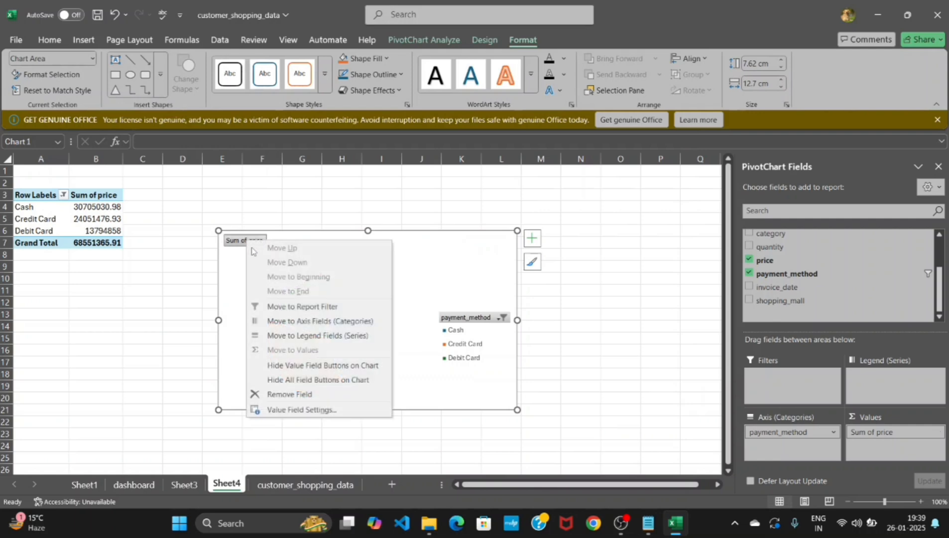
click(280, 381)
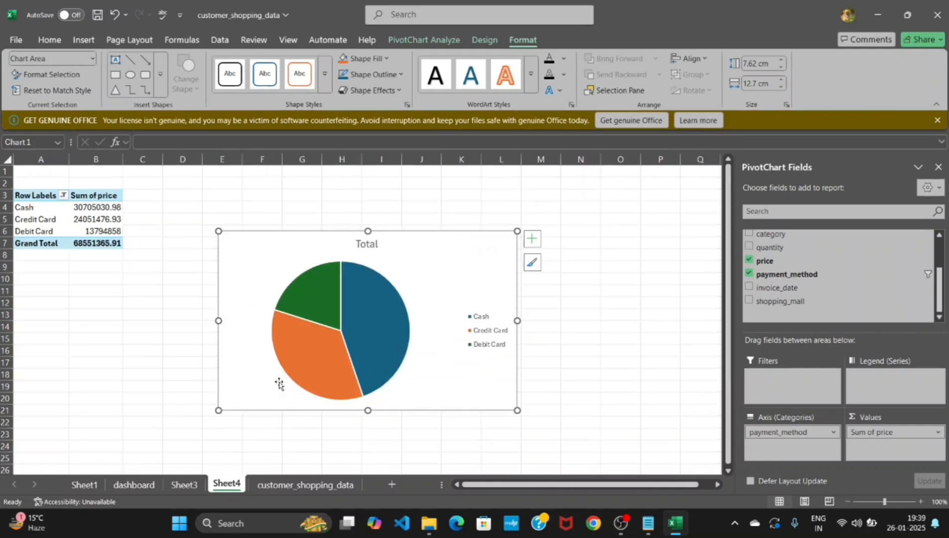
click(532, 243)
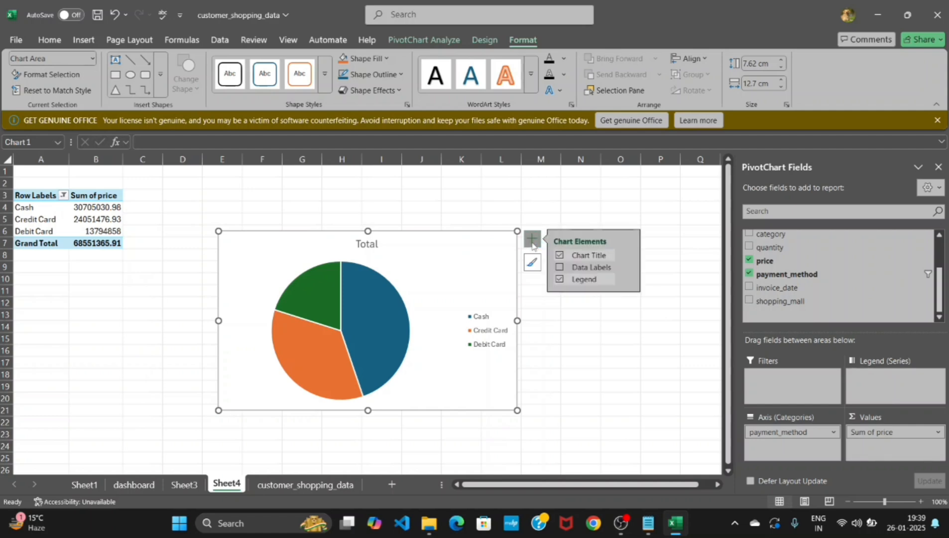
click(561, 267)
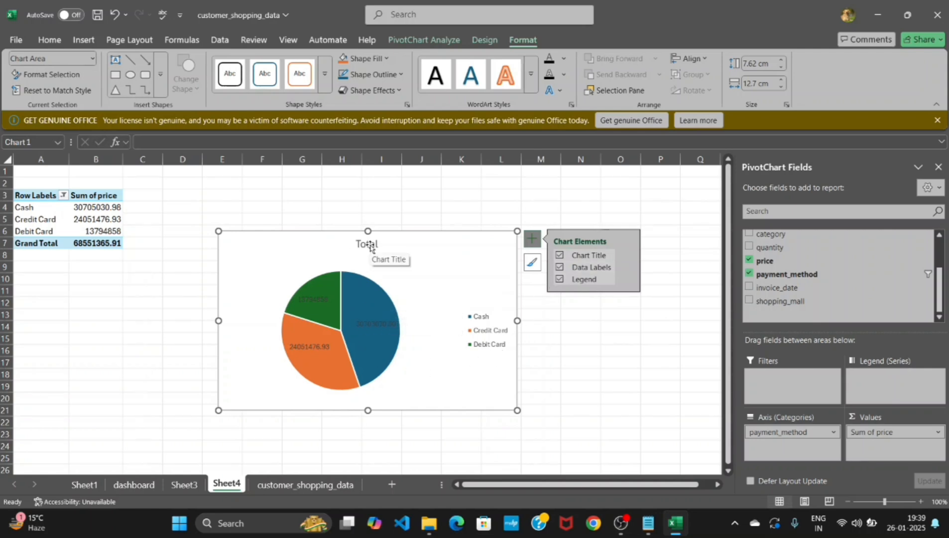
Change the pie chart's title to "Sales by payment method".
double_click(370, 245)
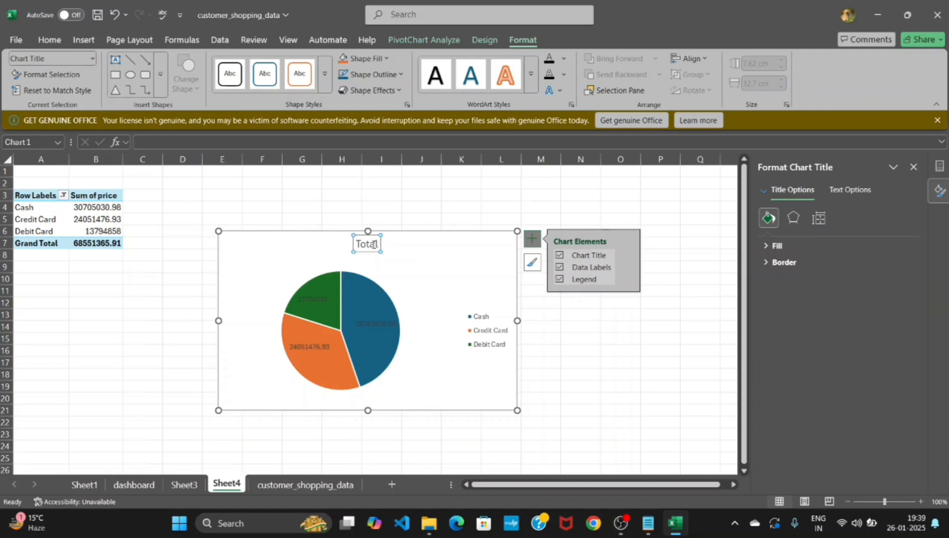
click(374, 244)
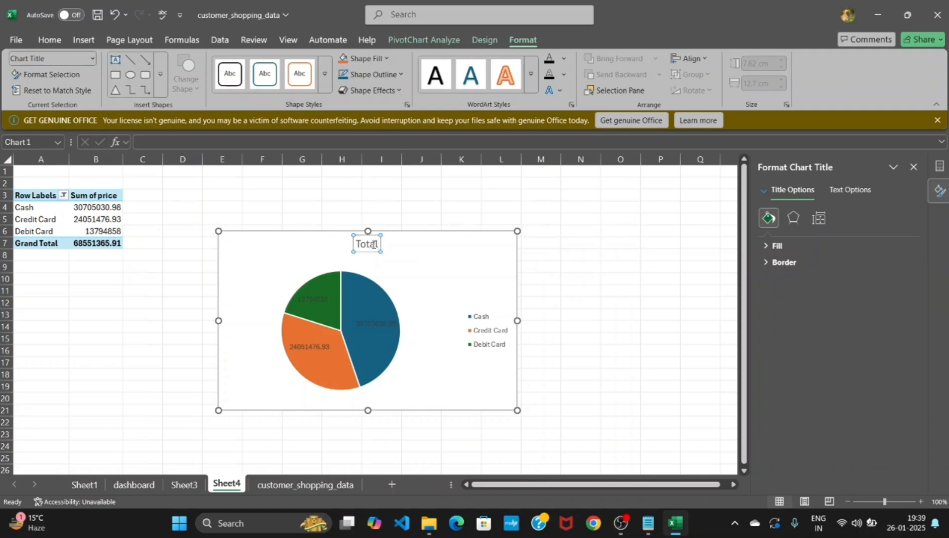
key(BackSpace)
key(BackSpace)
key(BackSpace)
key(BackSpace)
key(BackSpace)
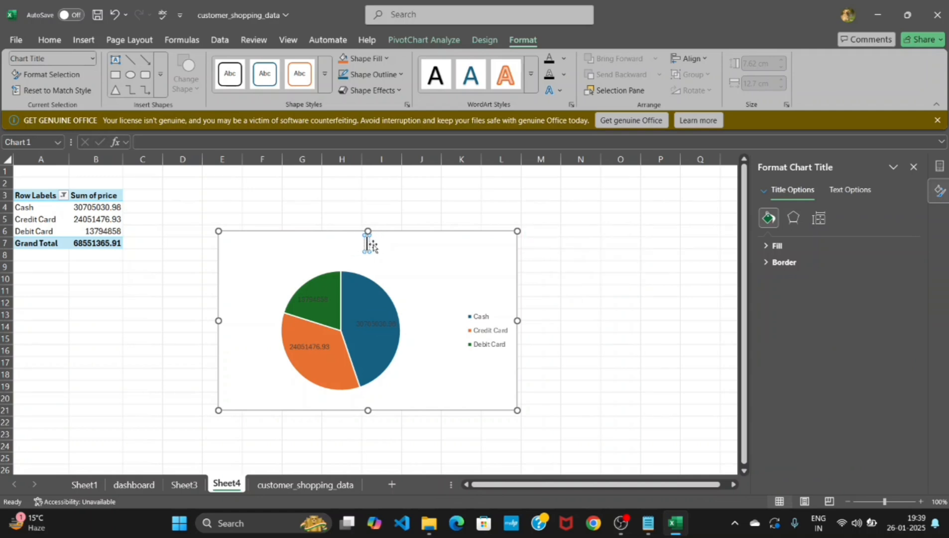
text(Sa)
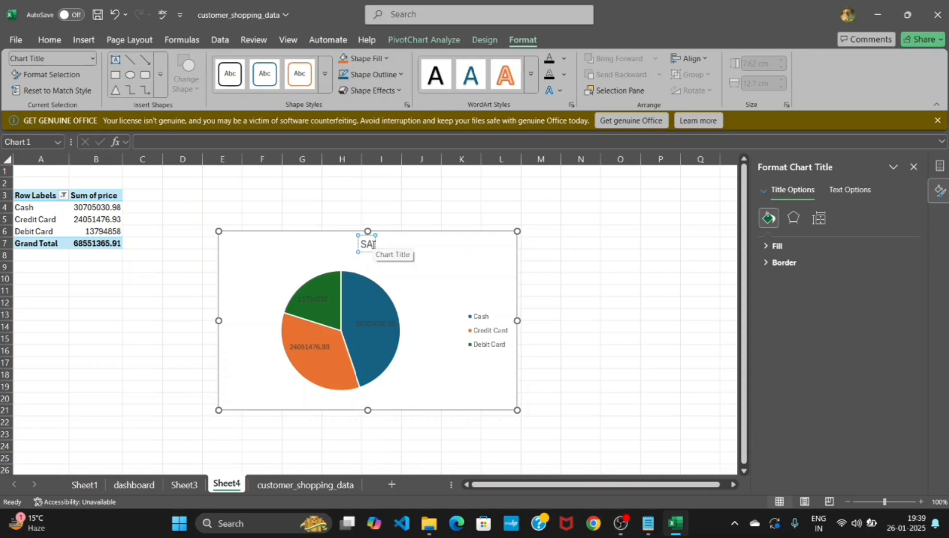
text(les by p)
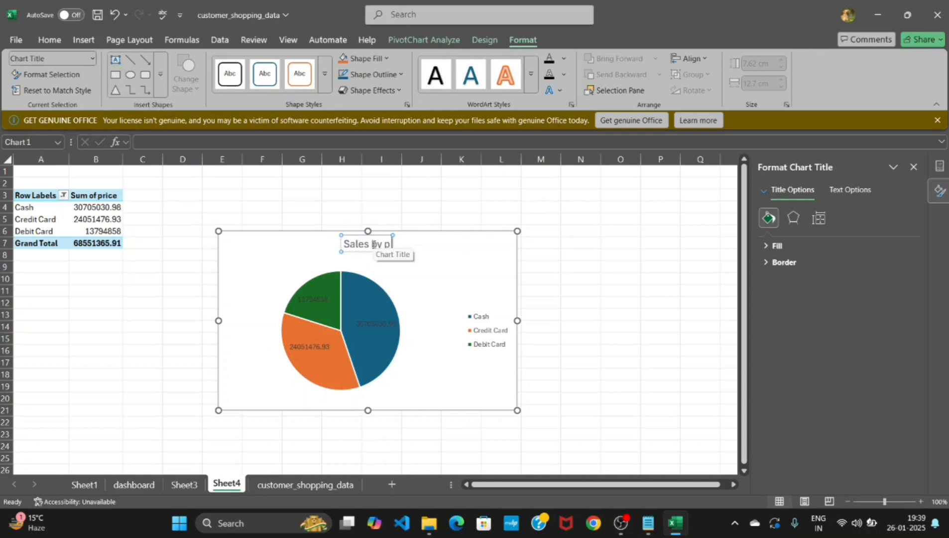
text(ayment)
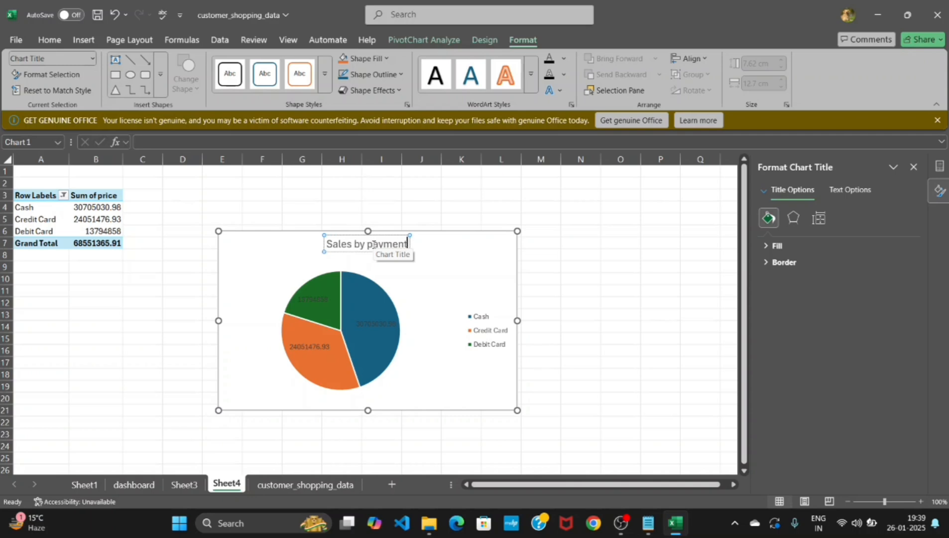
text( m)
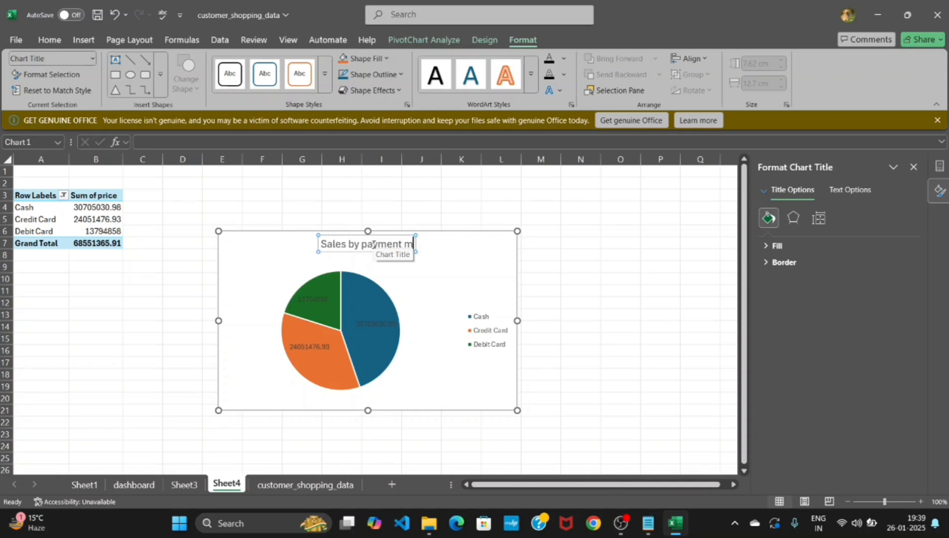
text(ethod)
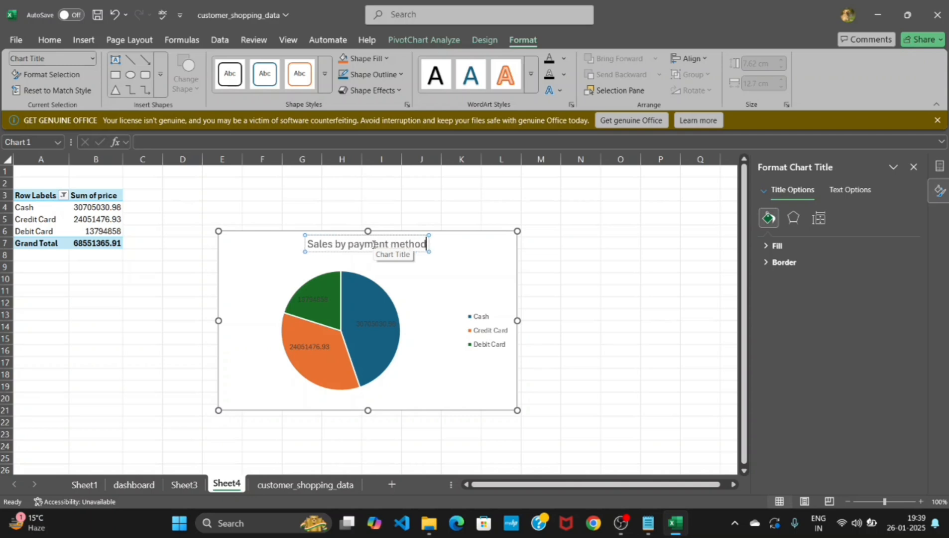
click(547, 296)
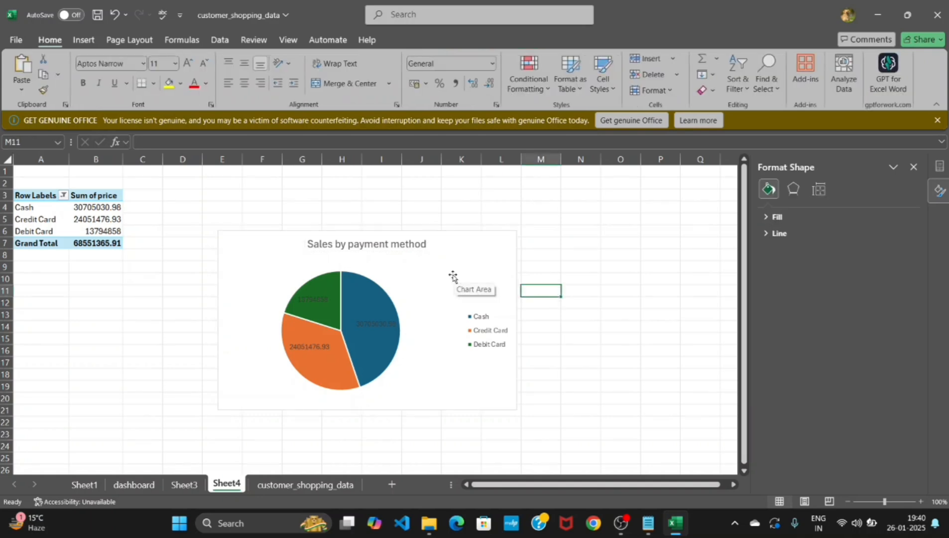
Copy the Sales by payment method pie chart to cell Q4 of the dashboard sheet.
click(453, 276)
right_click(451, 275)
click(414, 267)
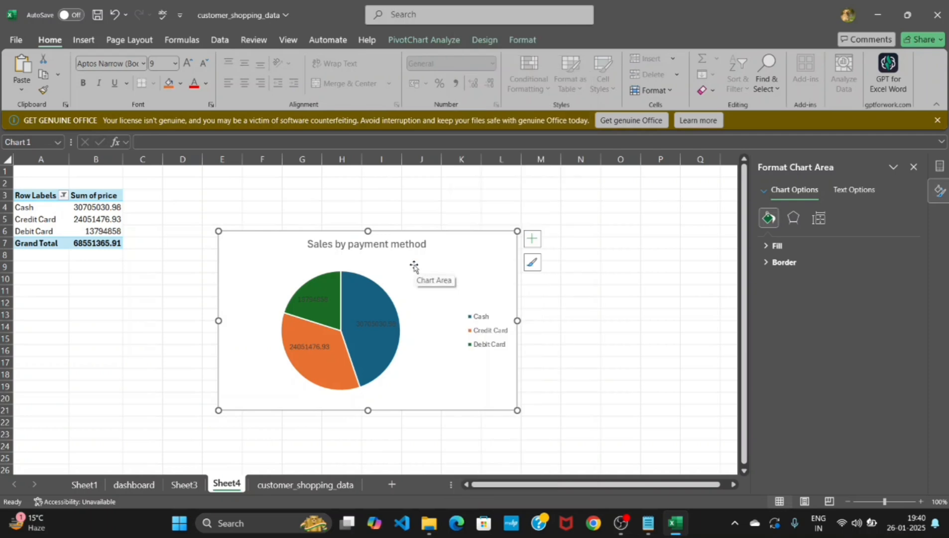
click(135, 483)
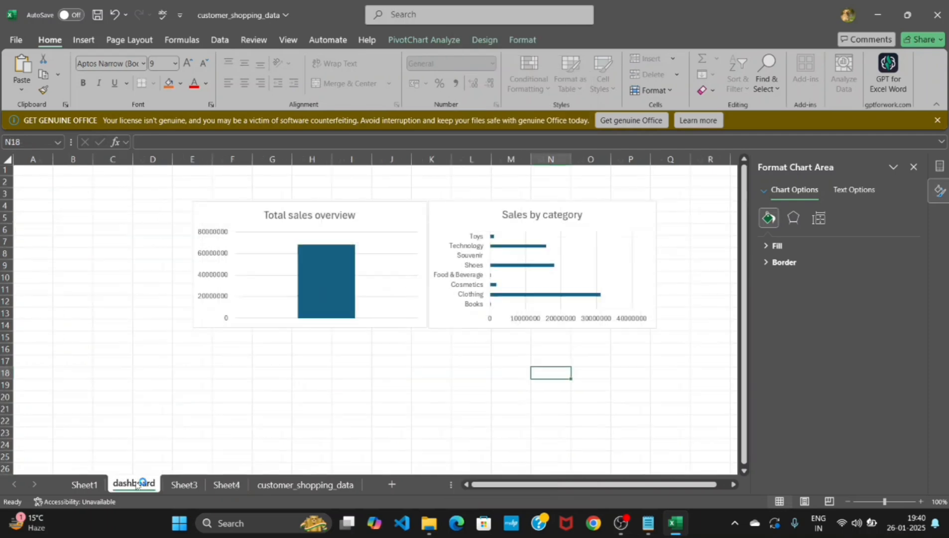
click(913, 166)
click(682, 208)
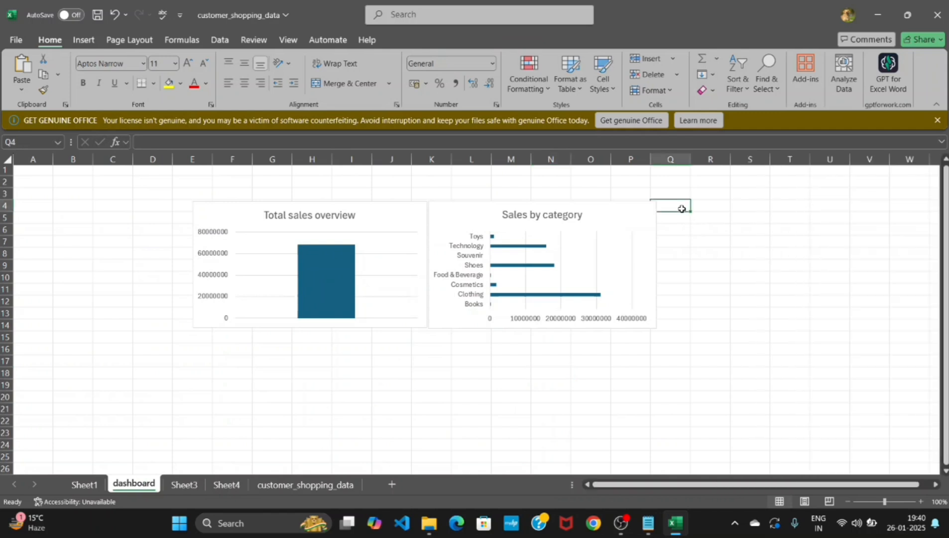
key(ctrl+v)
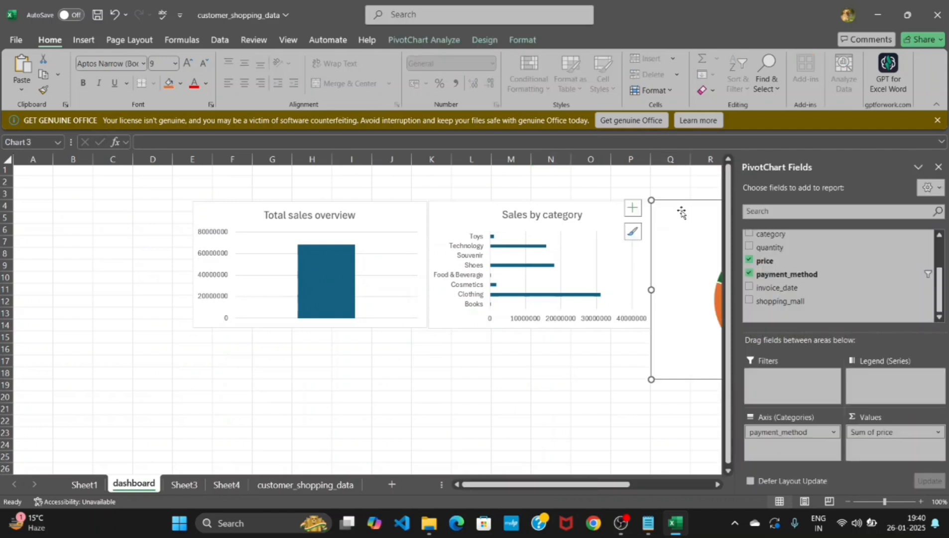
click(598, 384)
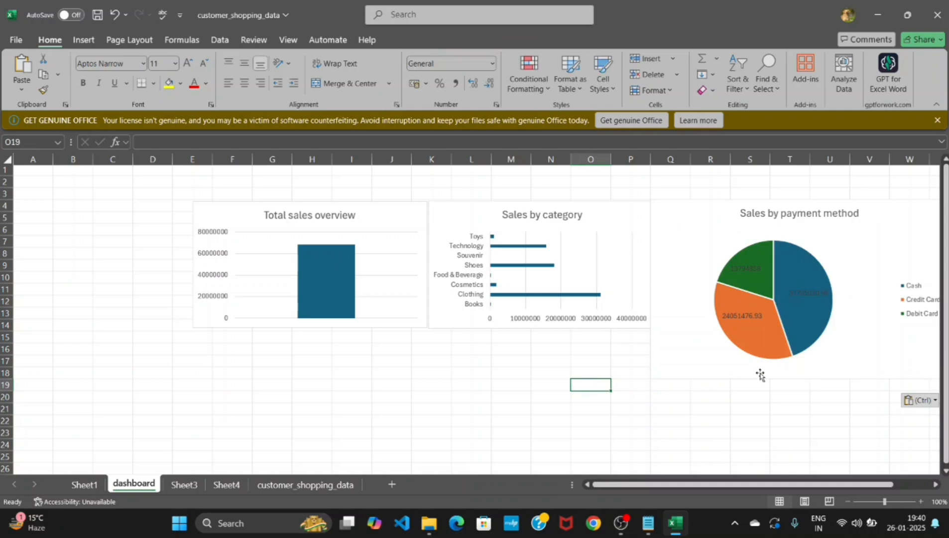
Shrink the Sales by payment method chart, place it beside Sales by category, and make the other two charts slightly taller to match.
click(899, 239)
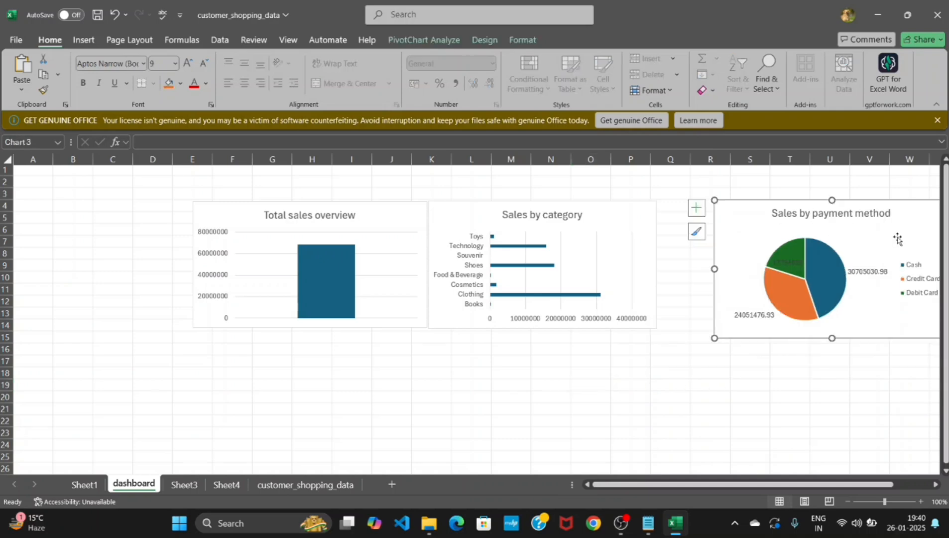
click(840, 242)
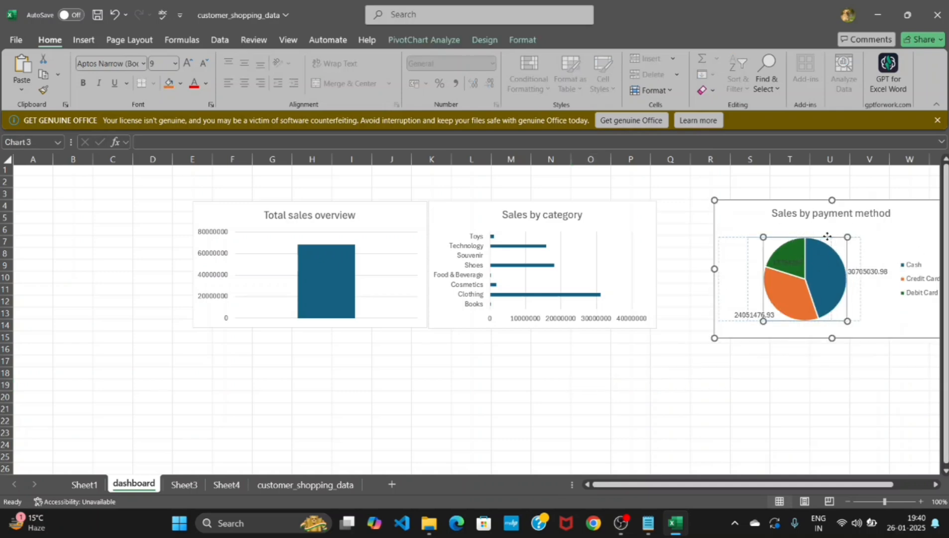
click(513, 396)
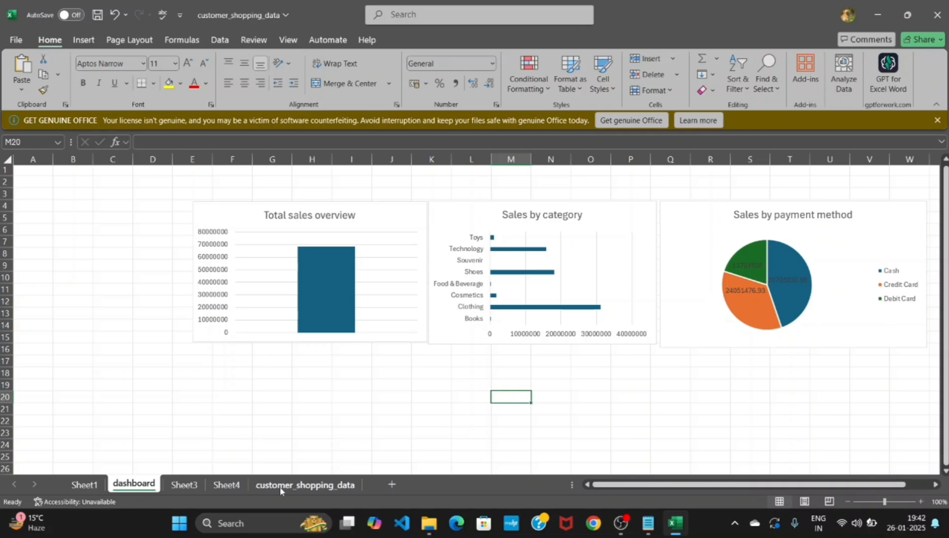
Create a further empty PivotTable from customer_shopping_data columns A:J on a new worksheet and bring its last fields into reach.
click(298, 484)
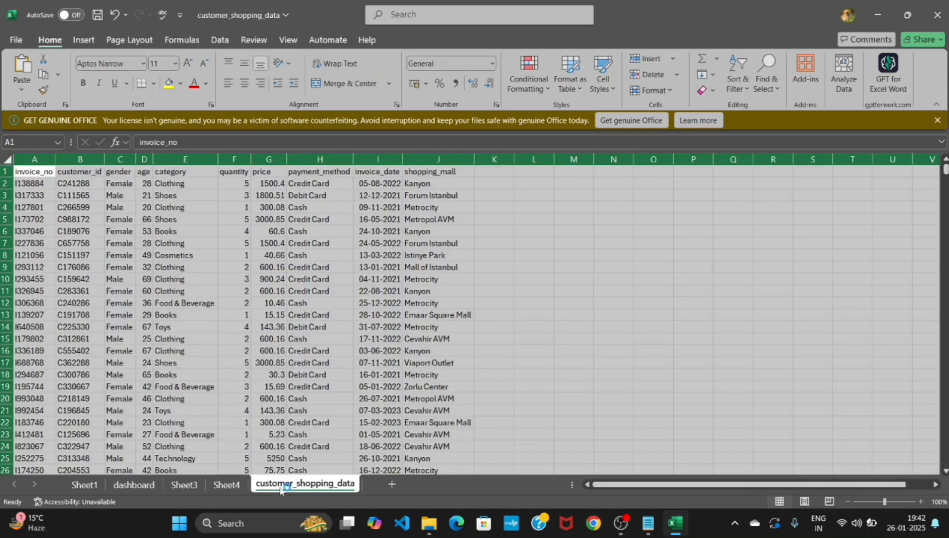
click(83, 40)
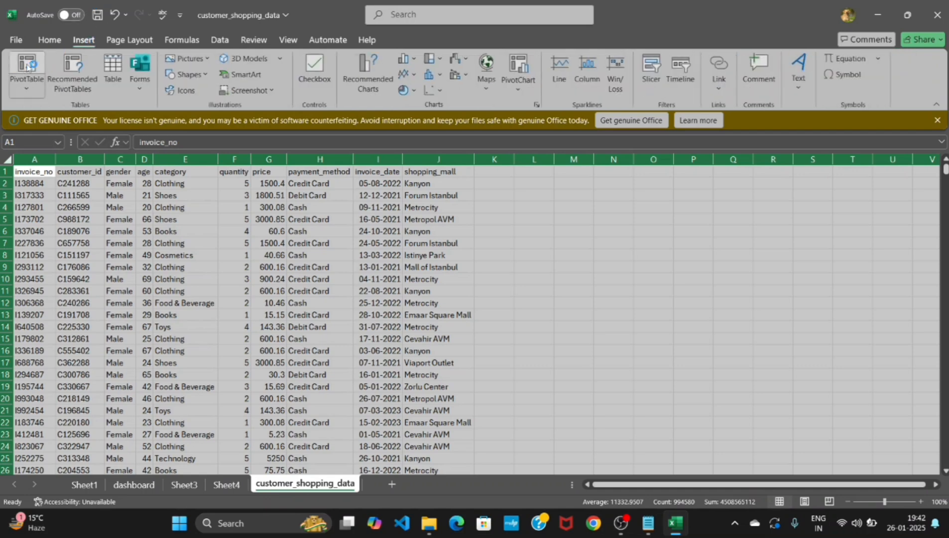
click(27, 88)
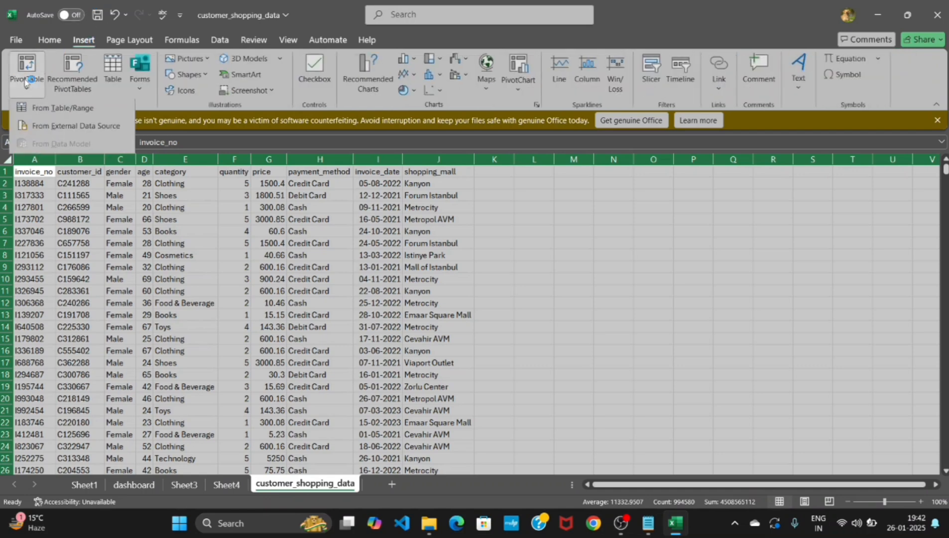
click(49, 115)
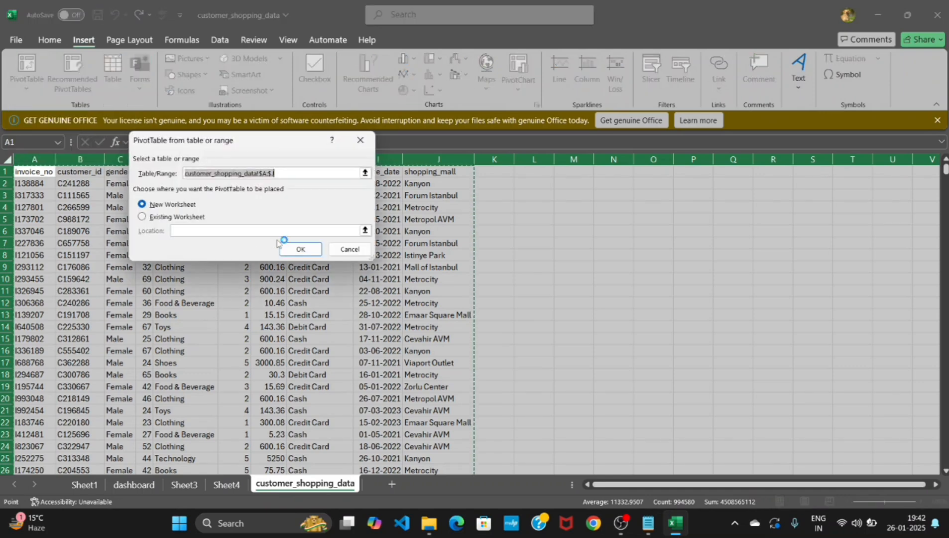
click(286, 249)
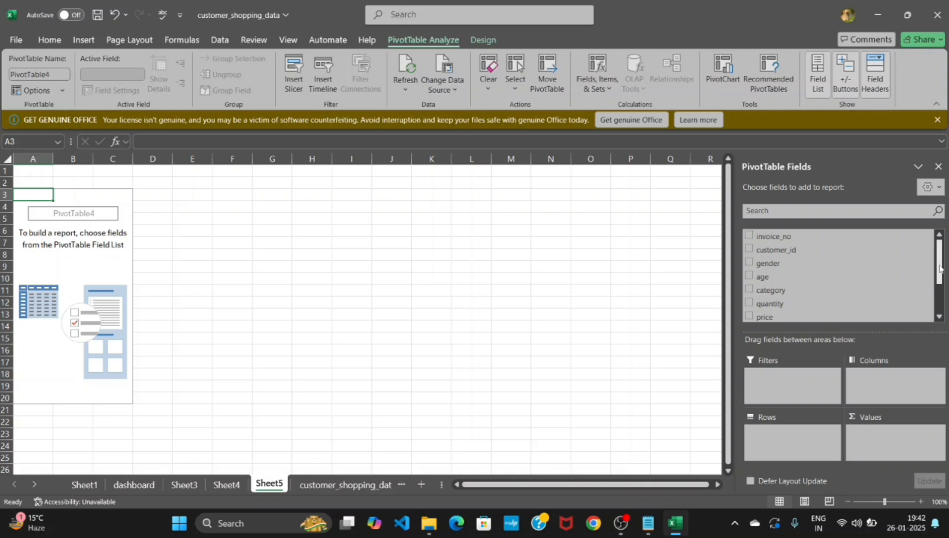
drag(939, 259, 939, 284)
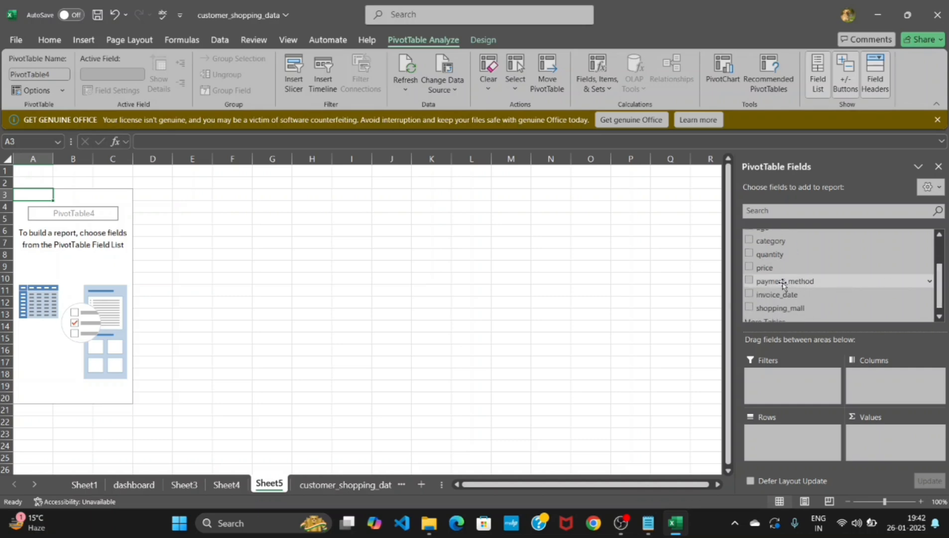
drag(783, 283, 811, 294)
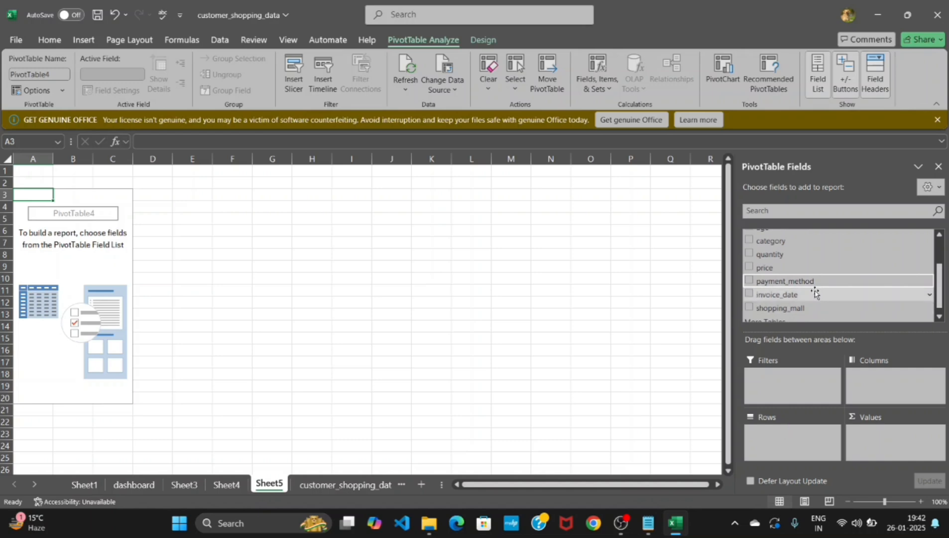
Set up the PivotTable with payment_method as rows and Sum of price as values, and filter out the (blank) row.
drag(804, 281, 780, 443)
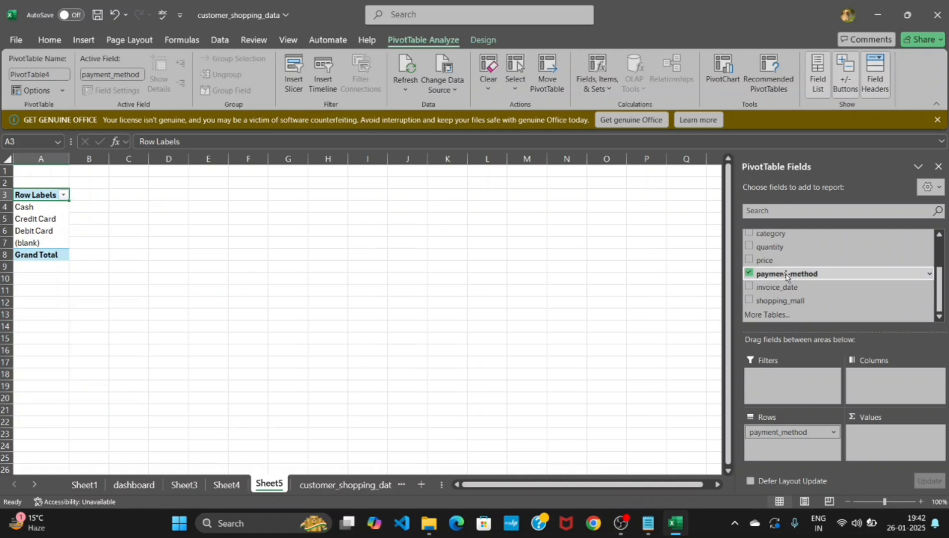
drag(765, 261, 877, 443)
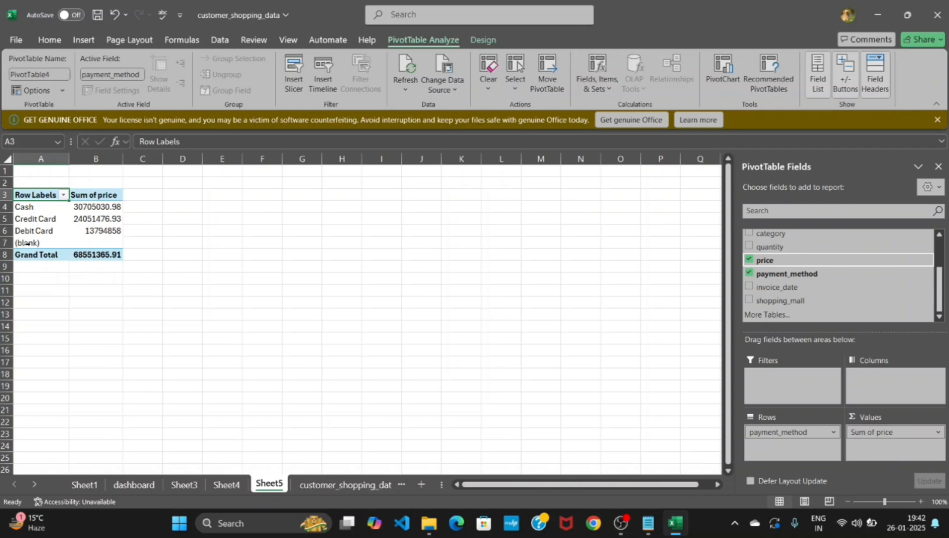
click(63, 194)
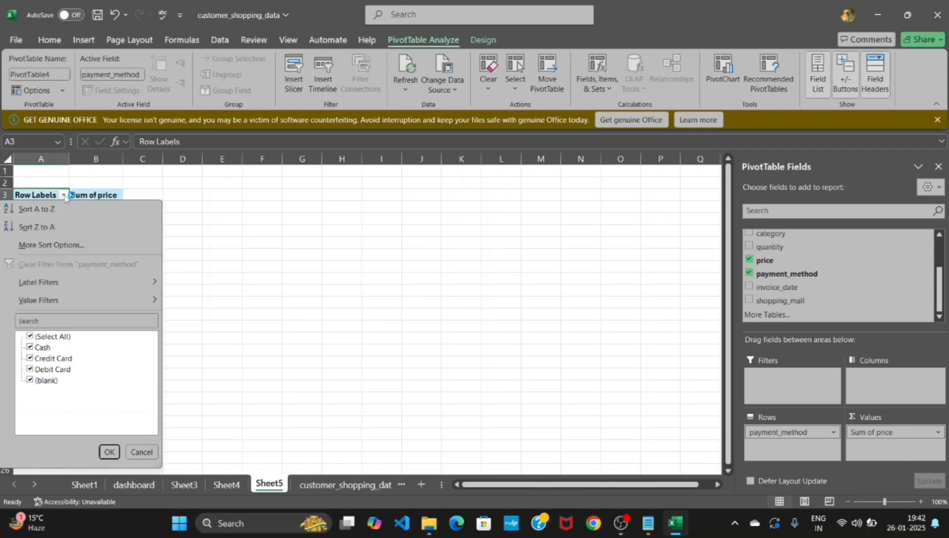
click(30, 381)
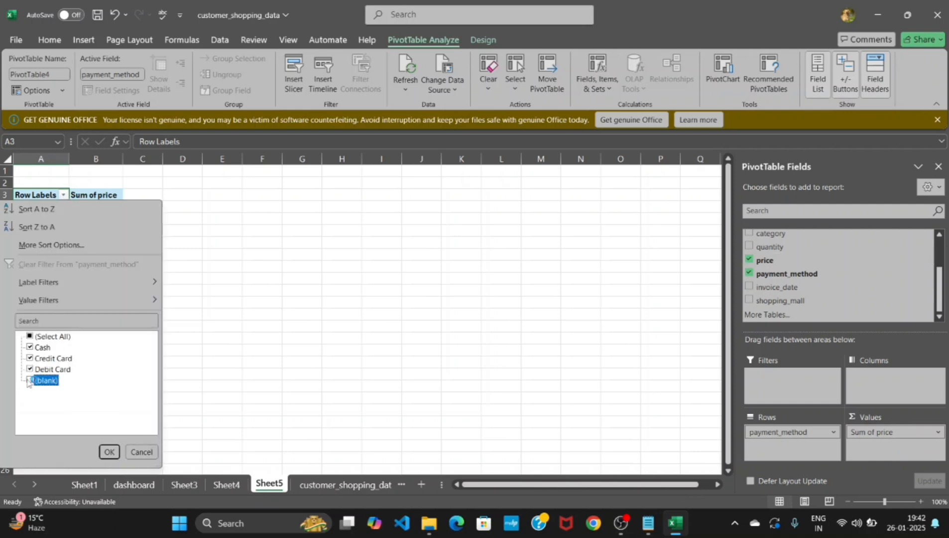
click(110, 453)
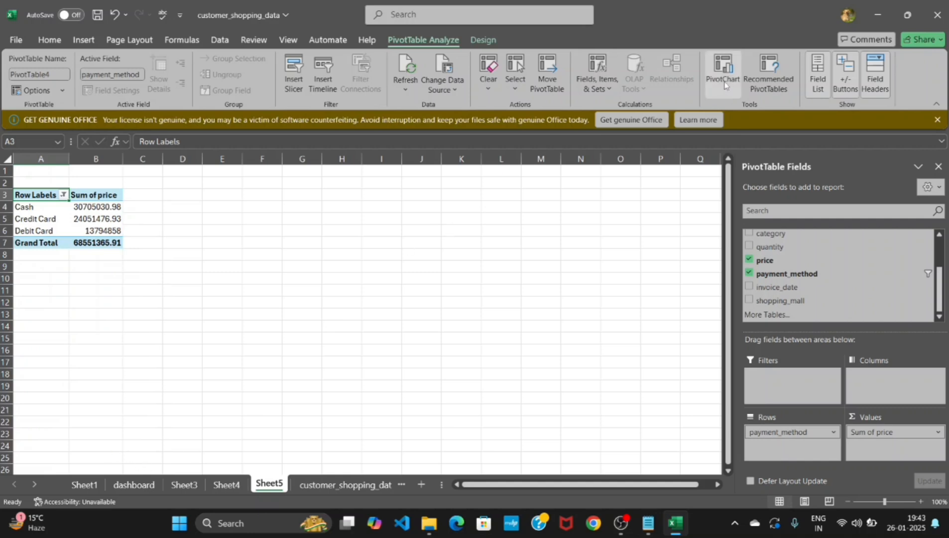
Insert a clustered column PivotChart from the payment method PivotTable and remove its field buttons and legend.
click(724, 82)
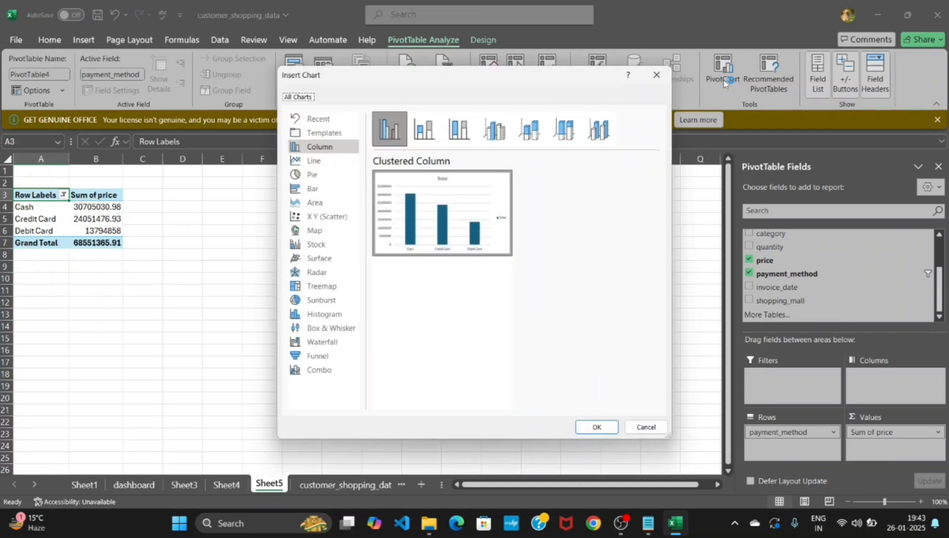
click(593, 428)
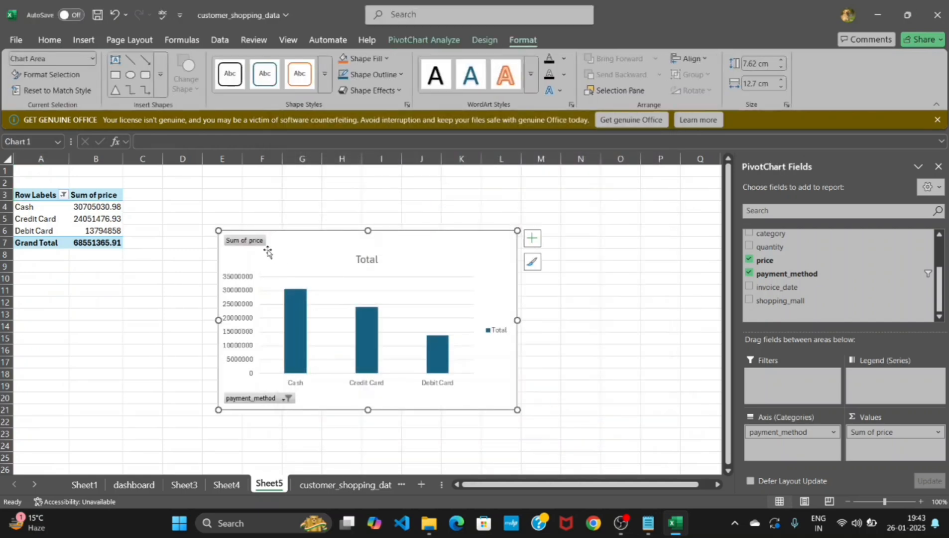
right_click(249, 245)
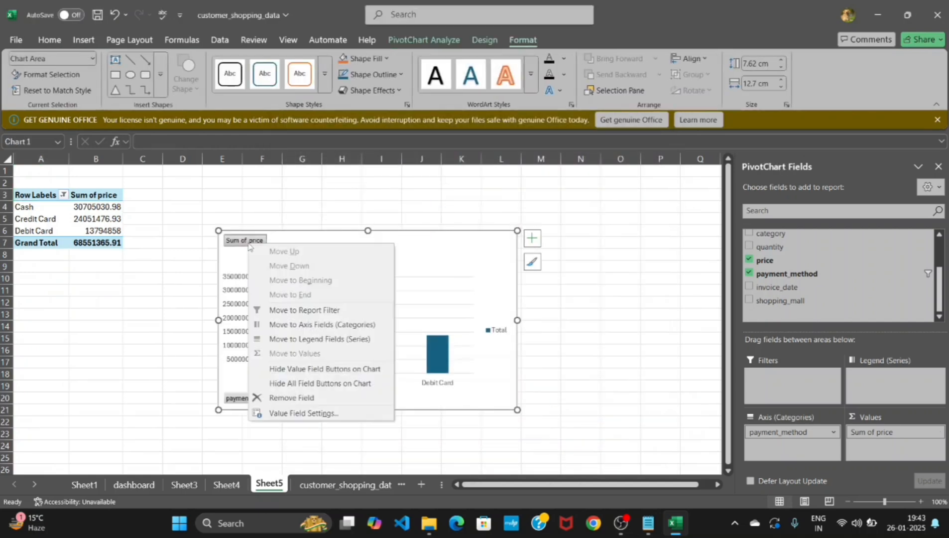
click(282, 384)
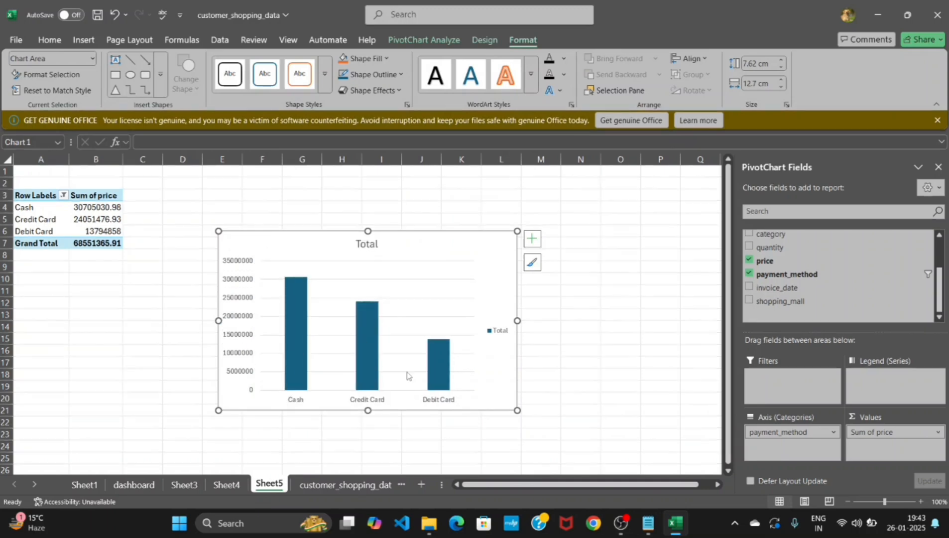
right_click(506, 333)
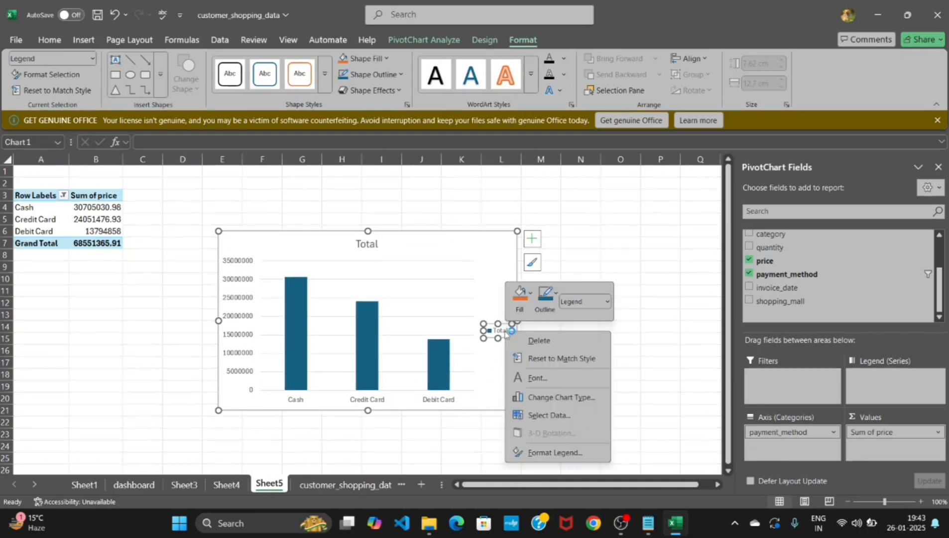
click(539, 340)
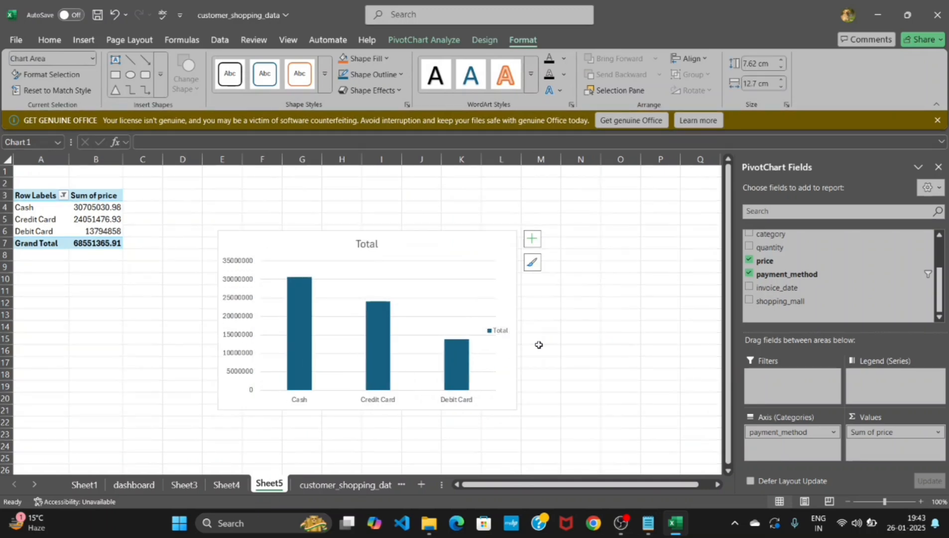
Change the column chart's title to "Sales by shopping malls".
double_click(375, 246)
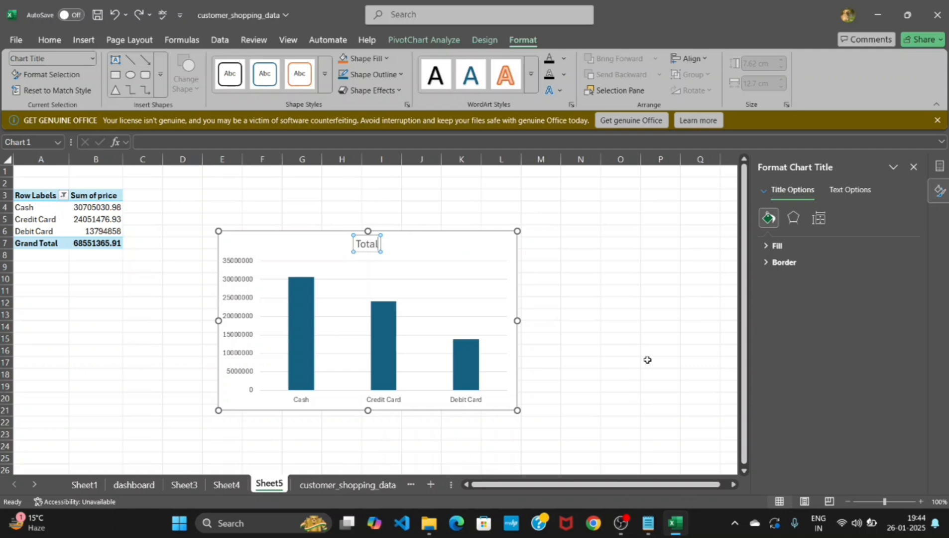
key(BackSpace)
key(BackSpace)
key(BackSpace)
key(BackSpace)
key(BackSpace)
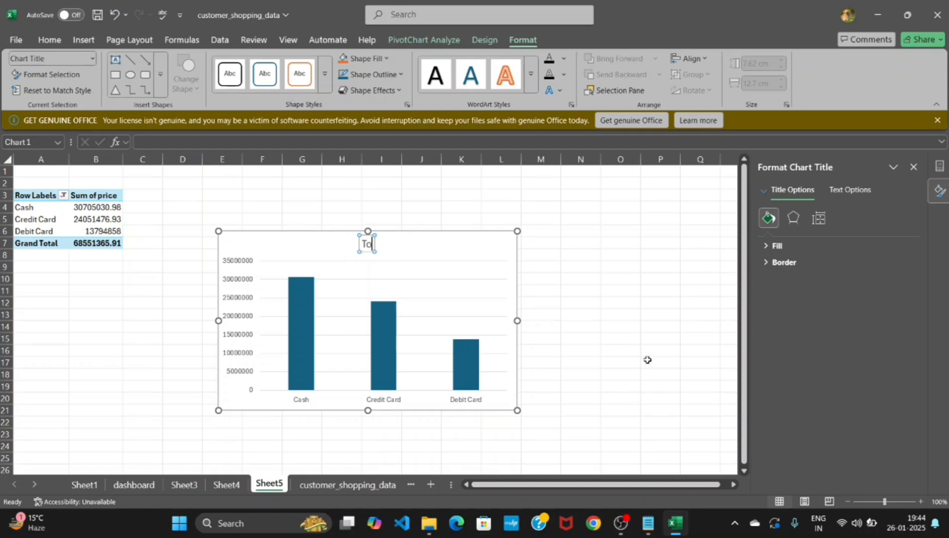
text(Sales by)
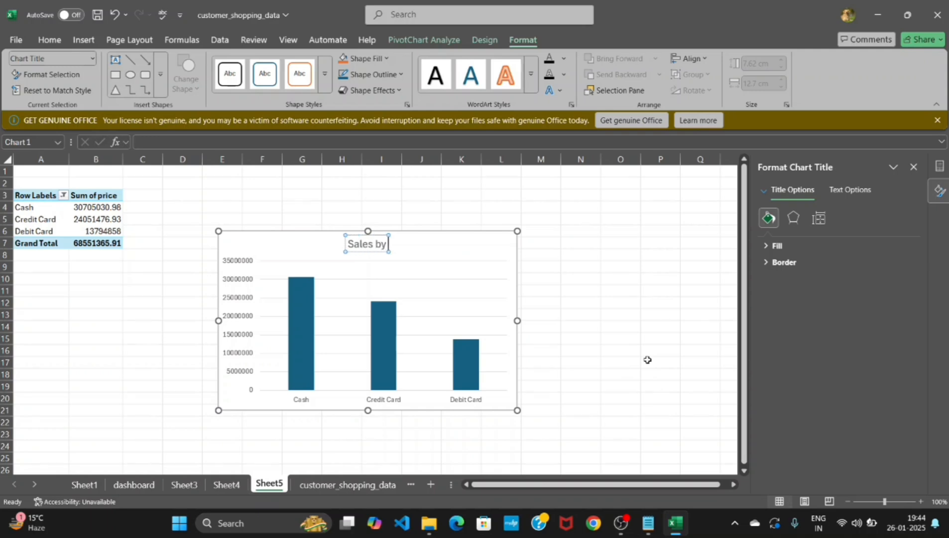
text( shopp)
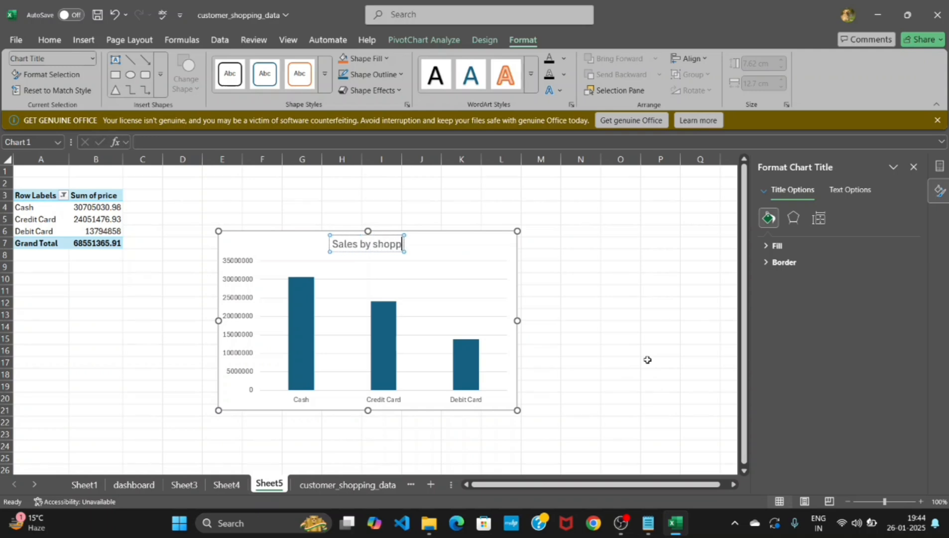
text(ing mall)
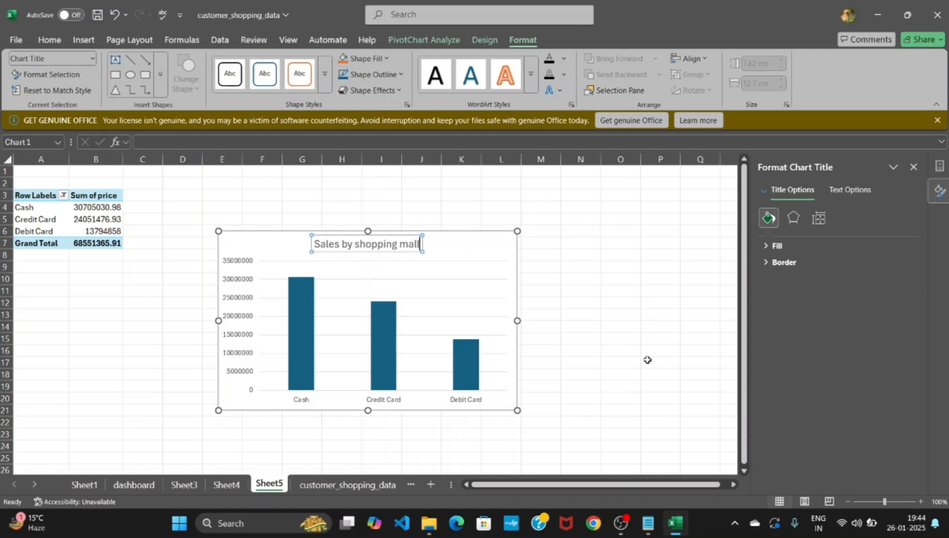
text(s)
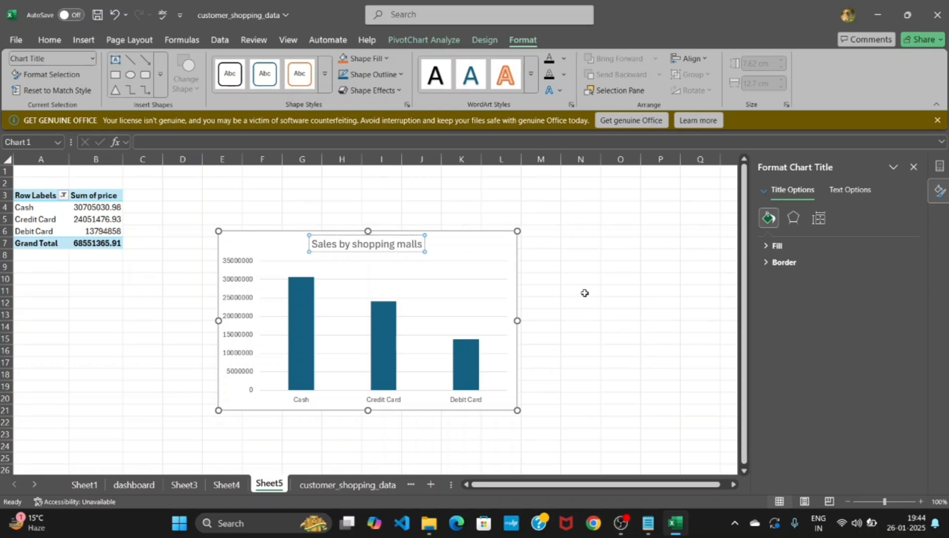
Copy the Sales by shopping malls chart to cell E16 of the dashboard sheet and fit it beneath Total sales overview.
click(441, 298)
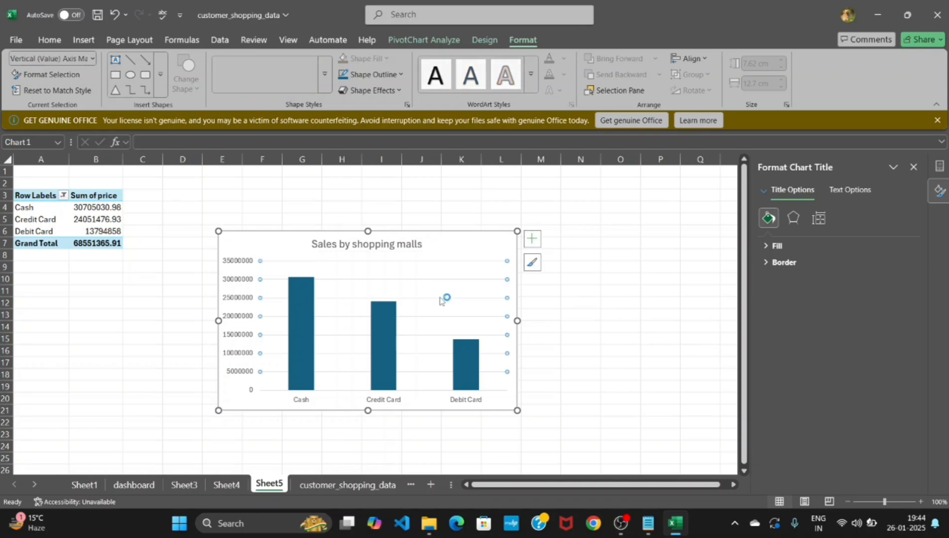
click(462, 238)
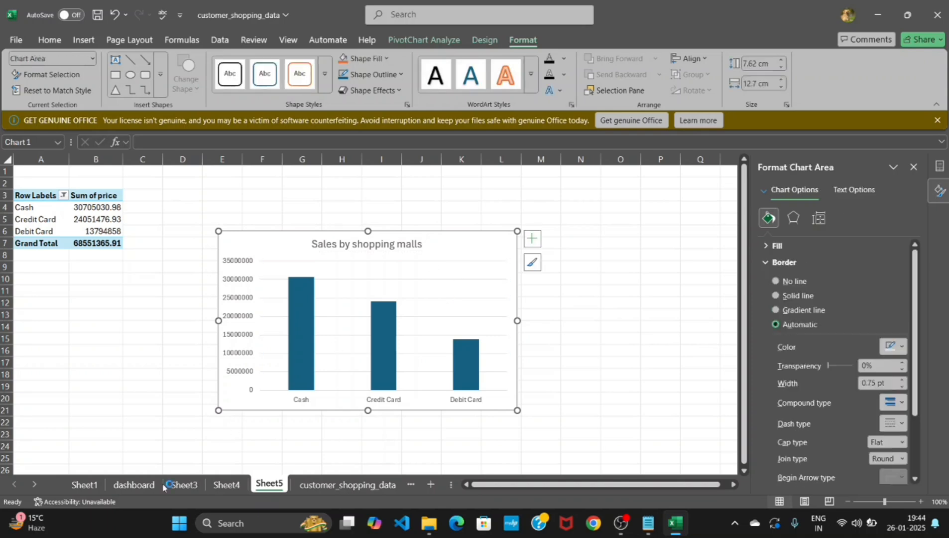
click(133, 484)
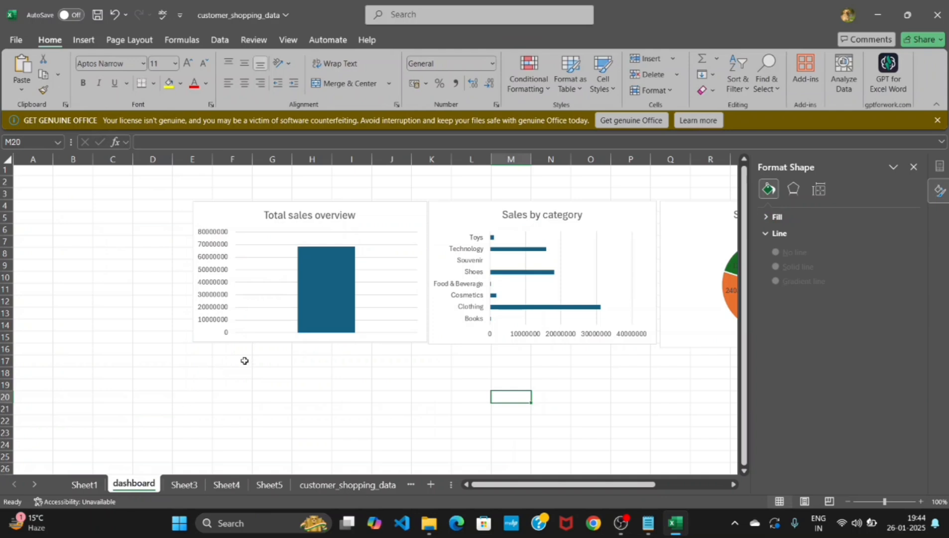
click(205, 350)
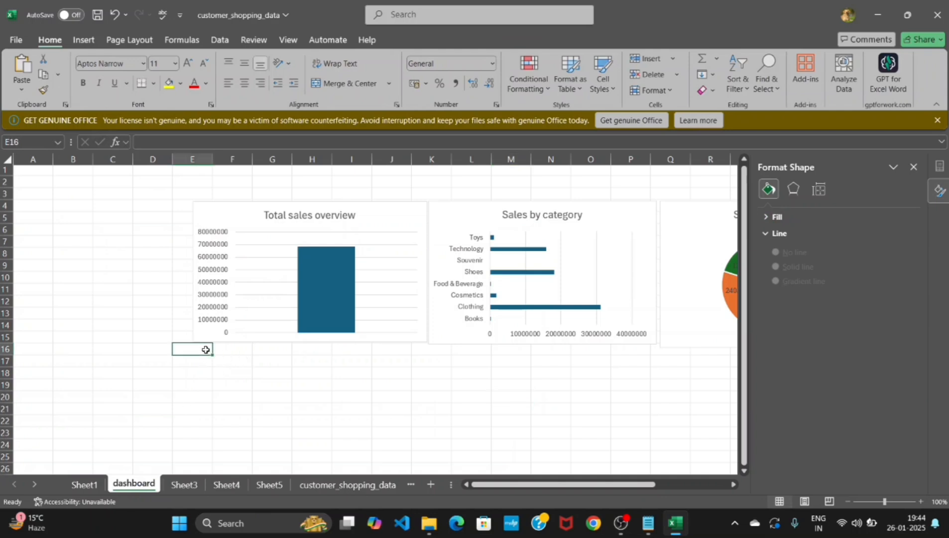
key(ctrl+v)
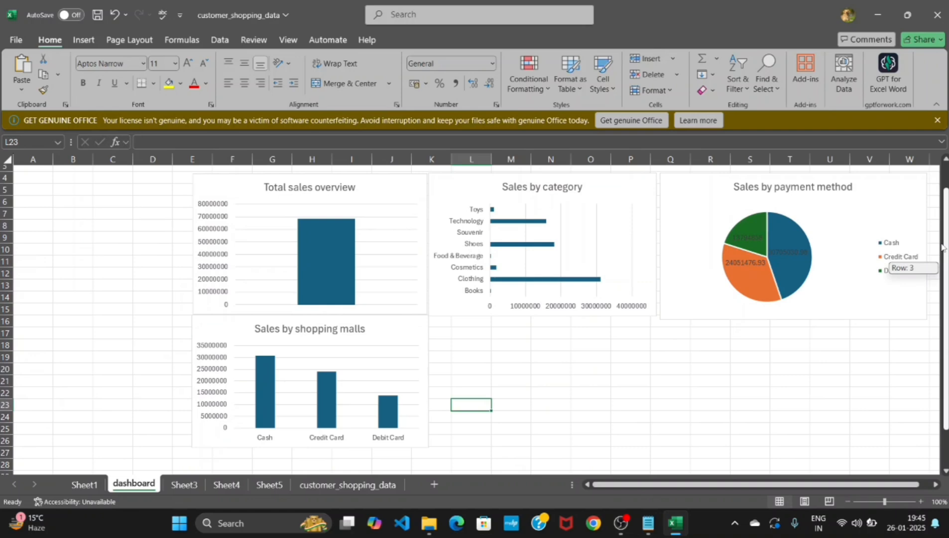
drag(943, 247, 943, 248)
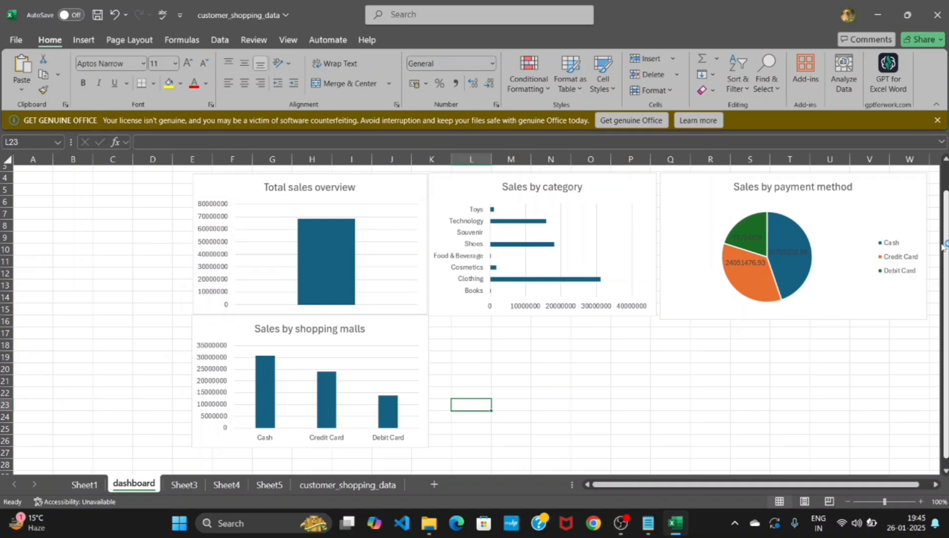
Consult the project notes in Notepad, and create another empty PivotTable from customer_shopping_data columns A:J on a new worksheet.
click(648, 524)
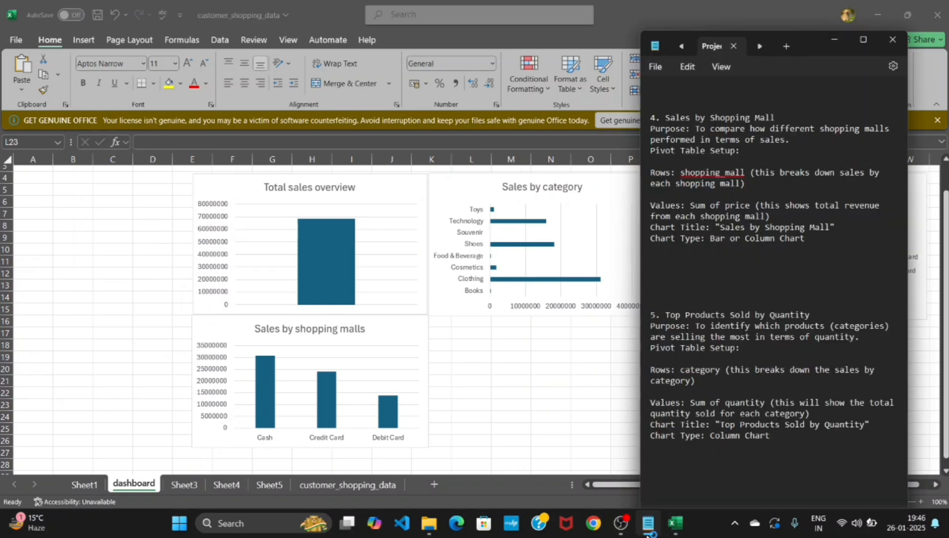
click(648, 524)
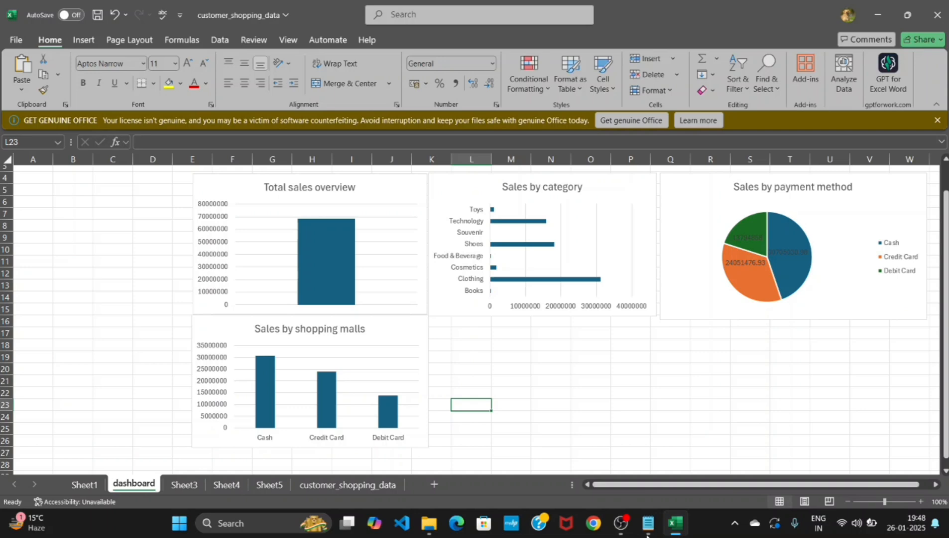
click(331, 486)
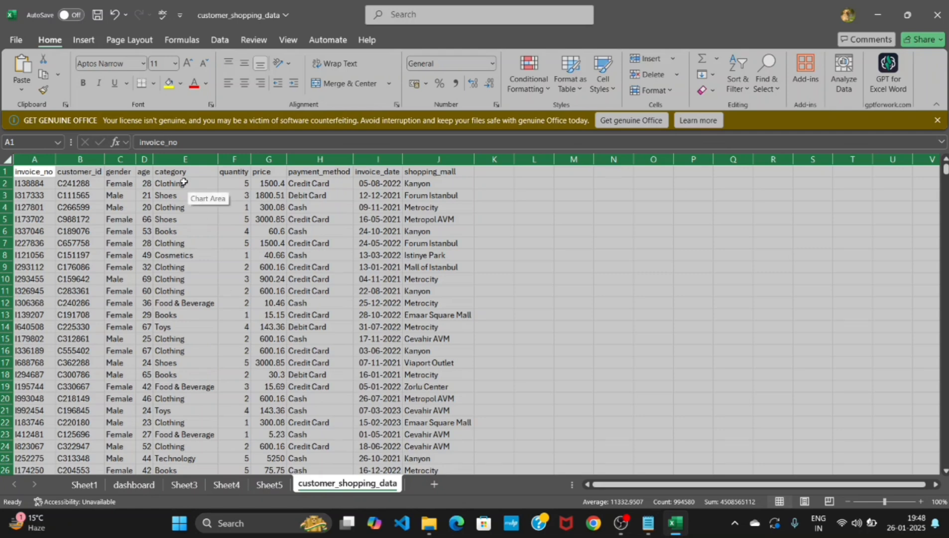
click(84, 42)
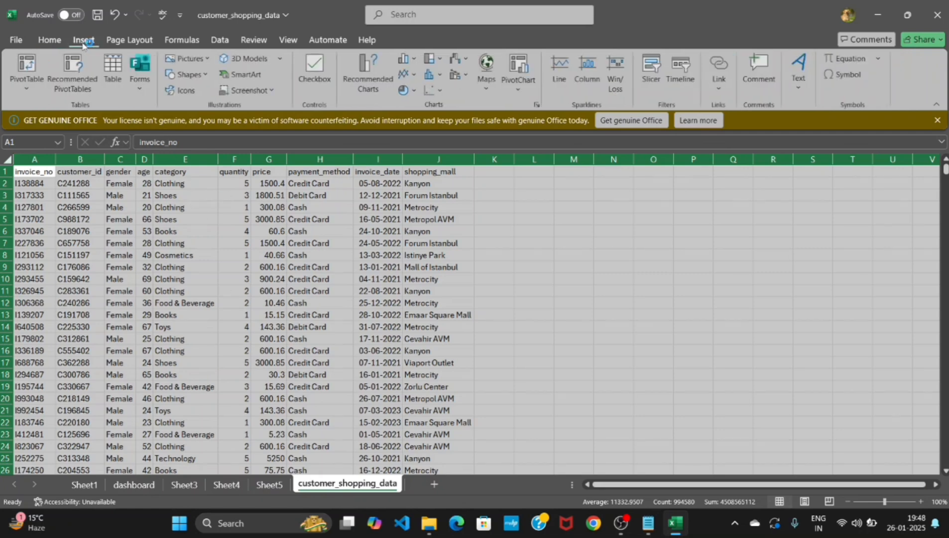
click(25, 83)
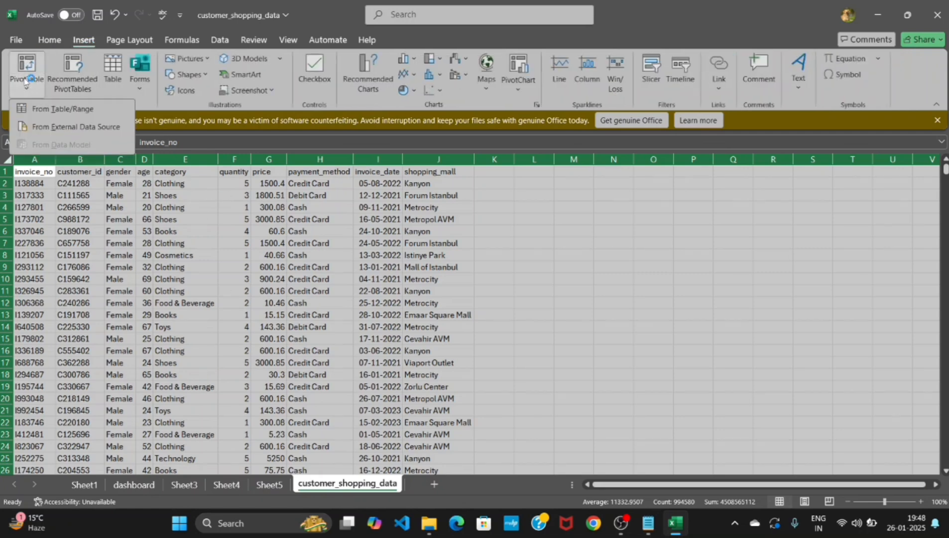
click(55, 109)
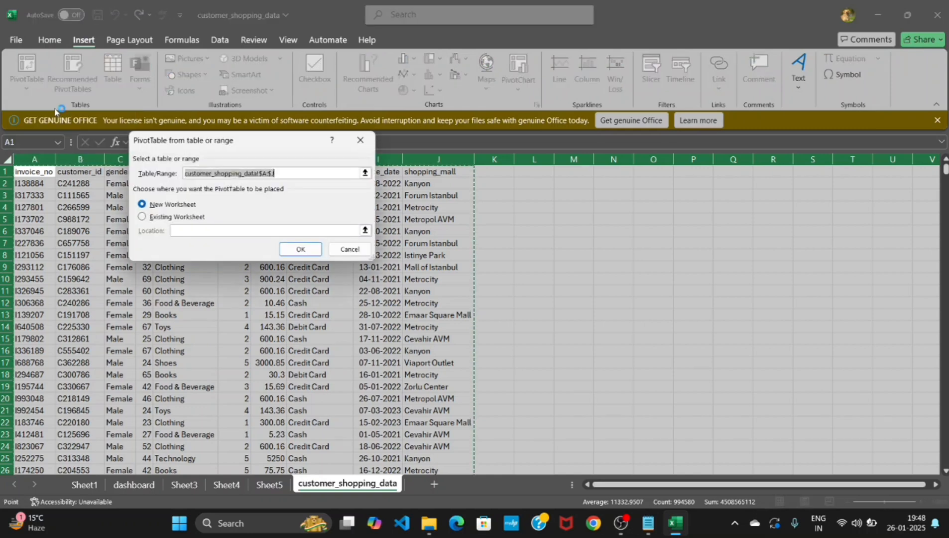
click(290, 246)
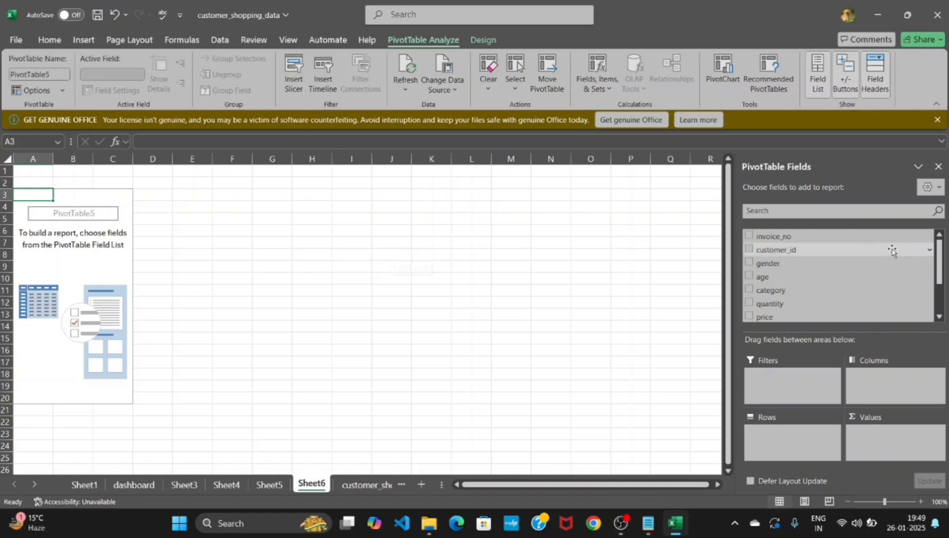
Lay out the PivotTable with quantity as rows and the sum of price as values, and filter out the blank quantity.
drag(939, 257, 938, 281)
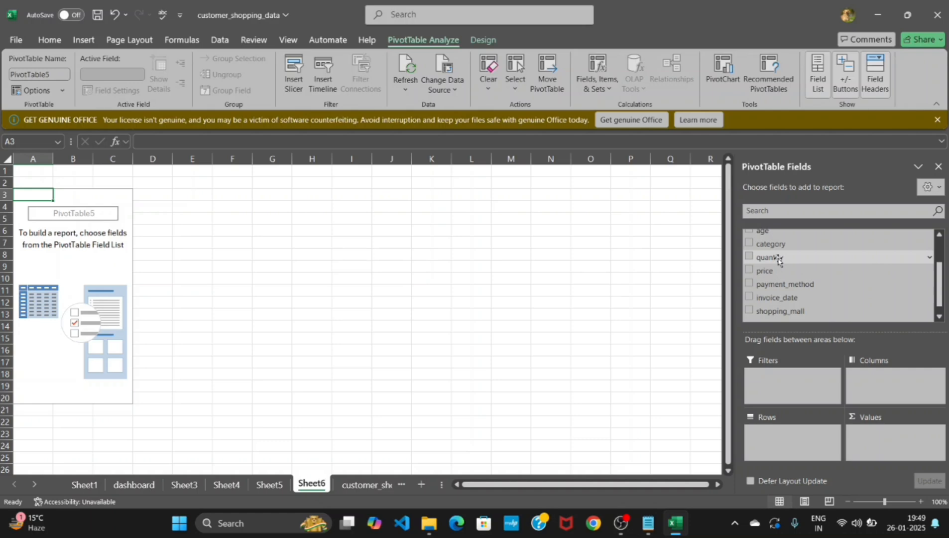
drag(779, 260, 777, 446)
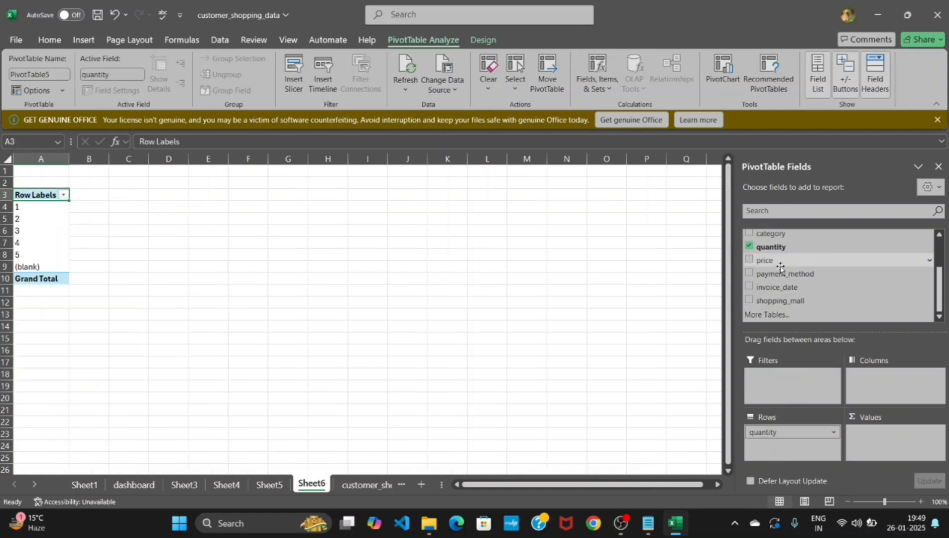
drag(774, 266, 863, 436)
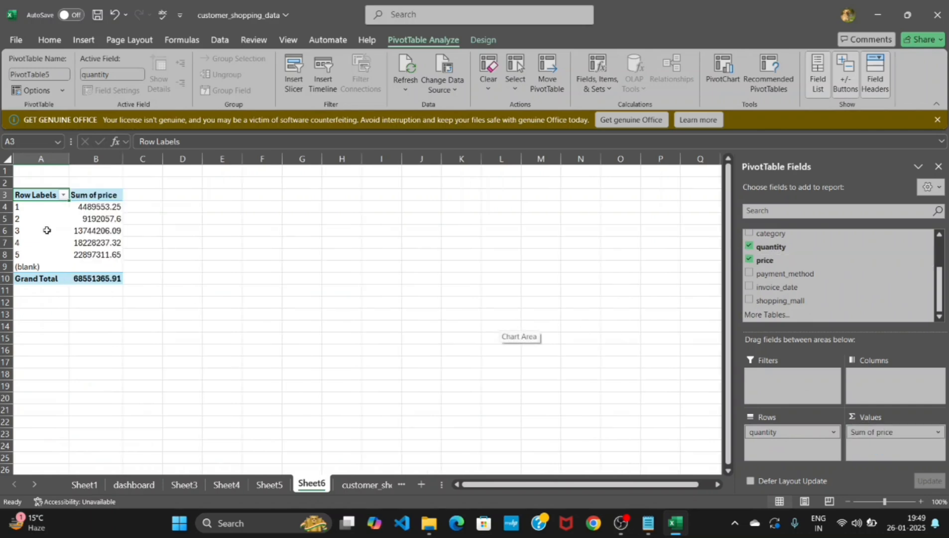
click(63, 196)
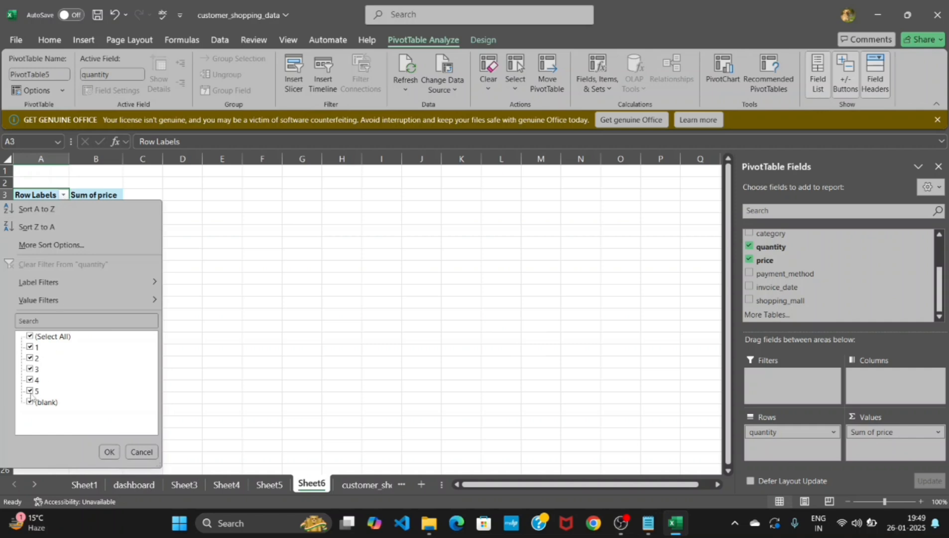
click(30, 402)
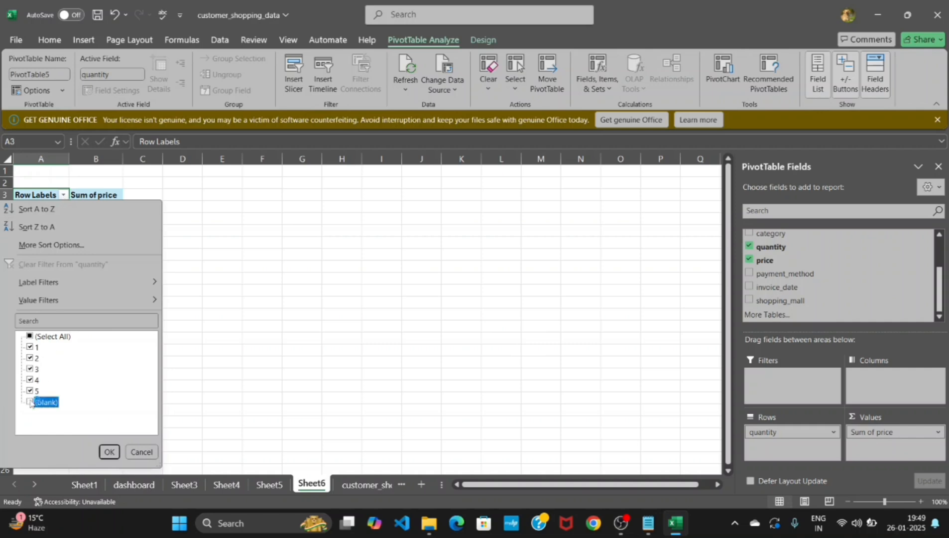
click(109, 451)
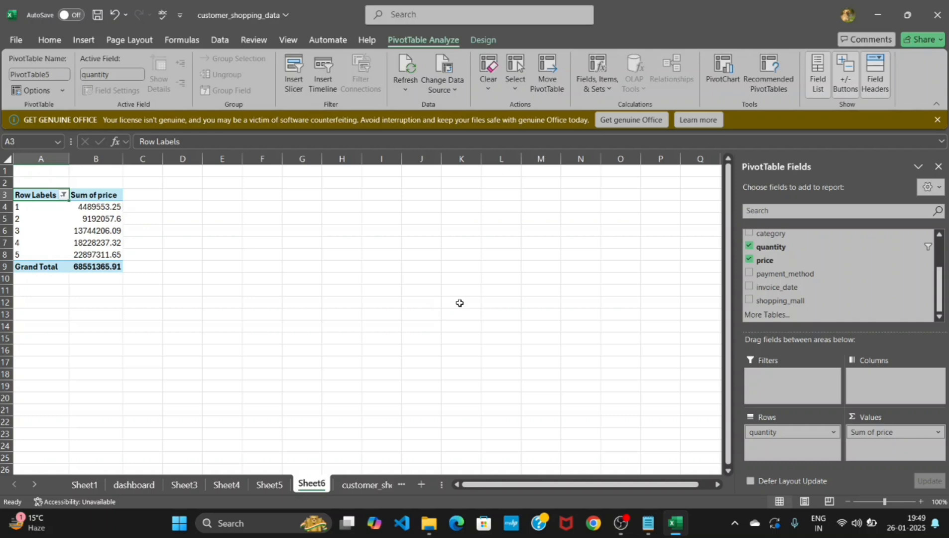
Insert a clustered column PivotChart from the quantity PivotTable and remove its field buttons and legend.
click(722, 75)
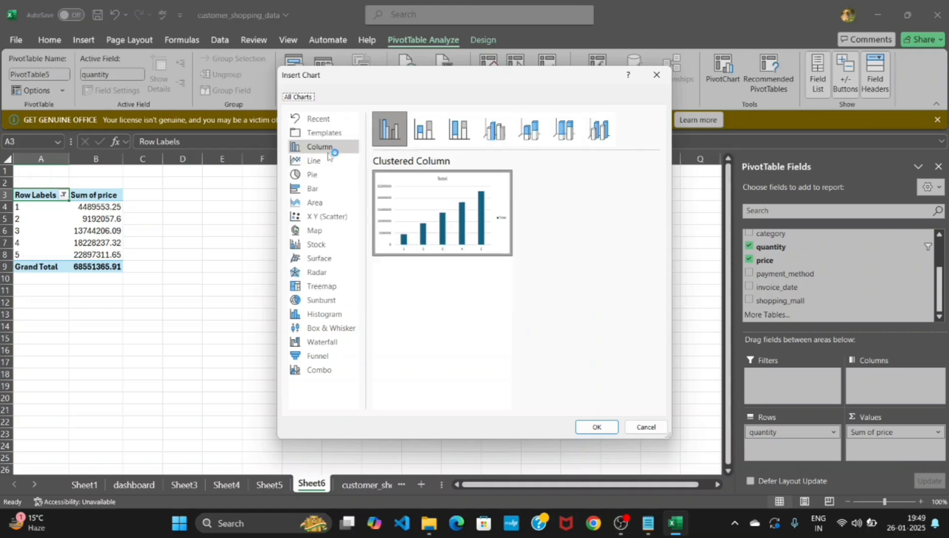
click(597, 427)
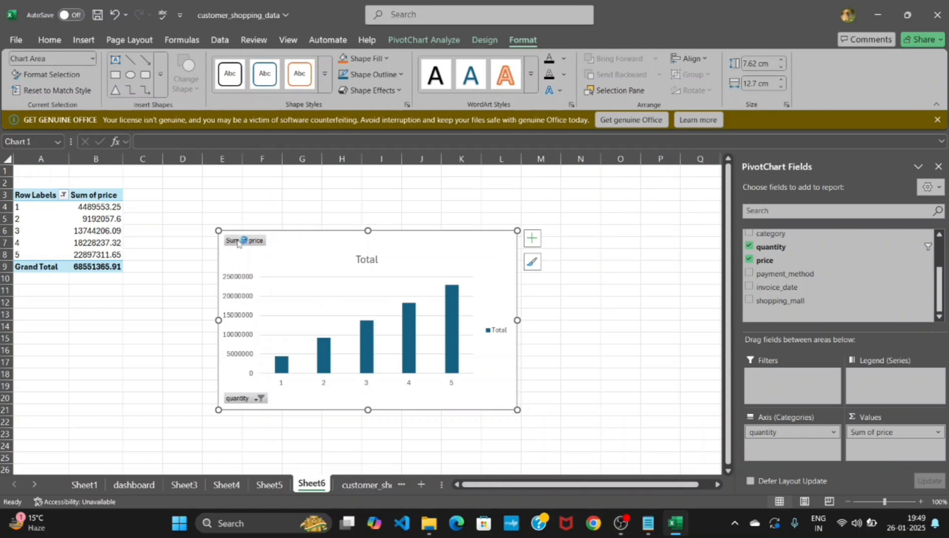
right_click(237, 241)
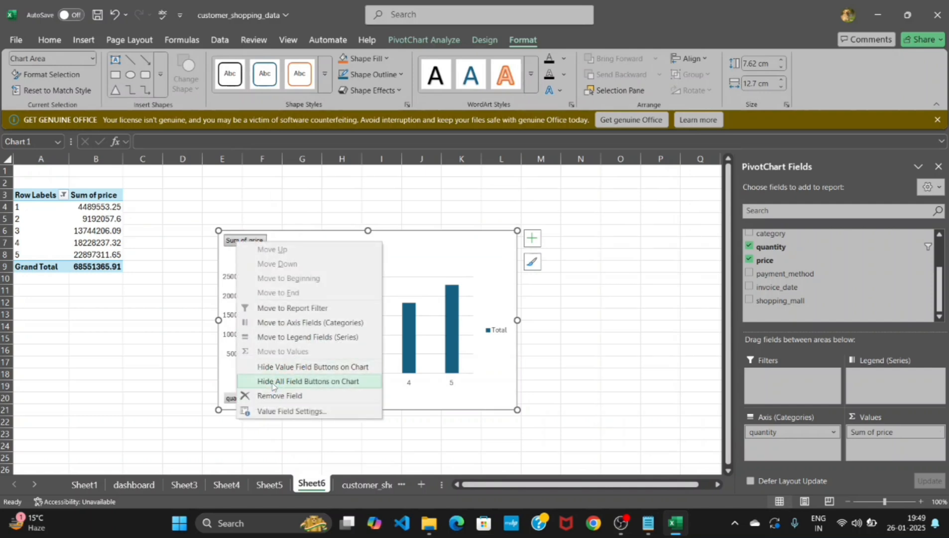
click(272, 383)
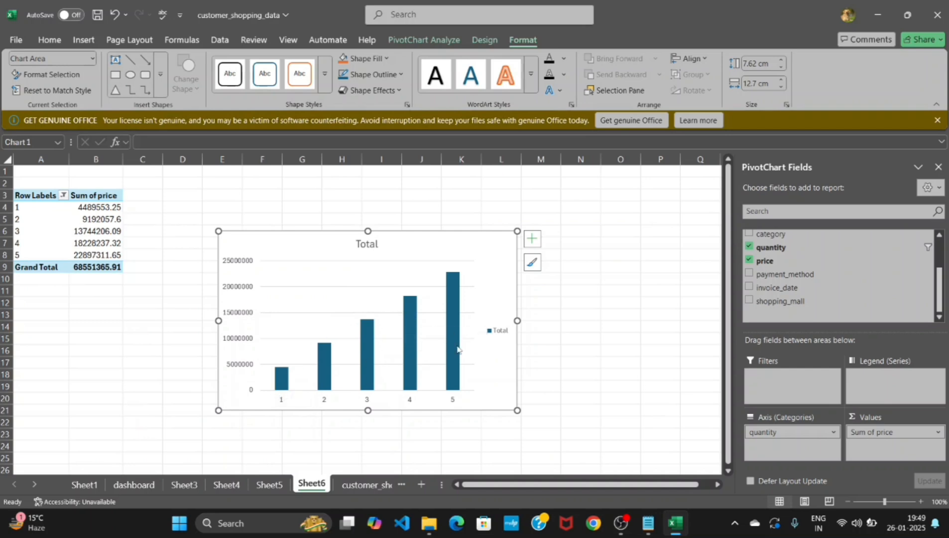
right_click(496, 332)
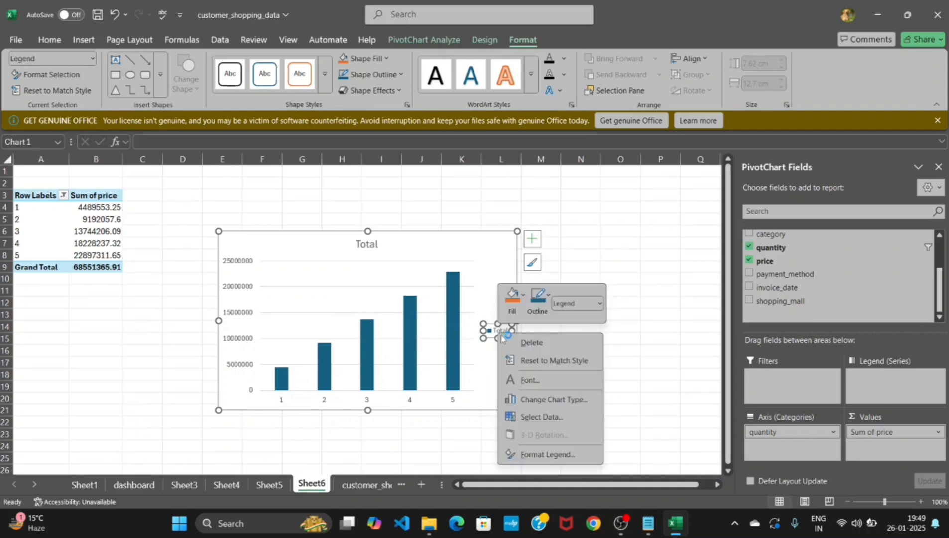
click(532, 343)
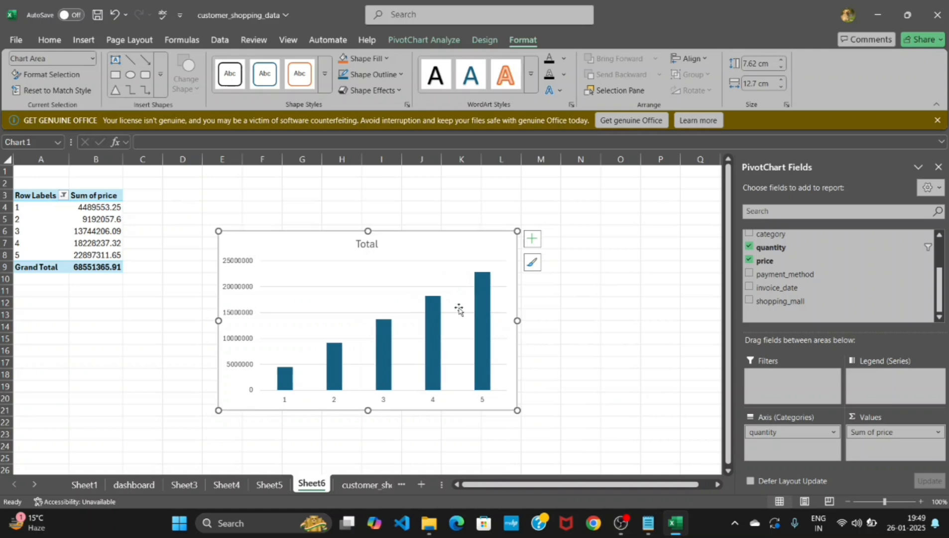
Change the quantity chart's title to "Top products sold by quantity".
double_click(368, 243)
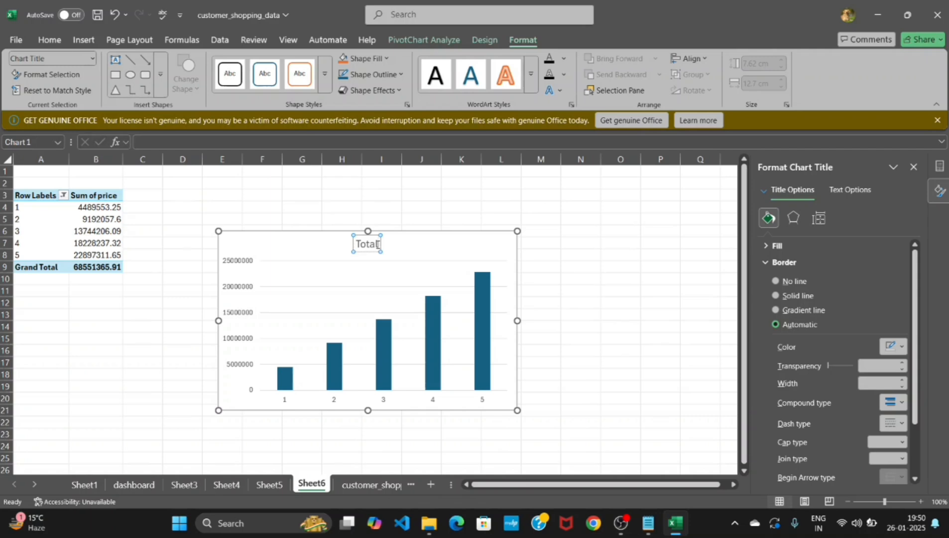
key(BackSpace)
key(BackSpace)
key(BackSpace)
key(BackSpace)
key(BackSpace)
text(S)
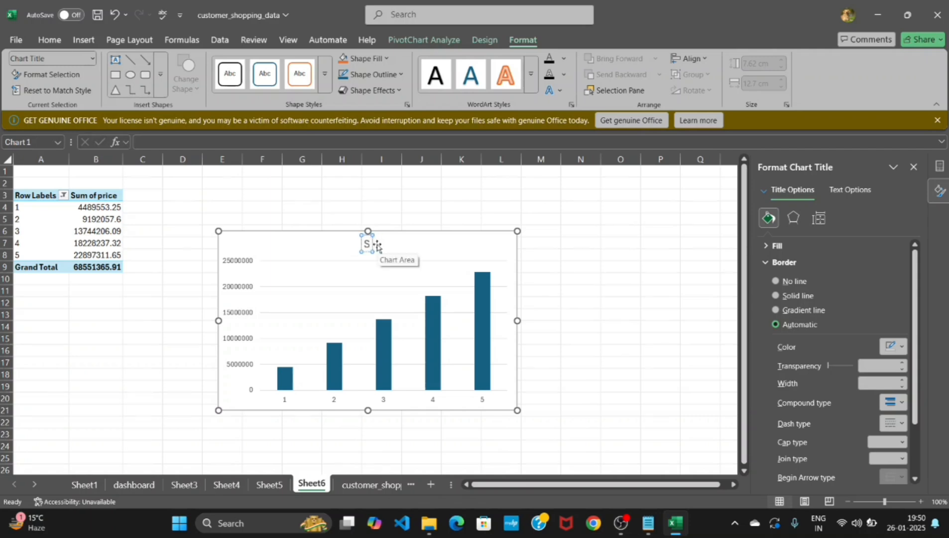
key(BackSpace)
text(Top)
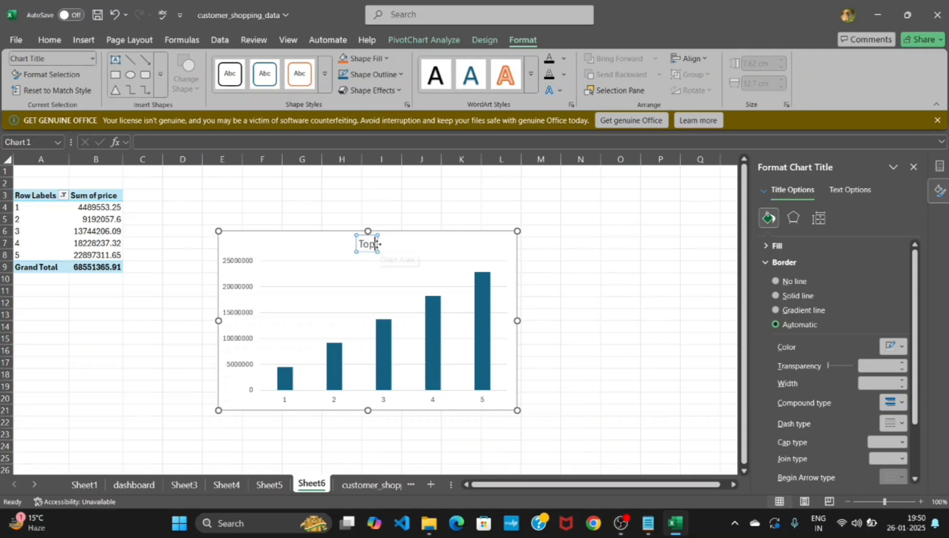
text( product)
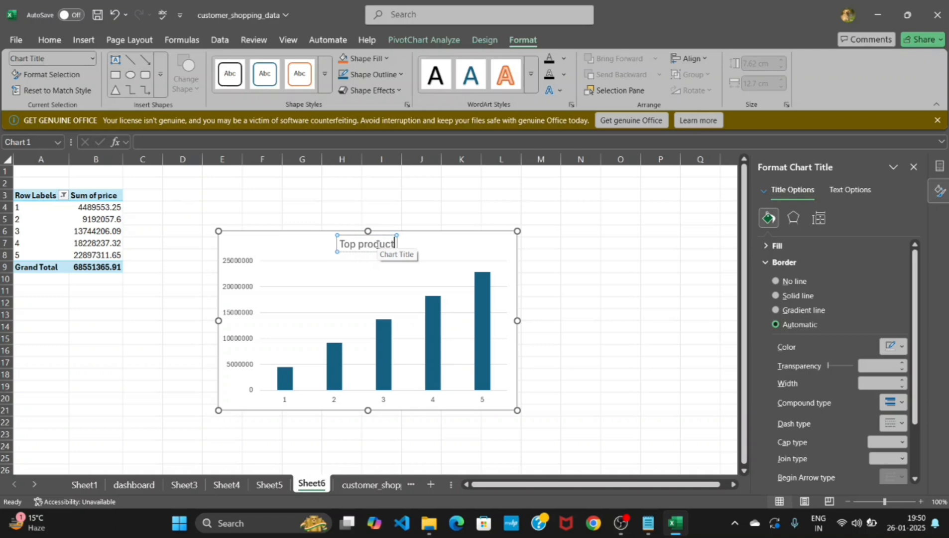
text(s sold by)
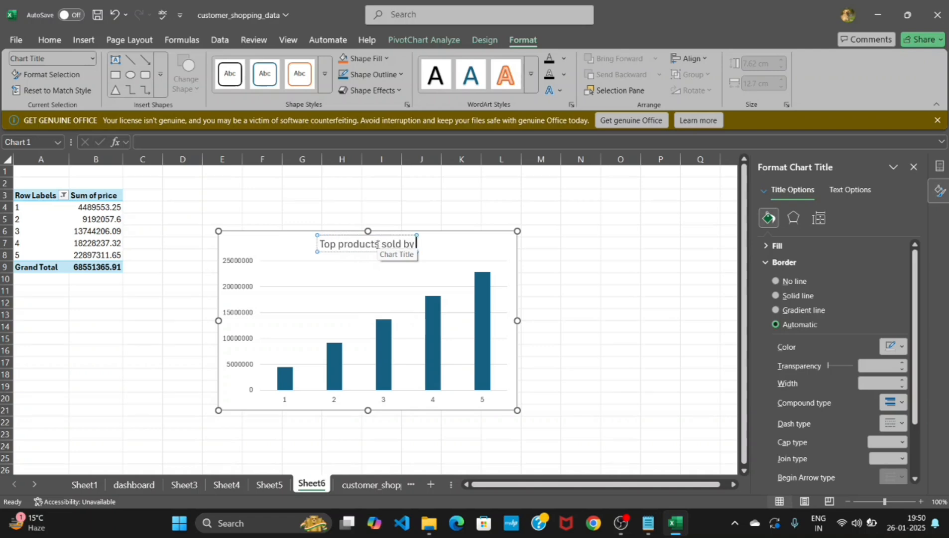
text( quant)
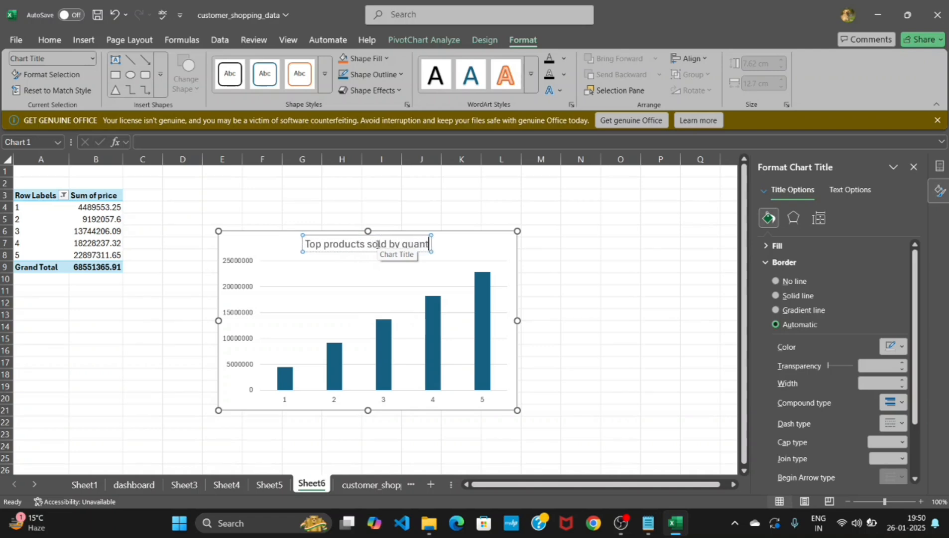
text(ity)
click(559, 253)
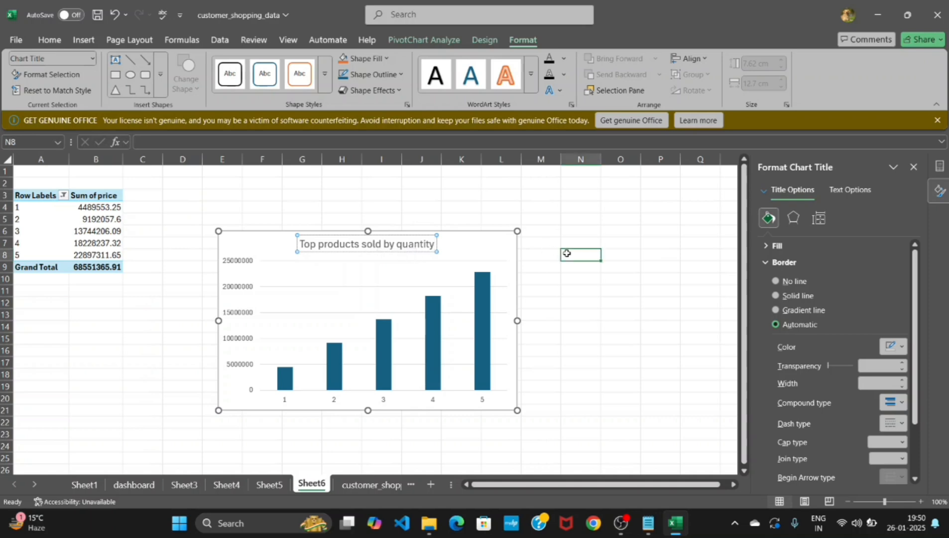
Copy the Top products sold by quantity chart to cell K16 of the dashboard sheet, beneath Sales by category.
click(382, 296)
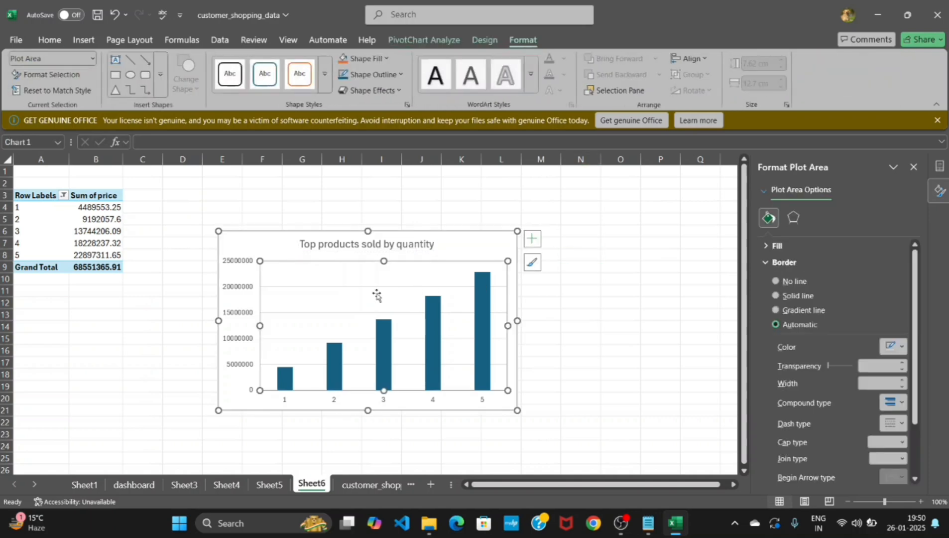
click(457, 253)
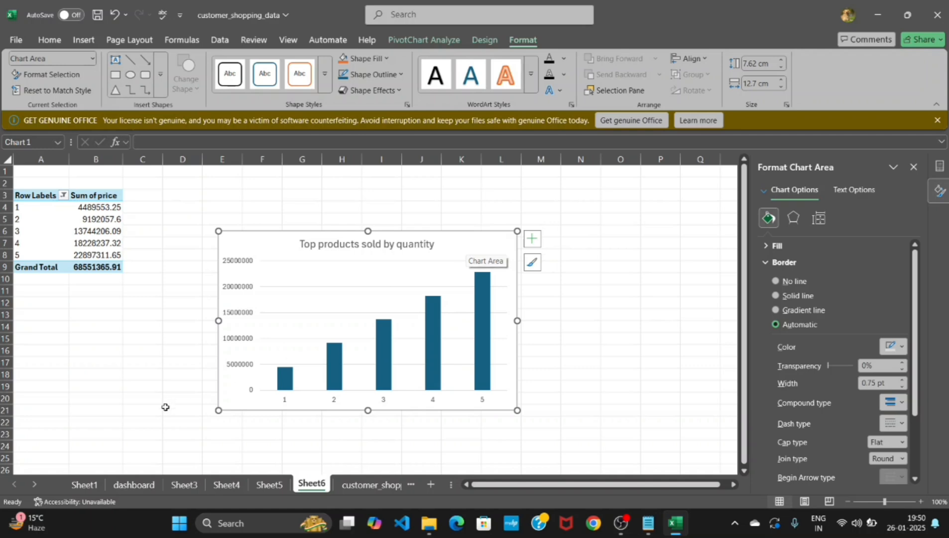
click(134, 484)
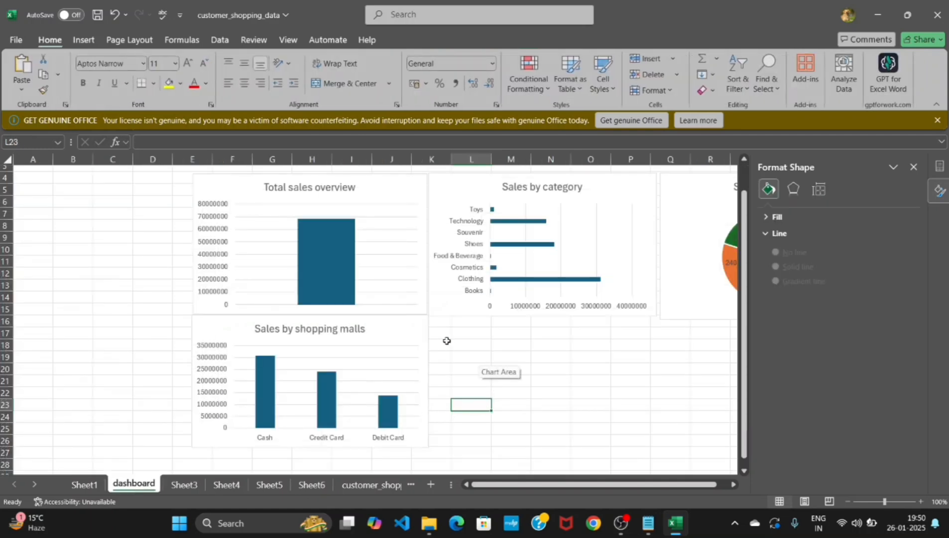
click(440, 323)
key(ctrl+v)
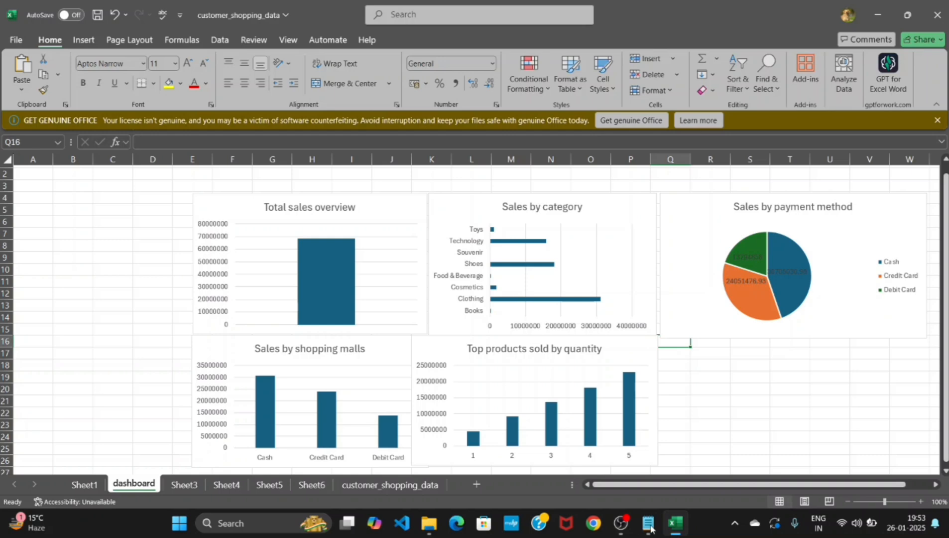
Create another PivotTable from customer_shopping_data columns A:J on a new worksheet.
click(370, 486)
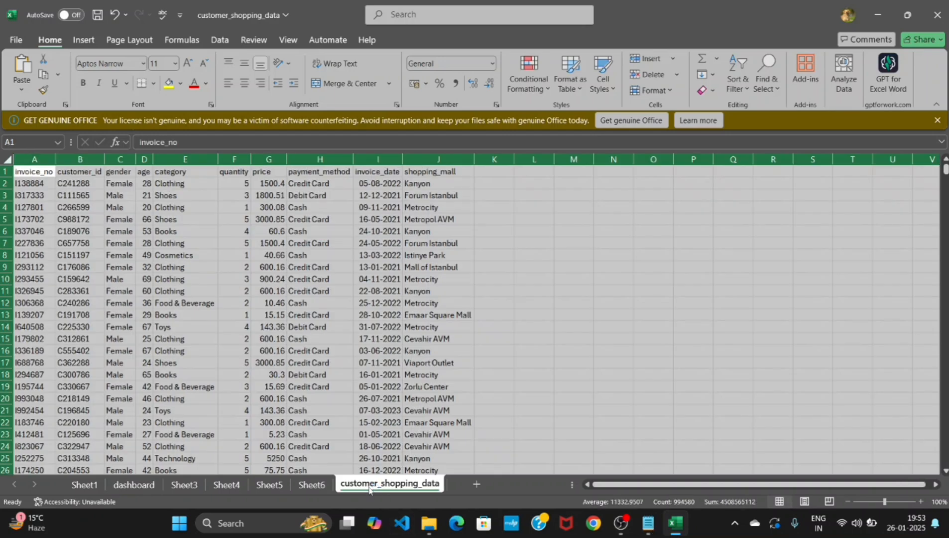
click(83, 40)
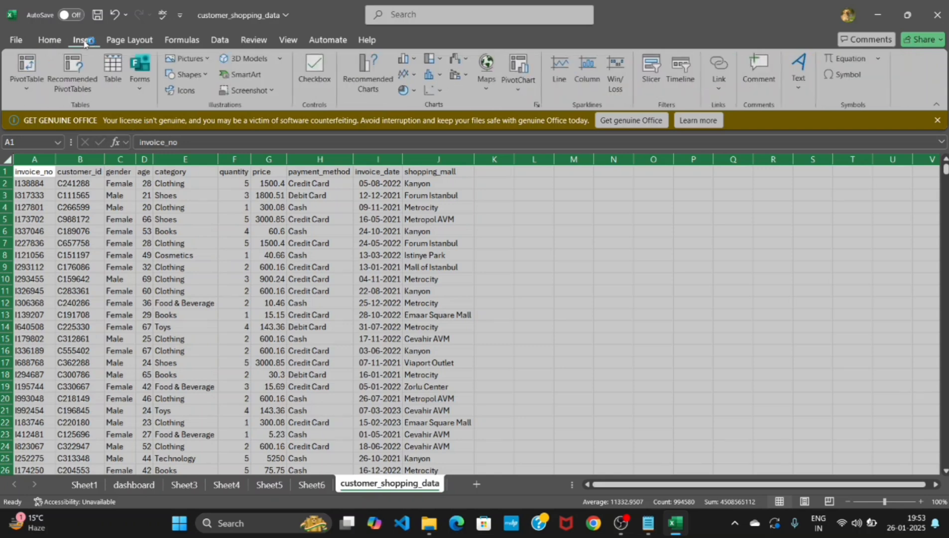
click(28, 81)
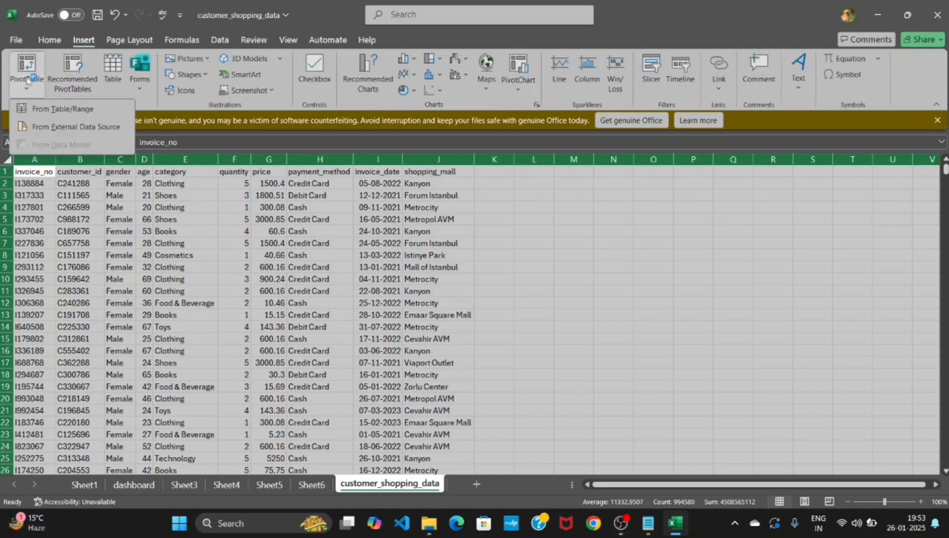
click(49, 109)
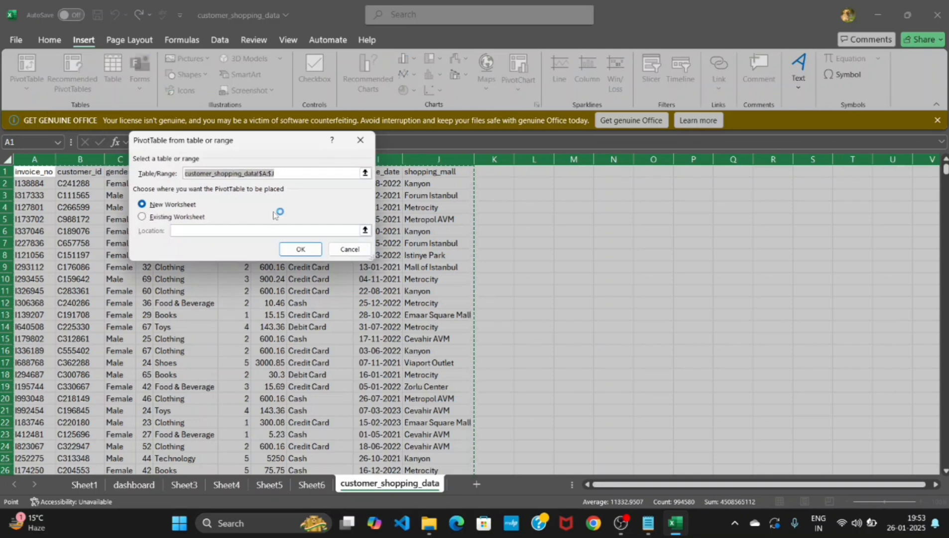
click(298, 248)
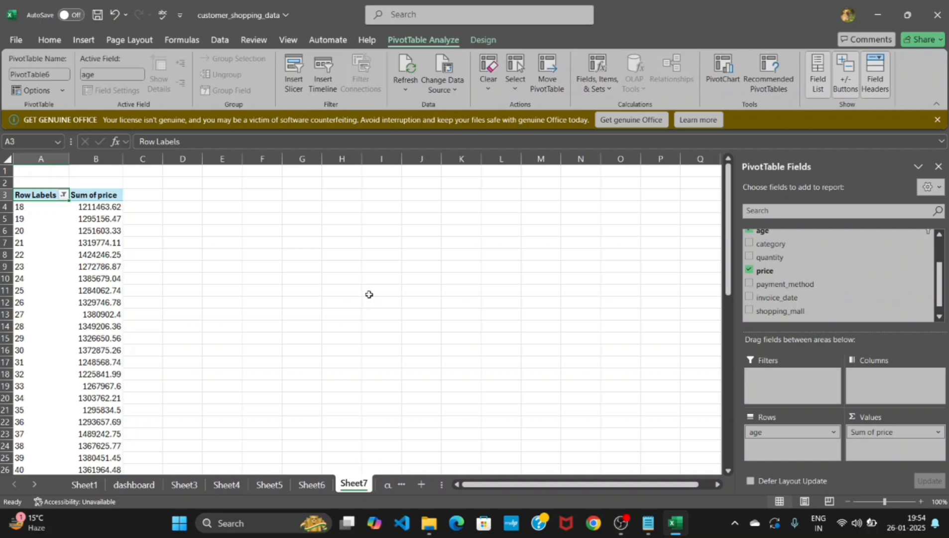
Insert a clustered column PivotChart from the age PivotTable and remove its field buttons and legend.
click(716, 87)
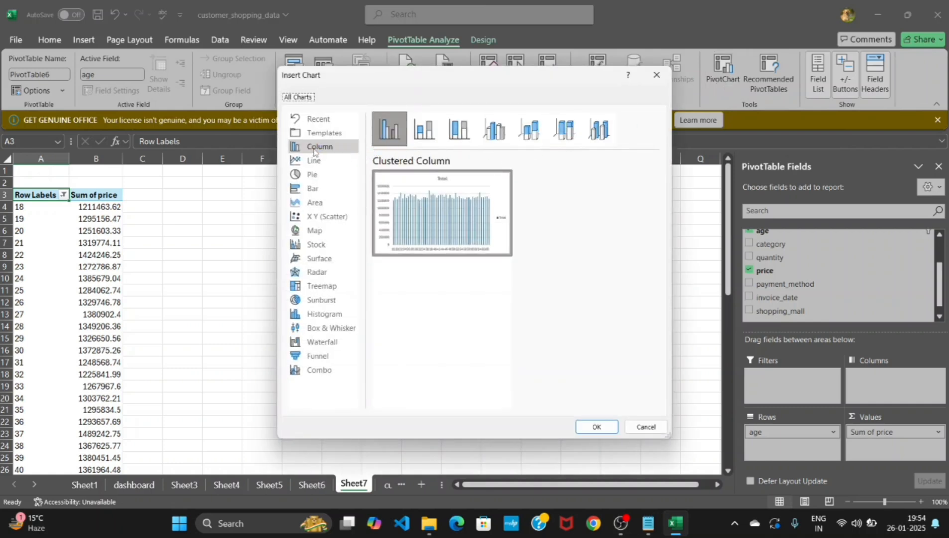
click(596, 426)
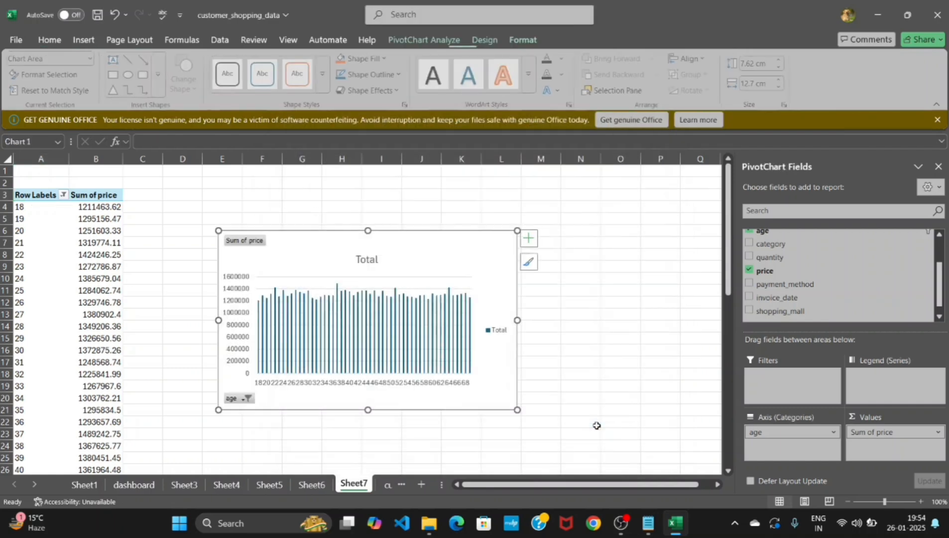
right_click(242, 241)
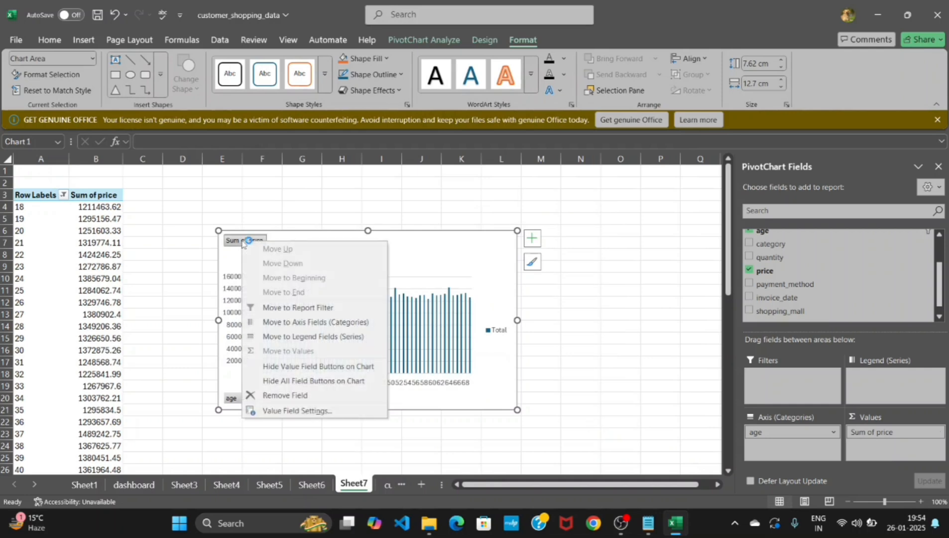
click(273, 381)
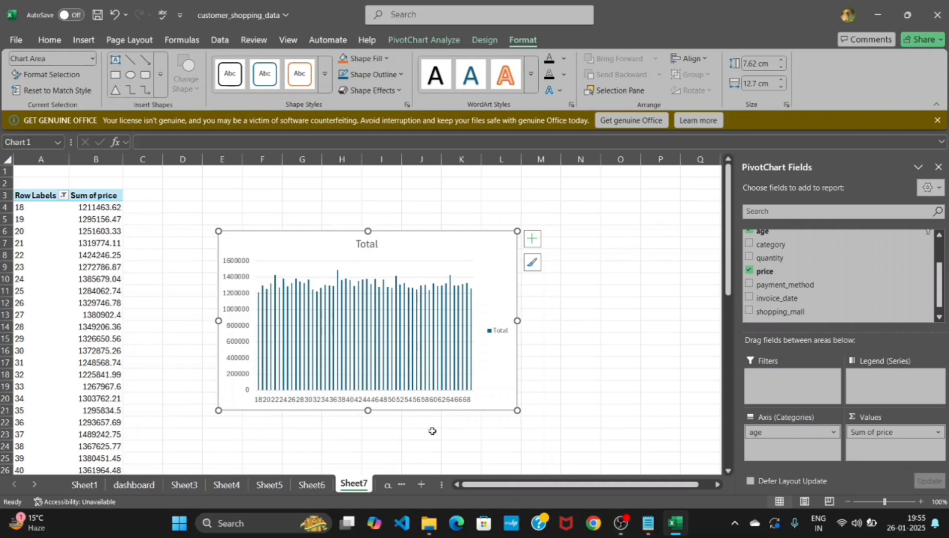
right_click(497, 336)
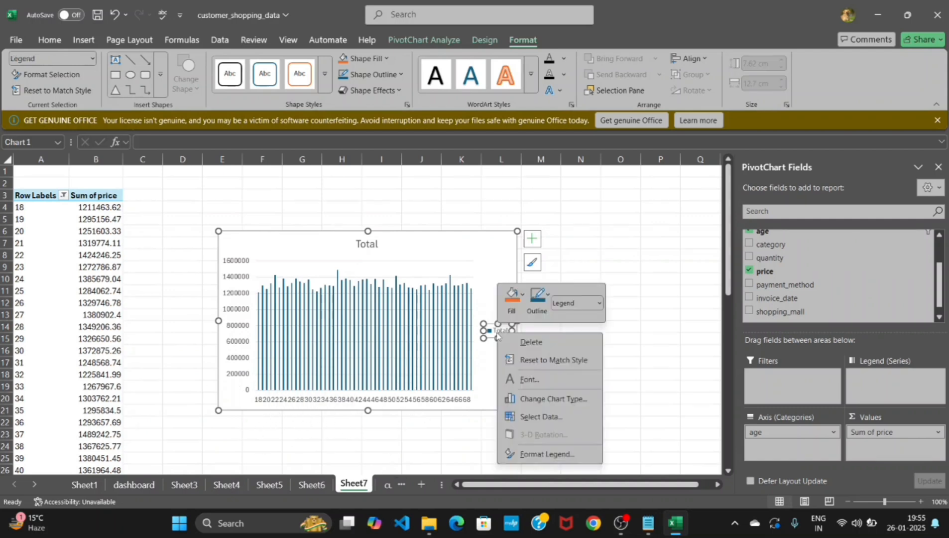
click(529, 342)
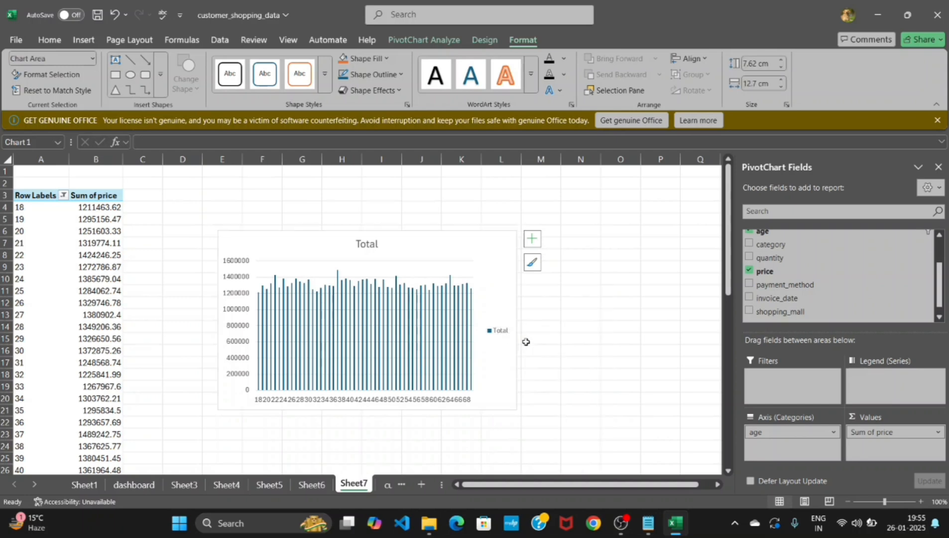
Change the age chart's title to "Sales by custoemr age group".
double_click(375, 244)
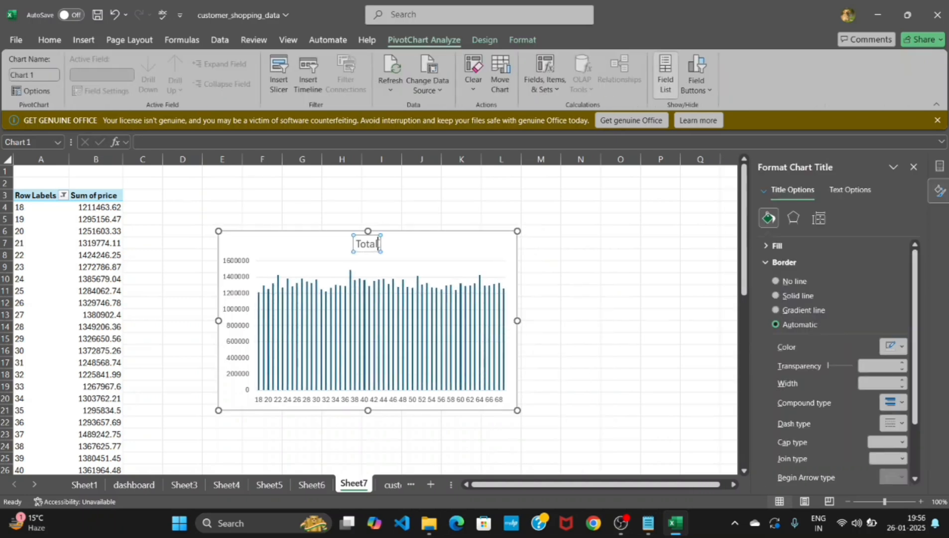
key(BackSpace)
key(BackSpace)
key(BackSpace)
key(BackSpace)
key(BackSpace)
text(S)
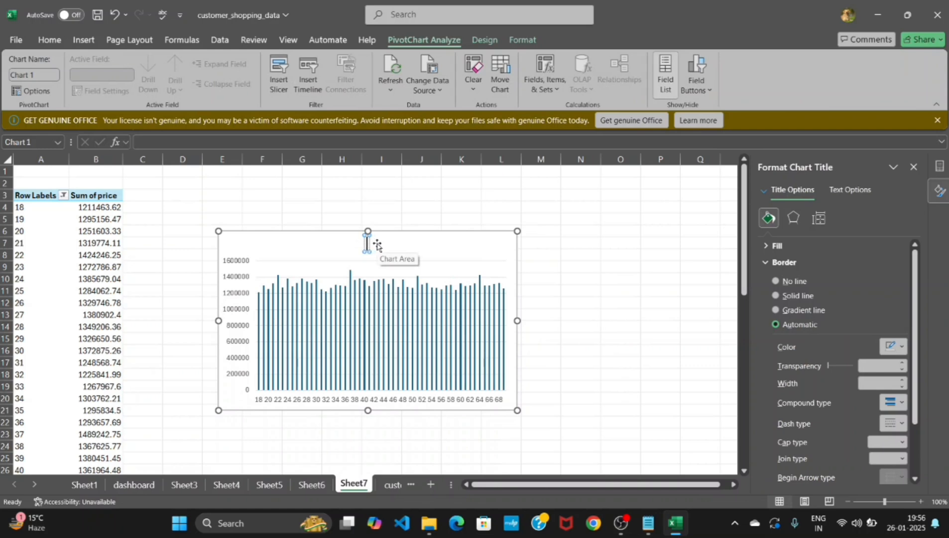
text(ales)
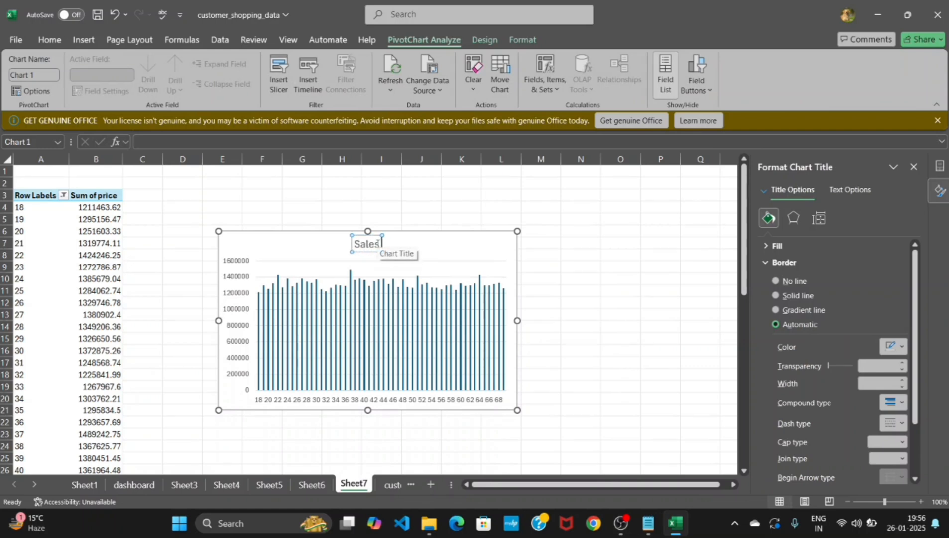
text( by cust)
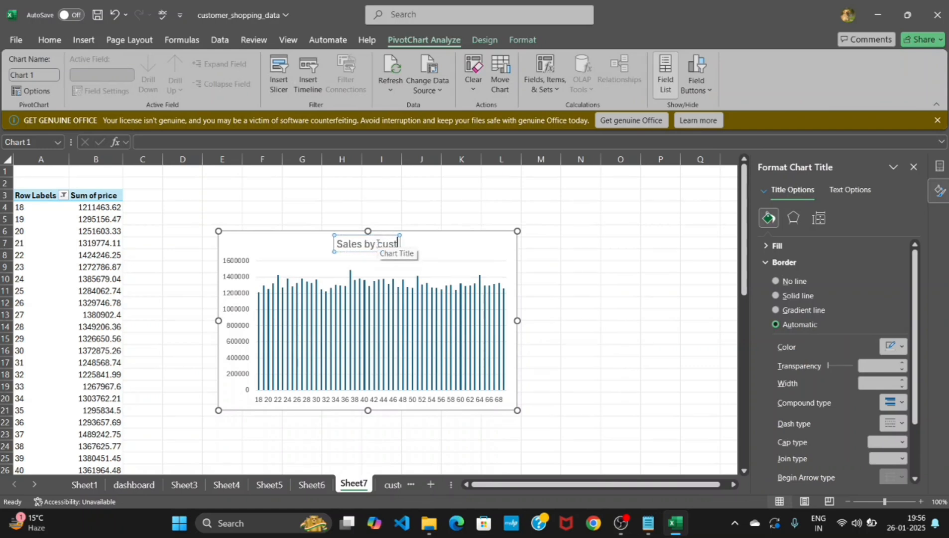
text(oemr age group)
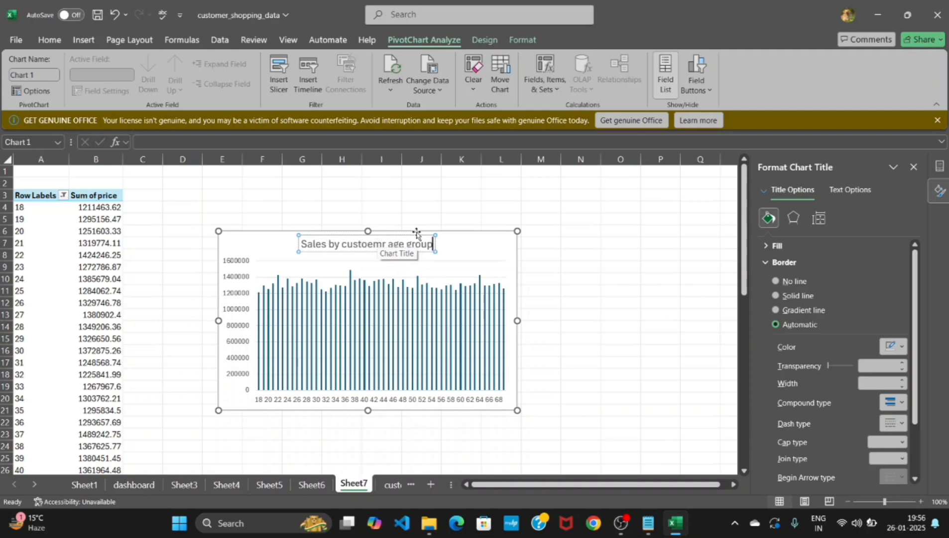
click(399, 182)
click(415, 245)
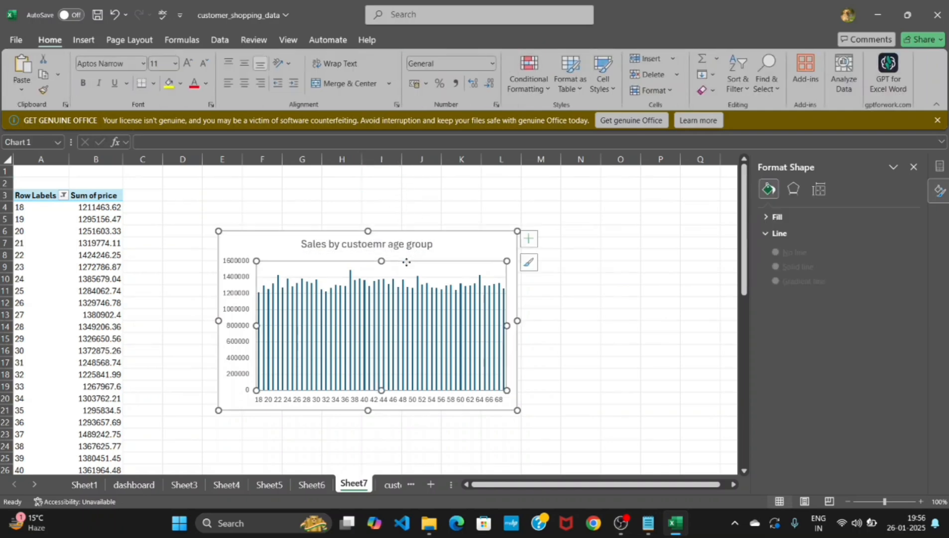
click(481, 249)
click(474, 205)
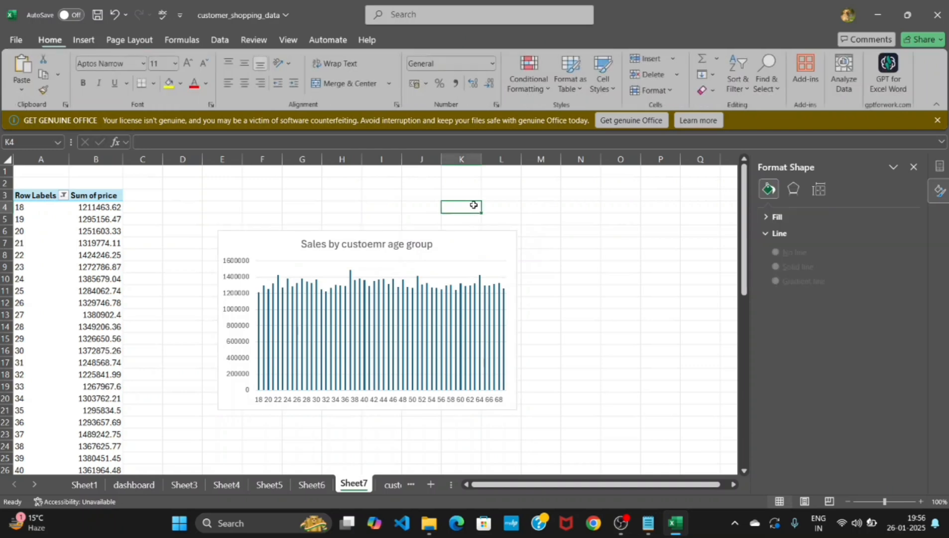
Copy the customer age group chart to cell Q17 of the dashboard sheet, beneath Sales by payment method.
click(486, 251)
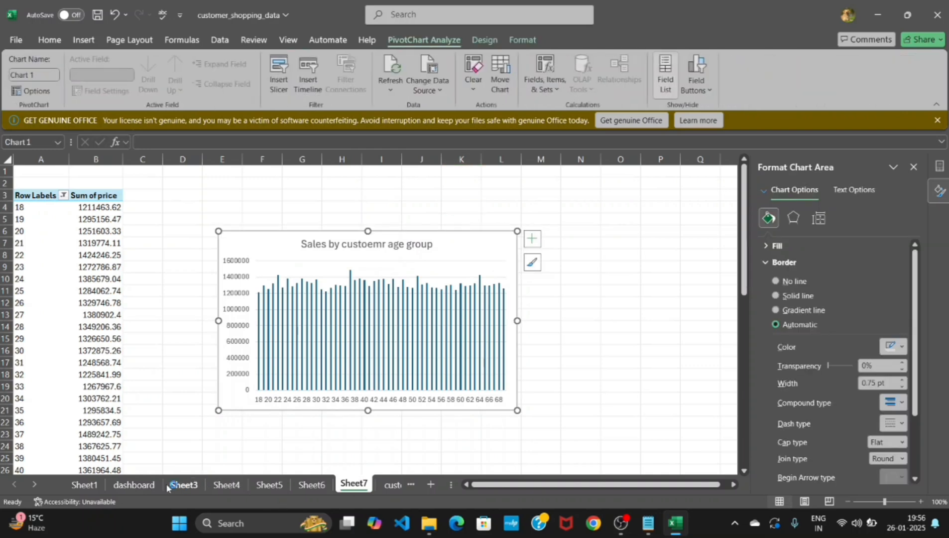
click(139, 485)
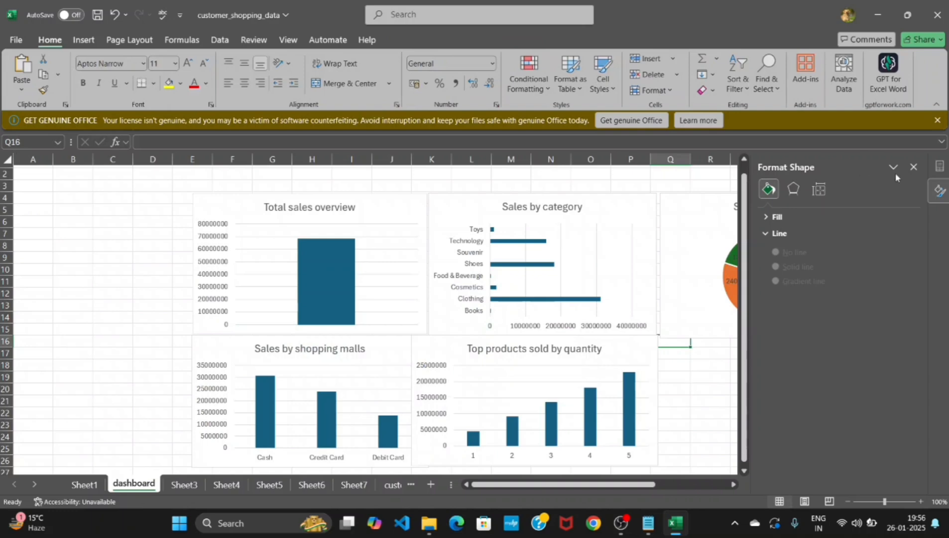
click(914, 166)
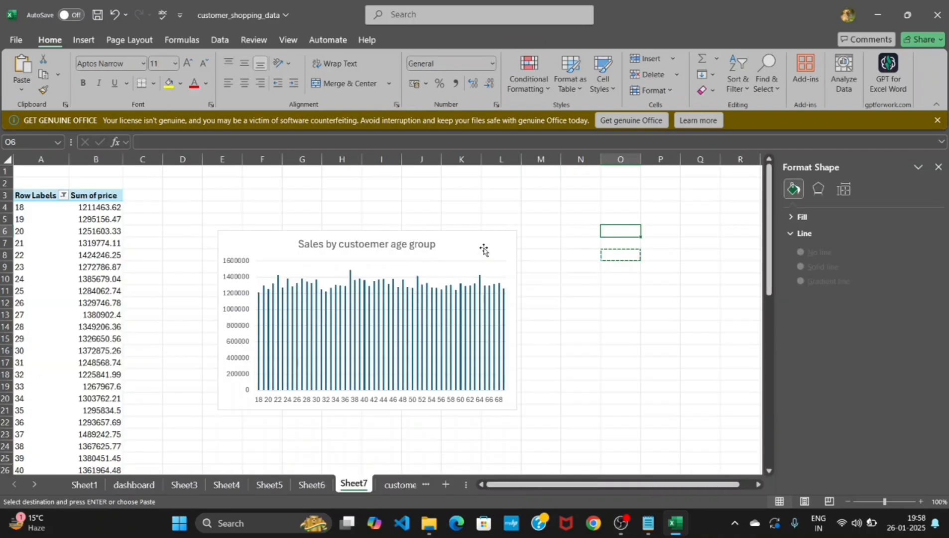
click(483, 250)
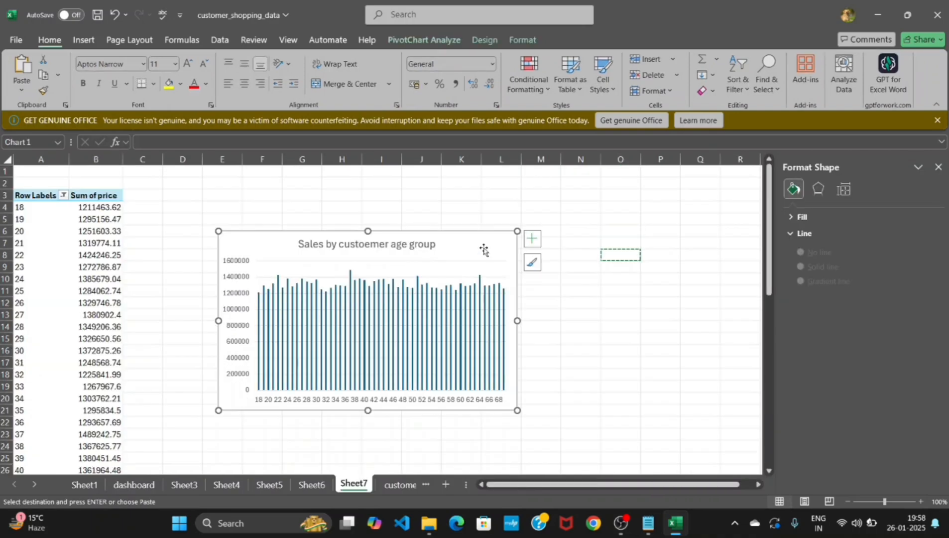
key(Escape)
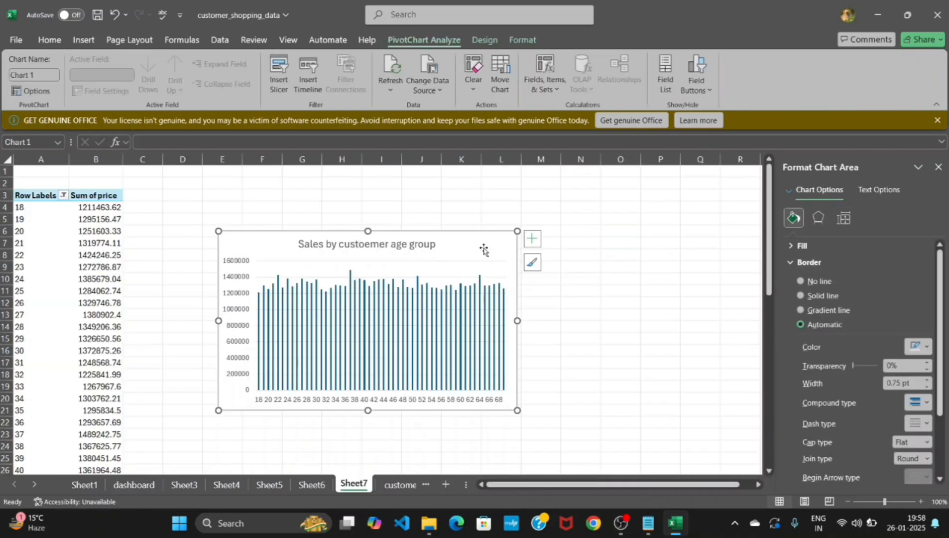
click(134, 485)
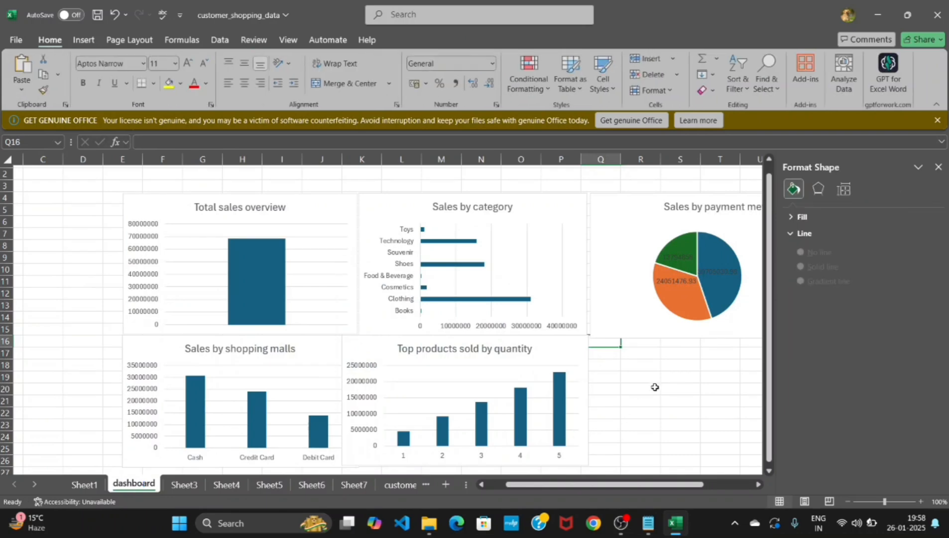
click(604, 356)
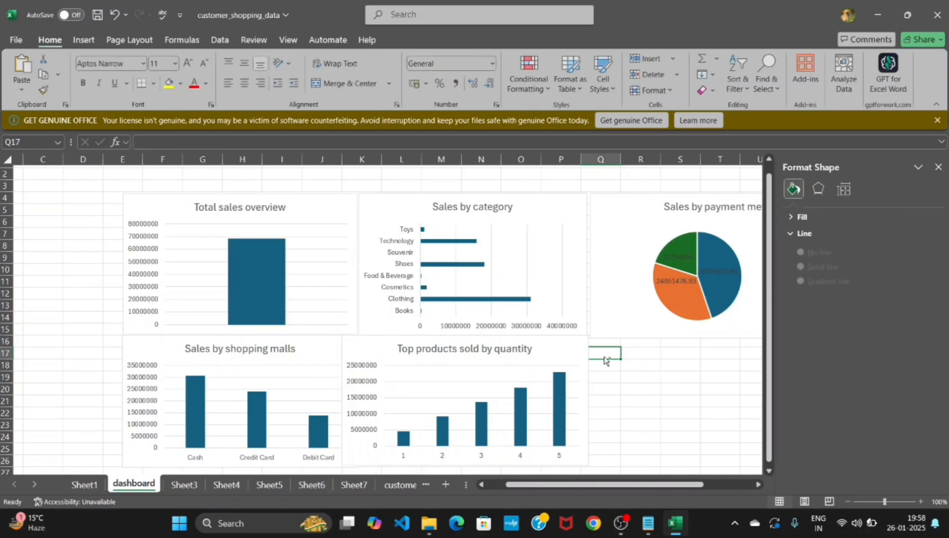
key(ctrl+v)
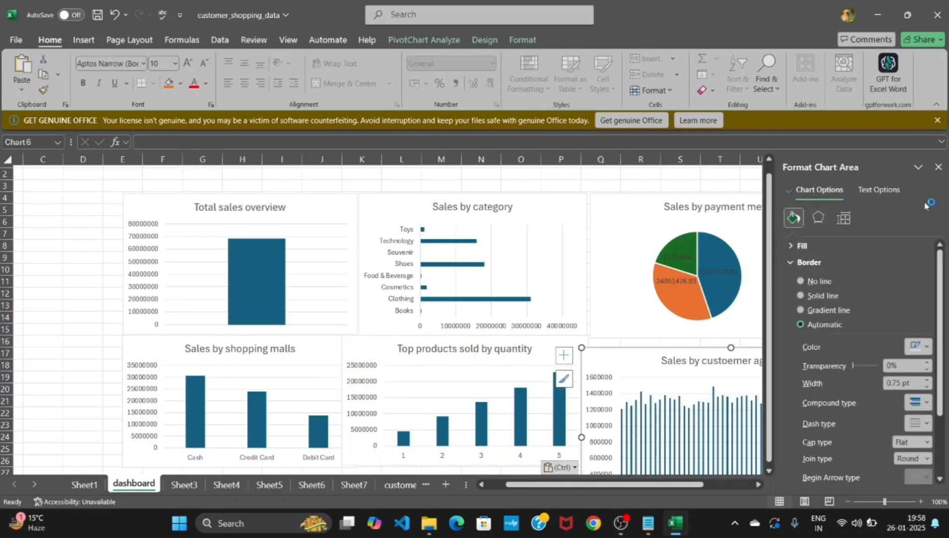
click(938, 168)
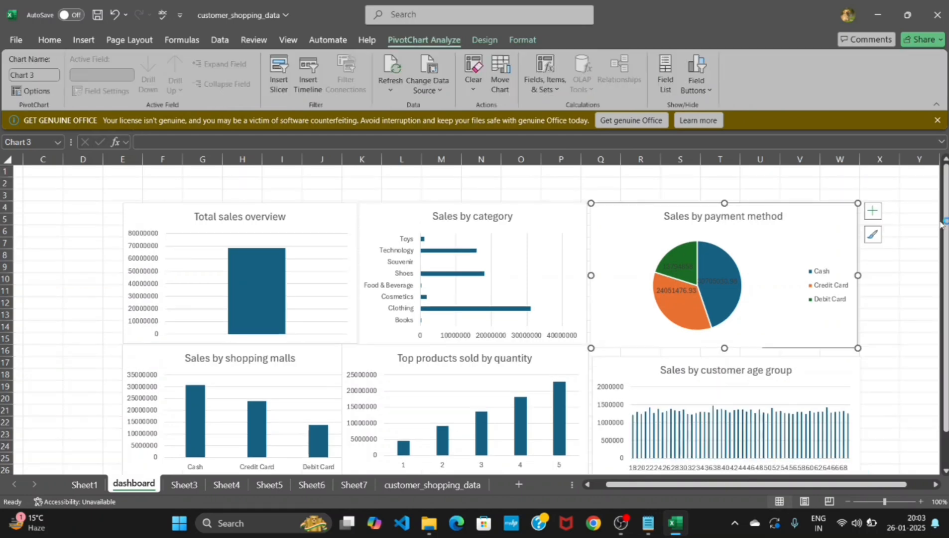
Insert a text box above the dashboard charts, spanning columns H to R, with the text "SALES ANALYSIS REPORT FOR MANAGEMENT".
mouse_move(947, 199)
mouse_down()
mouse_move(947, 245)
mouse_move(941, 214)
mouse_up()
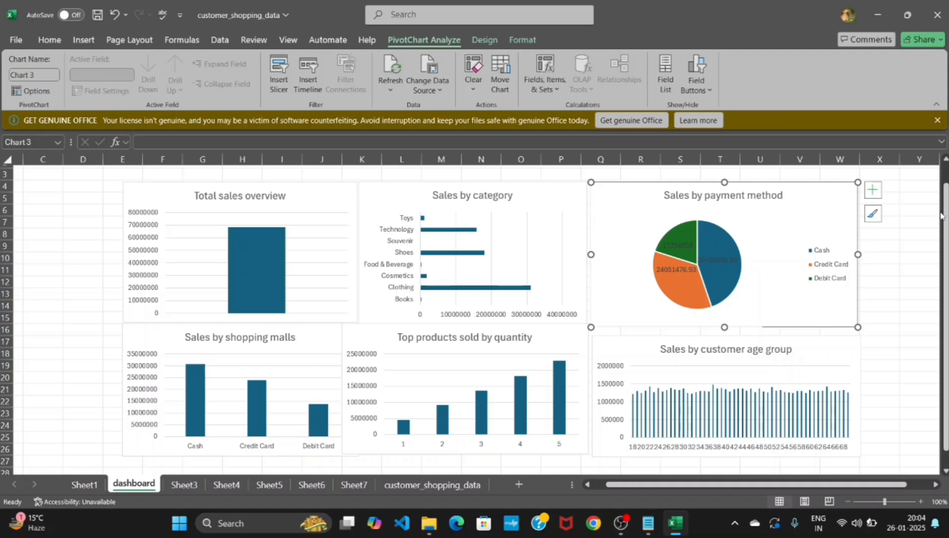
drag(946, 218, 946, 199)
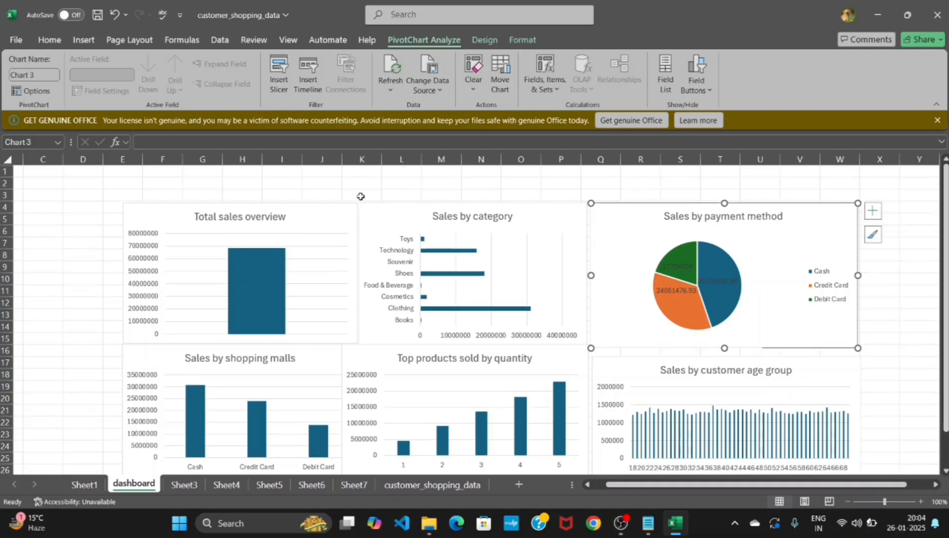
click(83, 40)
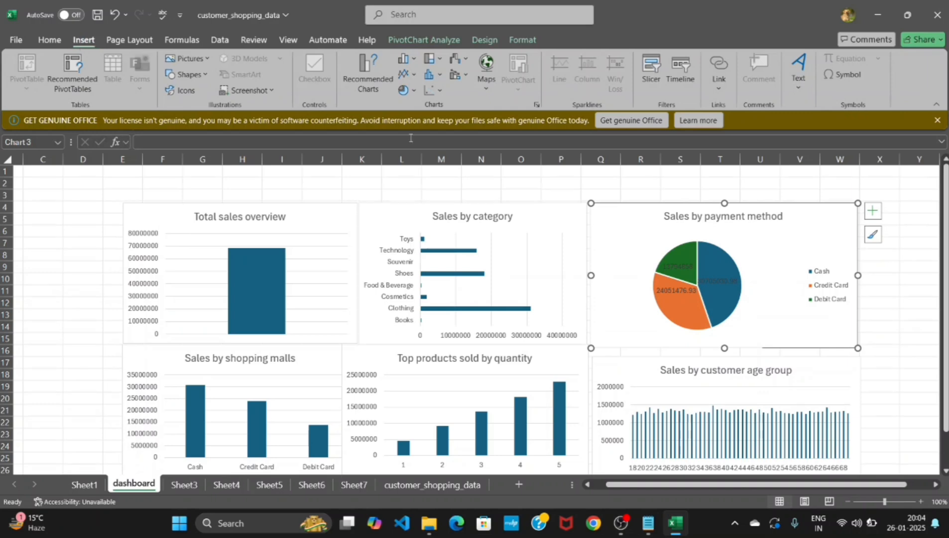
click(797, 80)
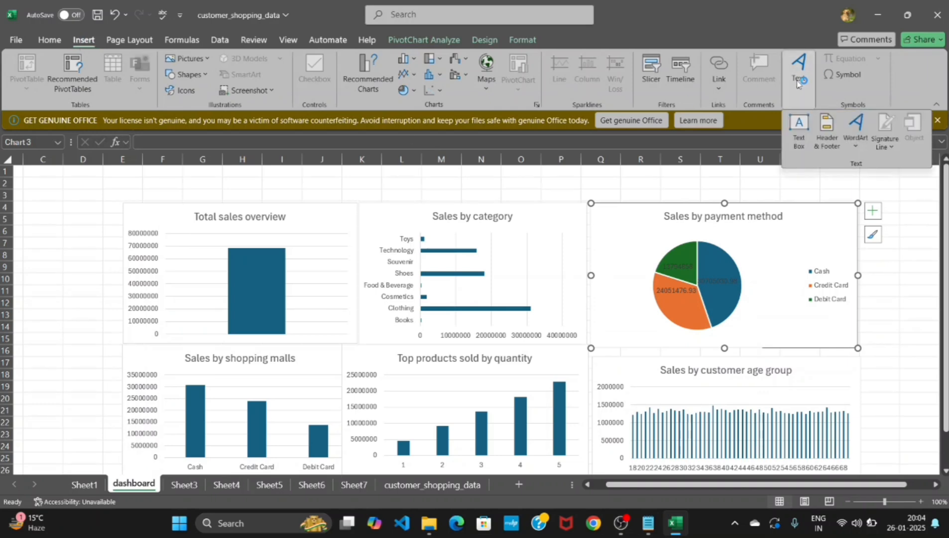
click(798, 130)
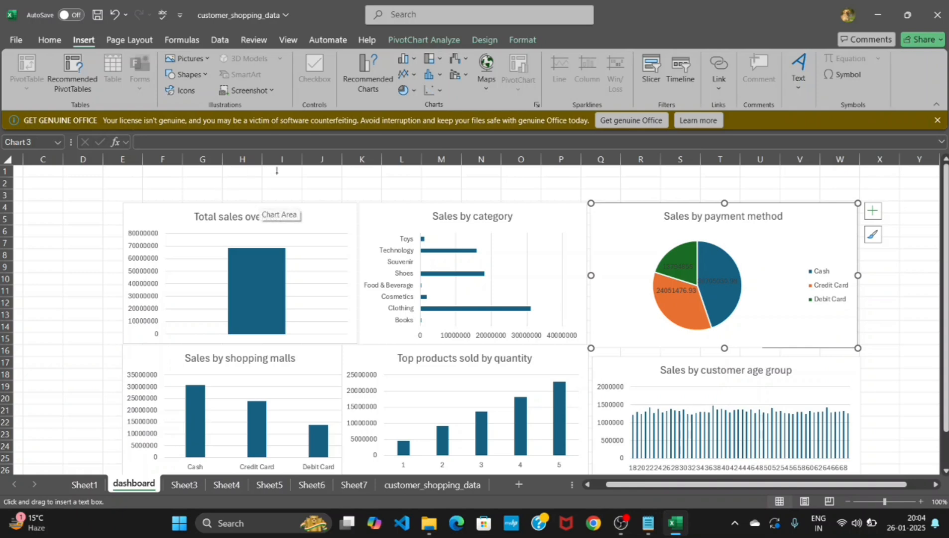
drag(242, 171, 642, 200)
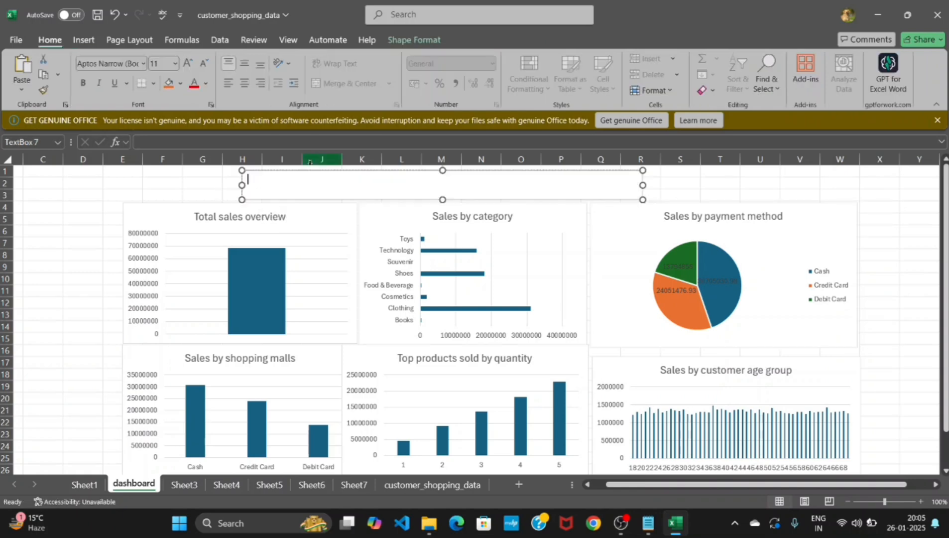
text(SALES ANALYSIS REPORT)
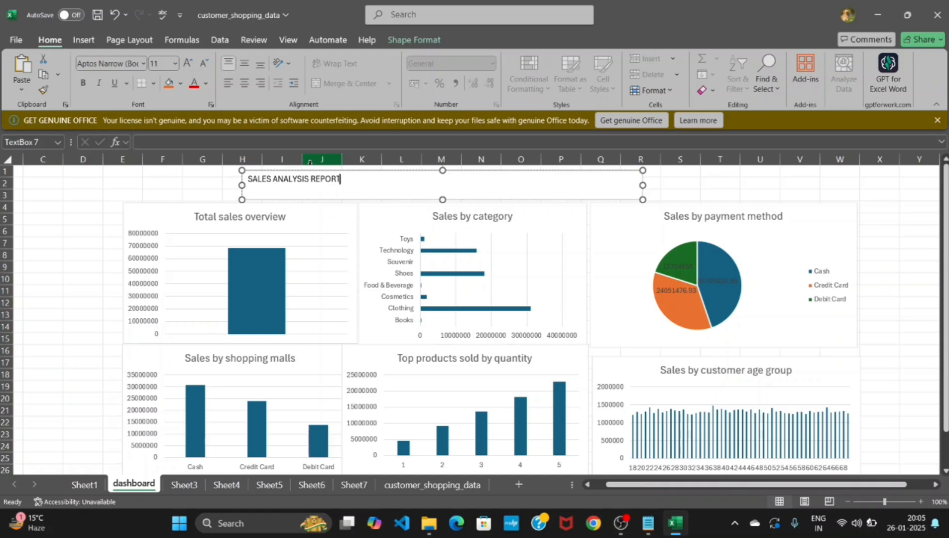
text( FOR MANAGEMENT)
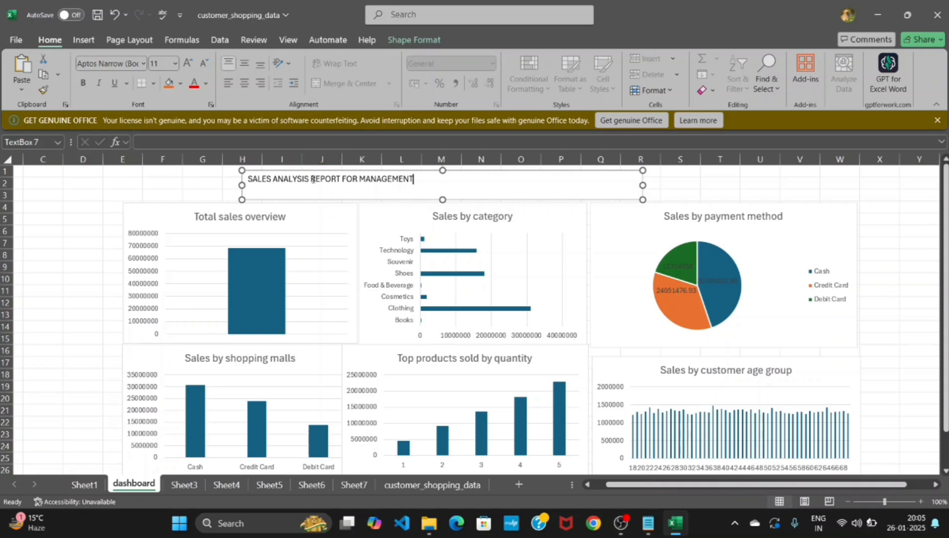
Fill the report title's text box with bright green and set its text color to light gray.
double_click(312, 180)
key(End)
click(177, 85)
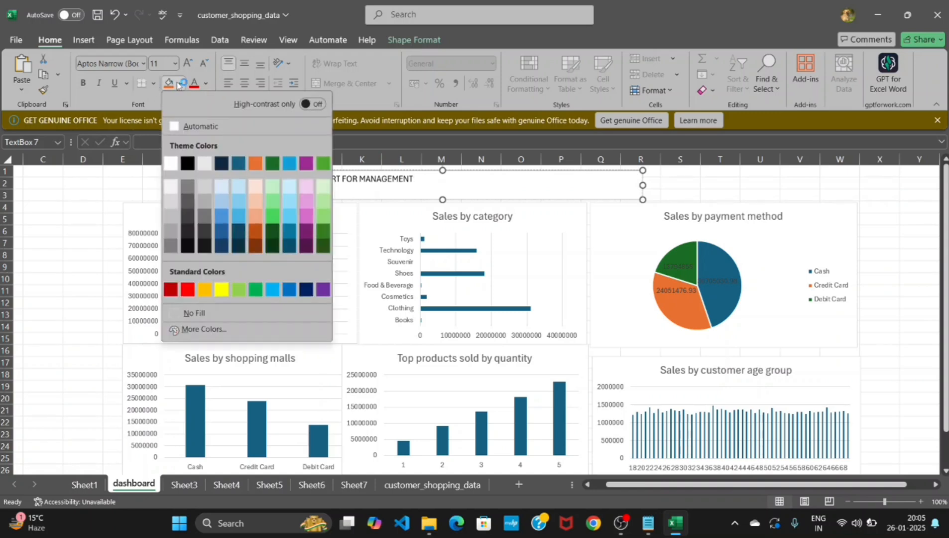
click(272, 217)
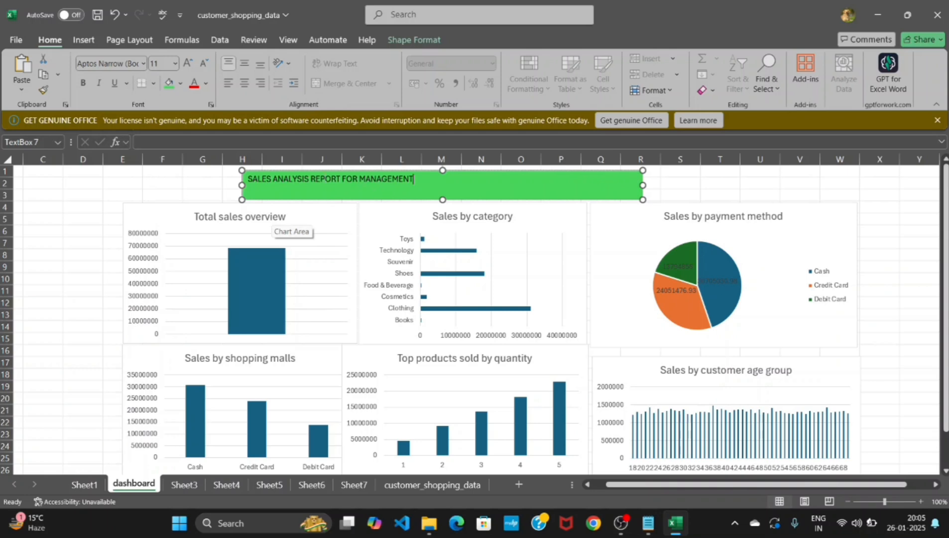
triple_click(384, 183)
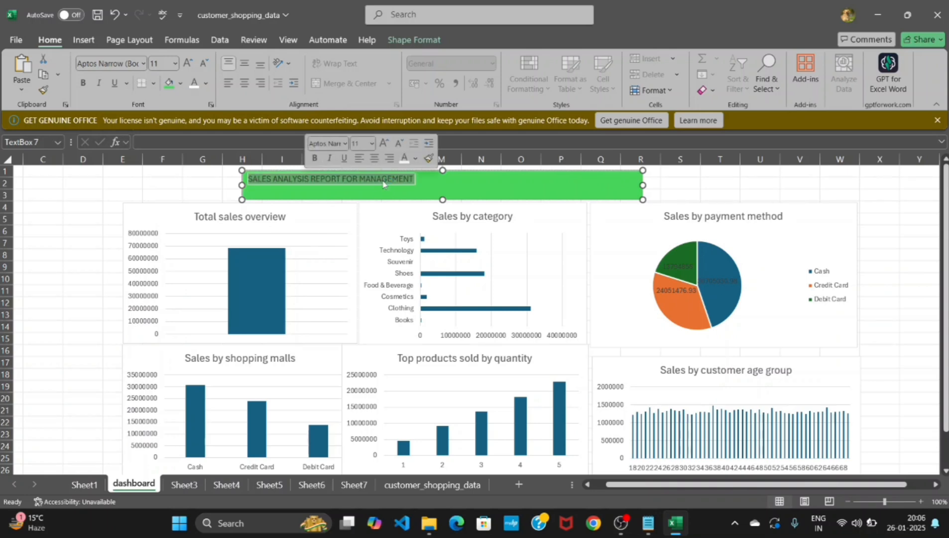
click(206, 85)
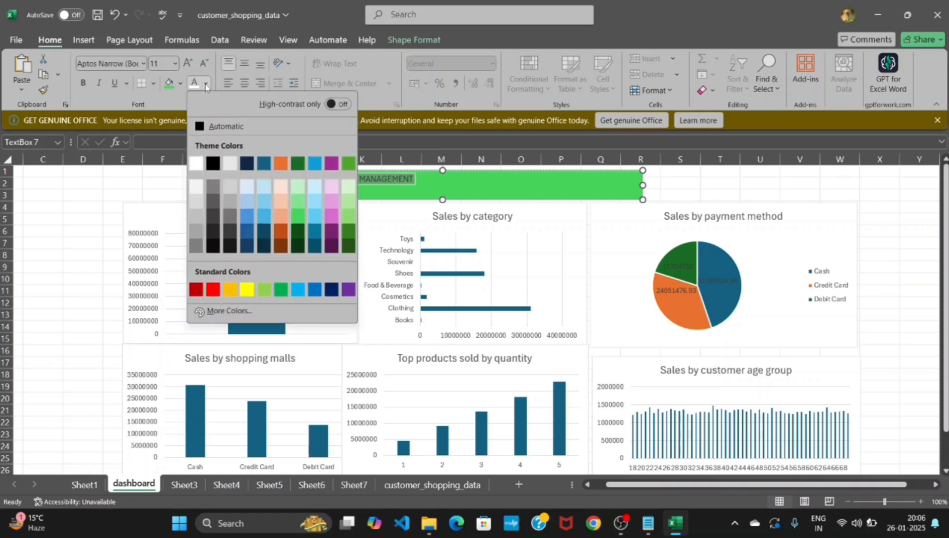
click(232, 162)
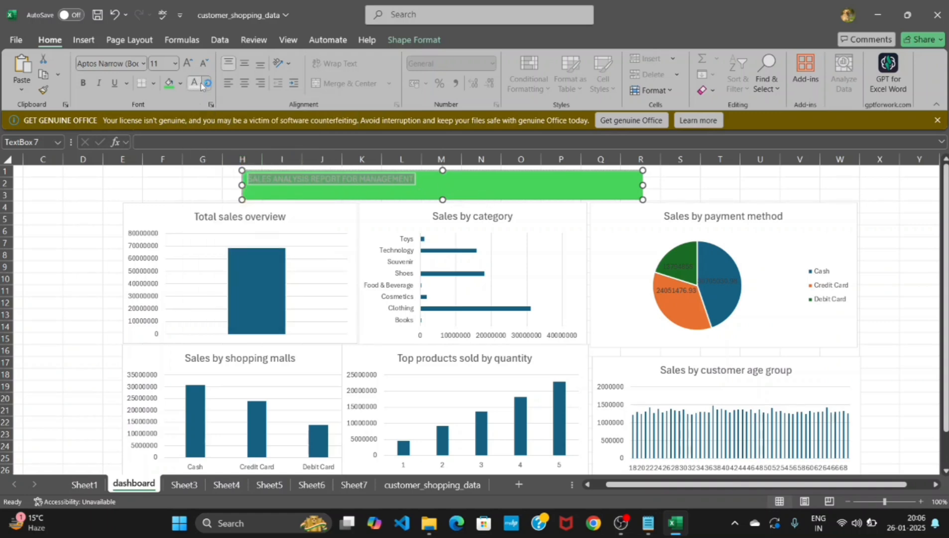
click(283, 179)
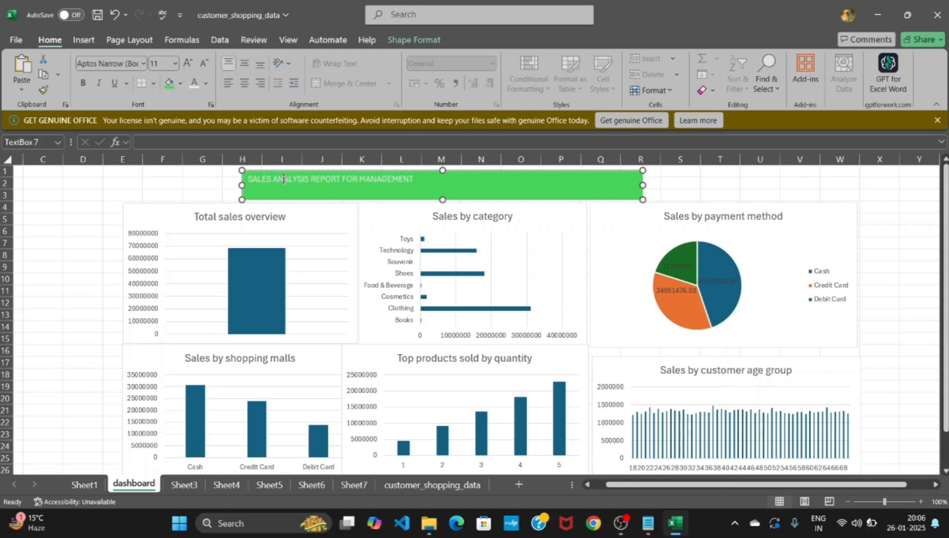
Make the report title bold, set its font size to 24 and center it in the text box.
triple_click(300, 180)
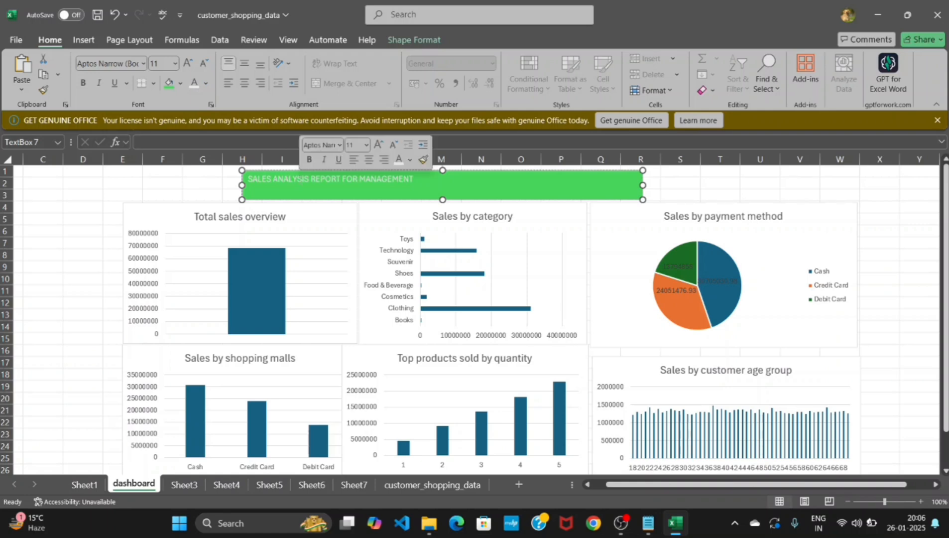
click(308, 161)
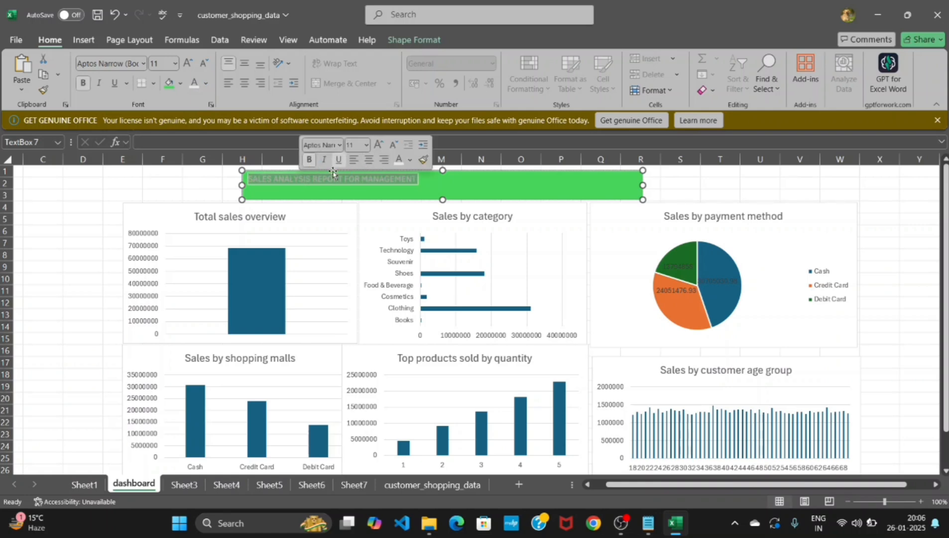
click(366, 145)
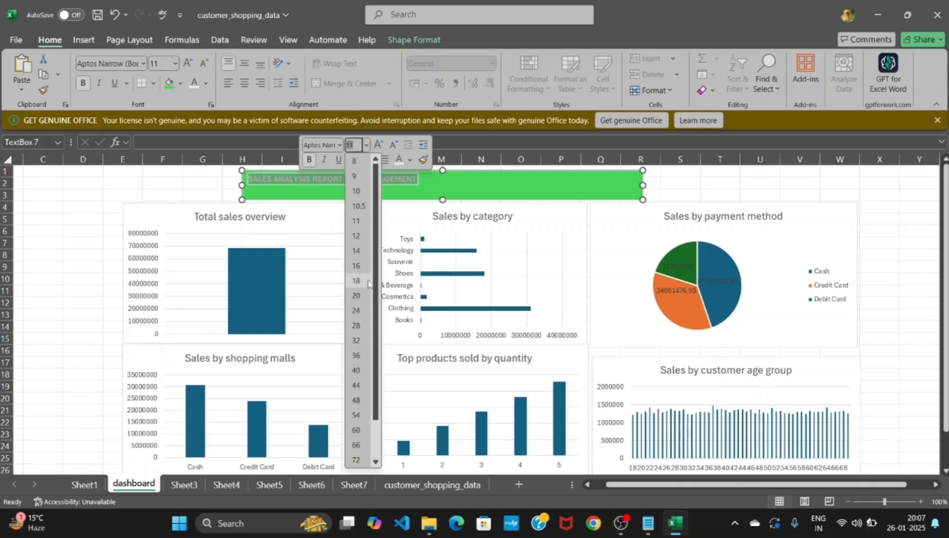
click(356, 310)
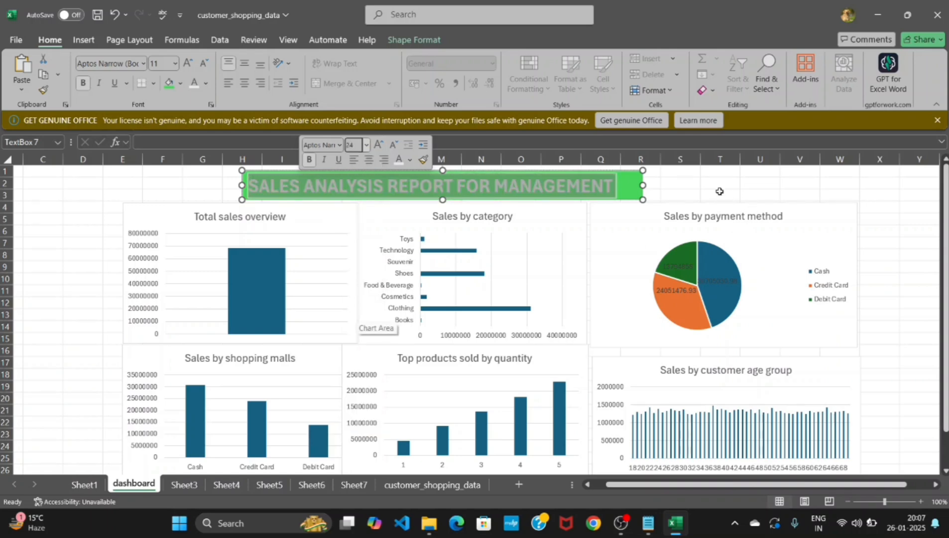
click(368, 160)
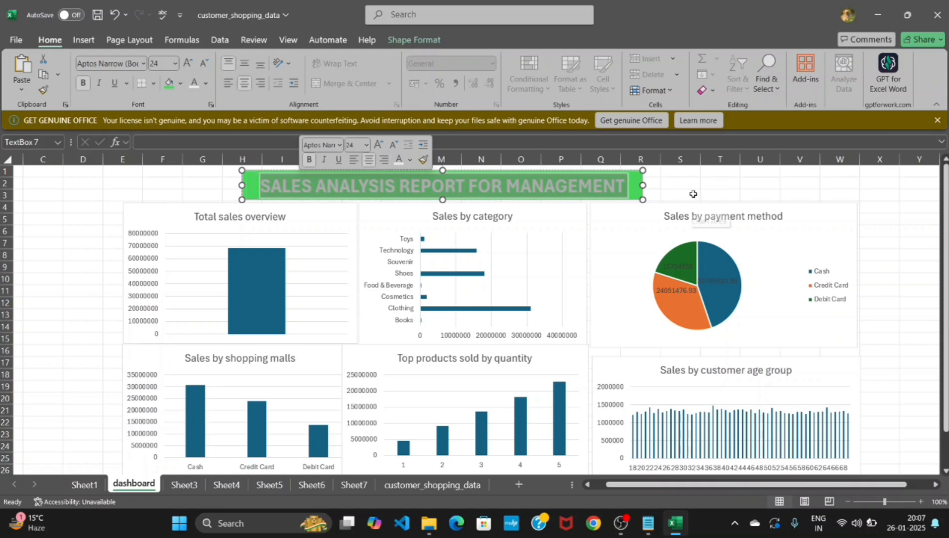
Insert a slicer for the age field, based on the Total sales overview chart.
click(678, 186)
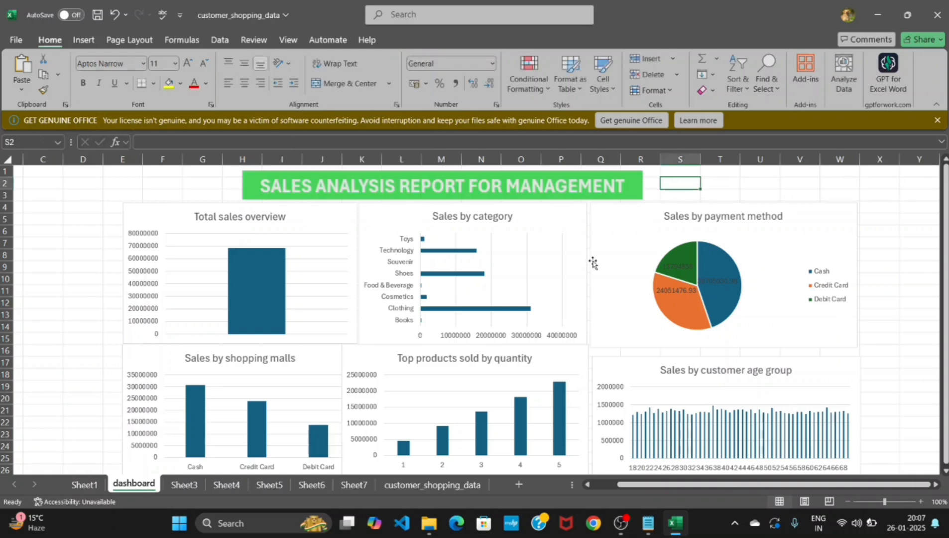
click(888, 266)
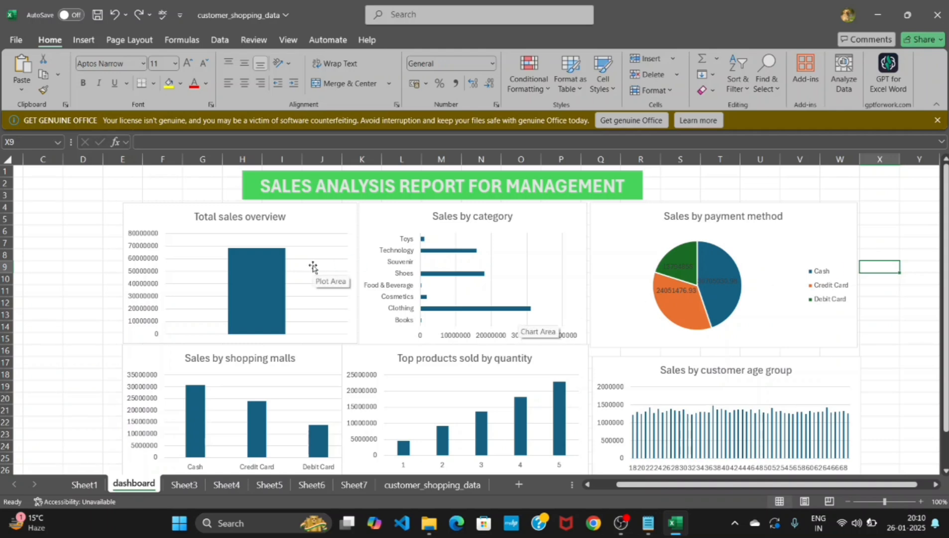
click(304, 227)
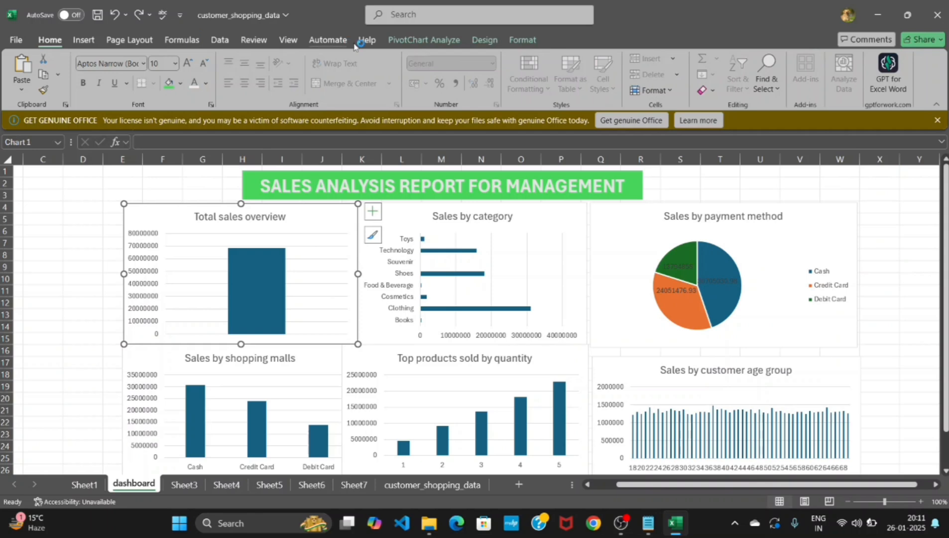
click(409, 41)
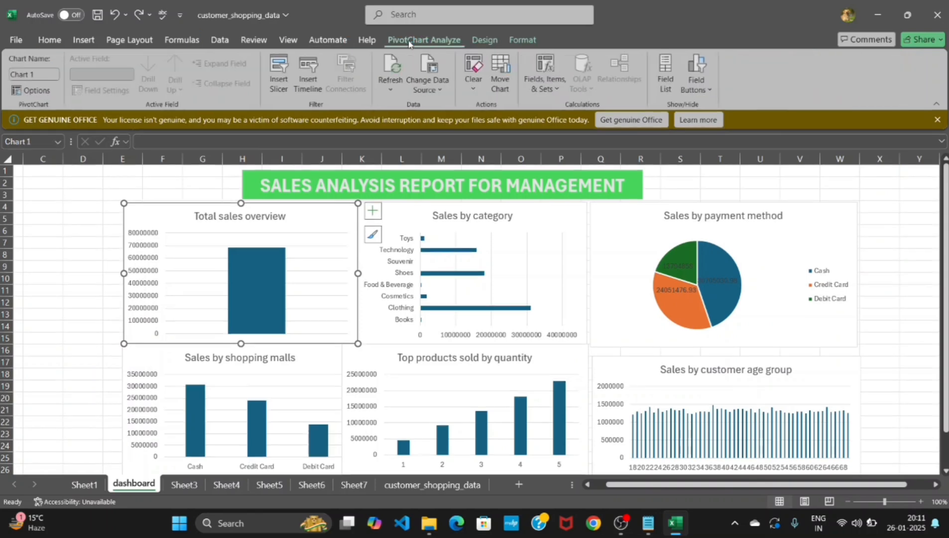
click(279, 84)
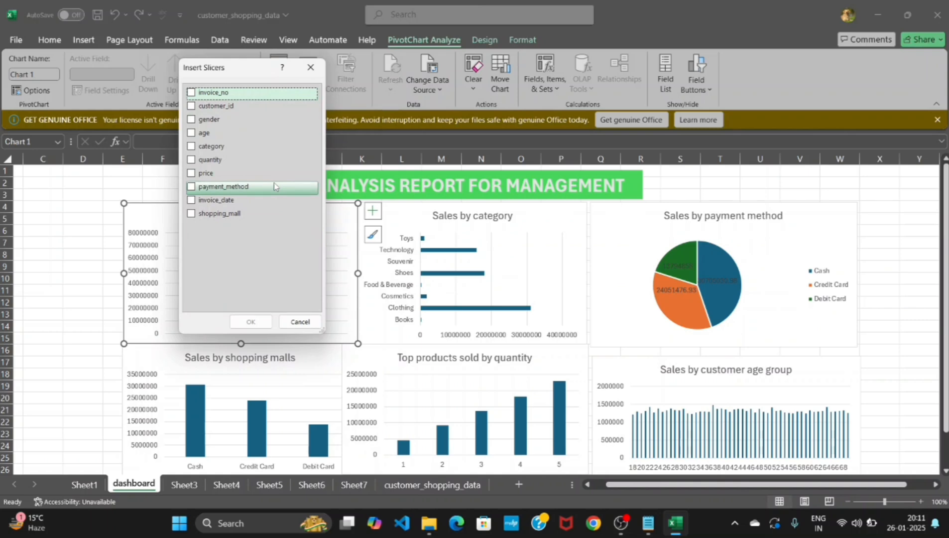
click(192, 136)
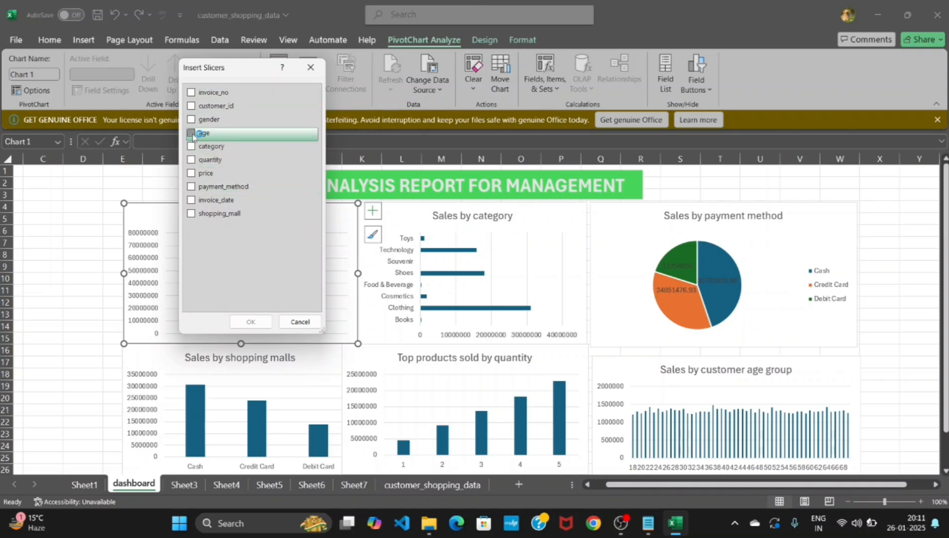
click(251, 321)
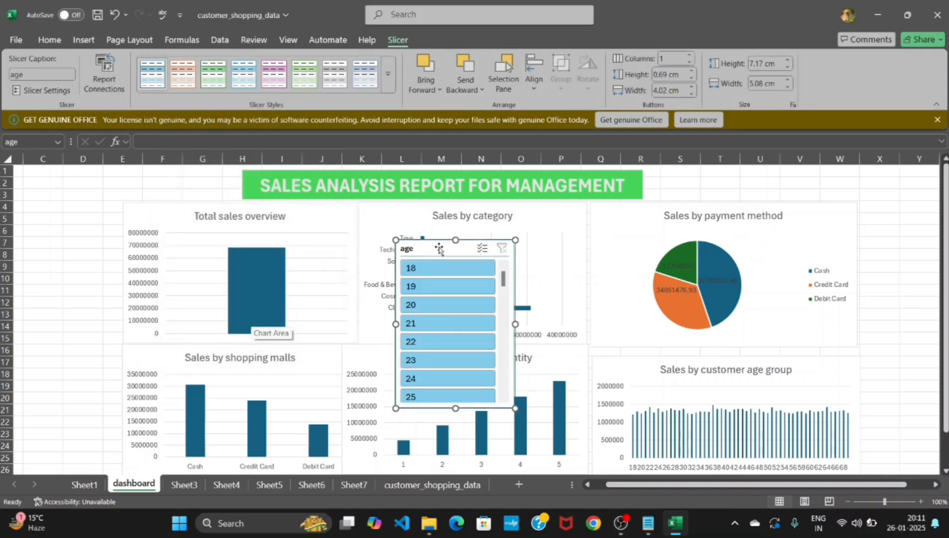
Place the age slicer beside the Total sales overview chart, over columns C to E, and resize it to about 11.7 cm high and 3.9 cm wide.
drag(437, 244, 48, 210)
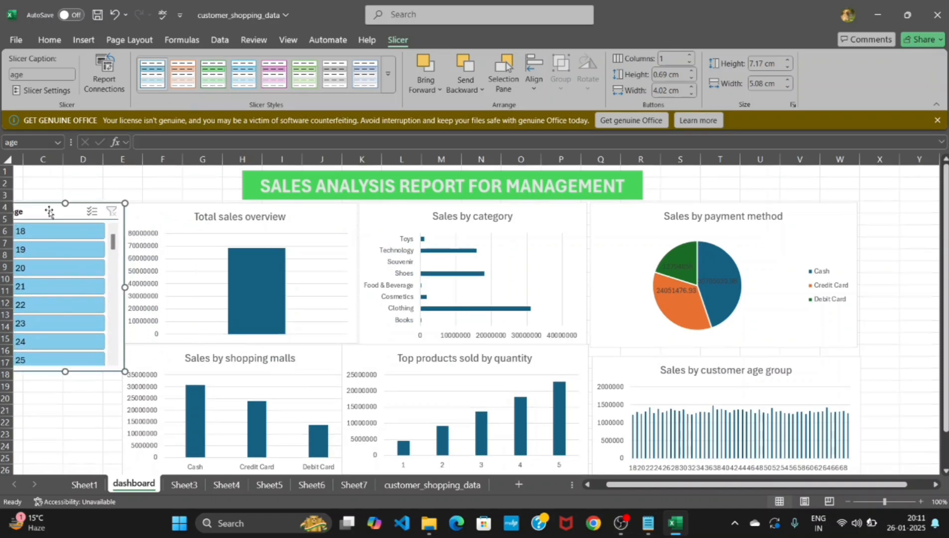
drag(64, 371, 42, 379)
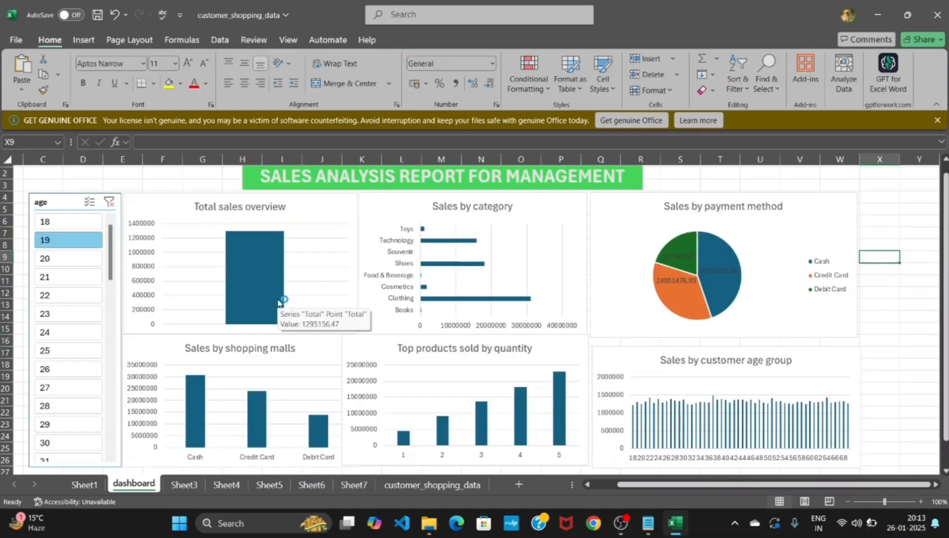
Filter the Total sales overview chart to age 20 with the age slicer.
click(278, 300)
click(53, 259)
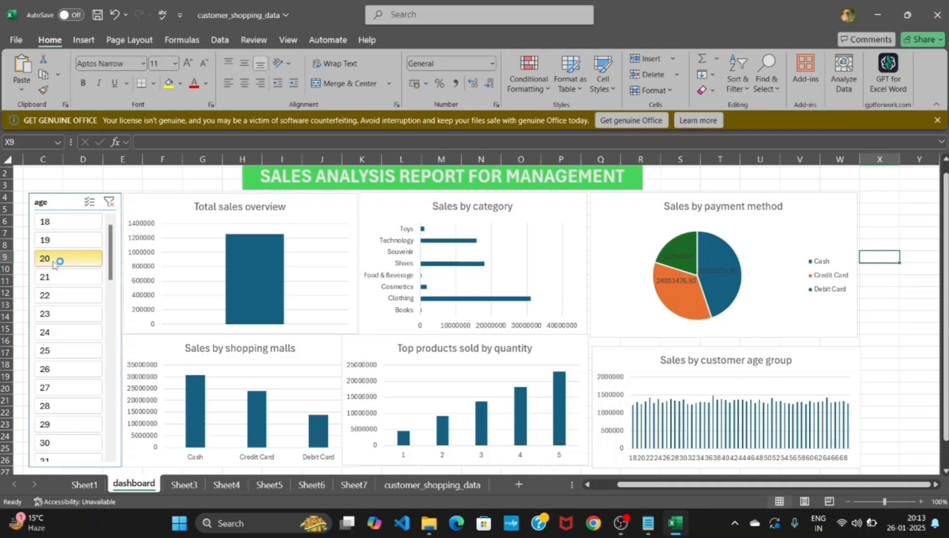
mouse_move(271, 279)
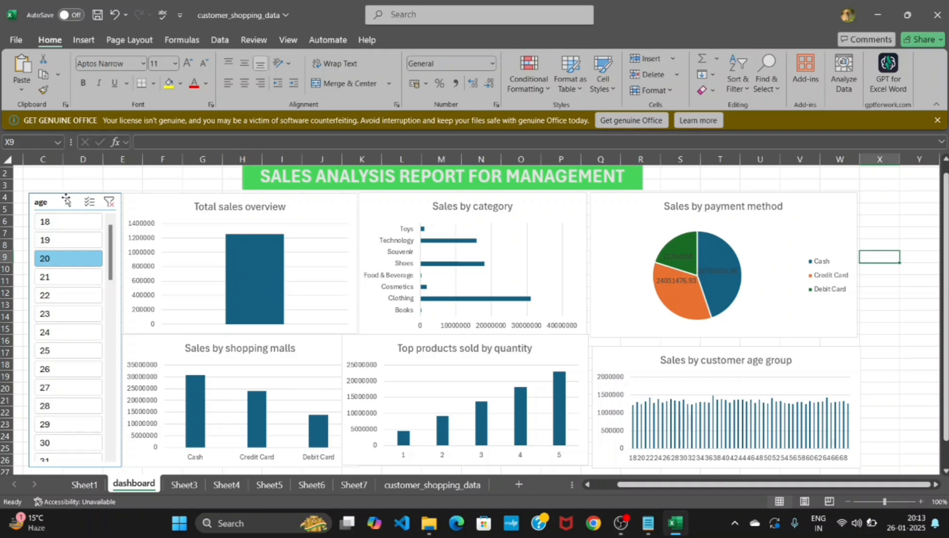
Connect the age slicer to PivotTable2 through PivotTable6 in addition to PivotTable1 in its report connections.
click(65, 200)
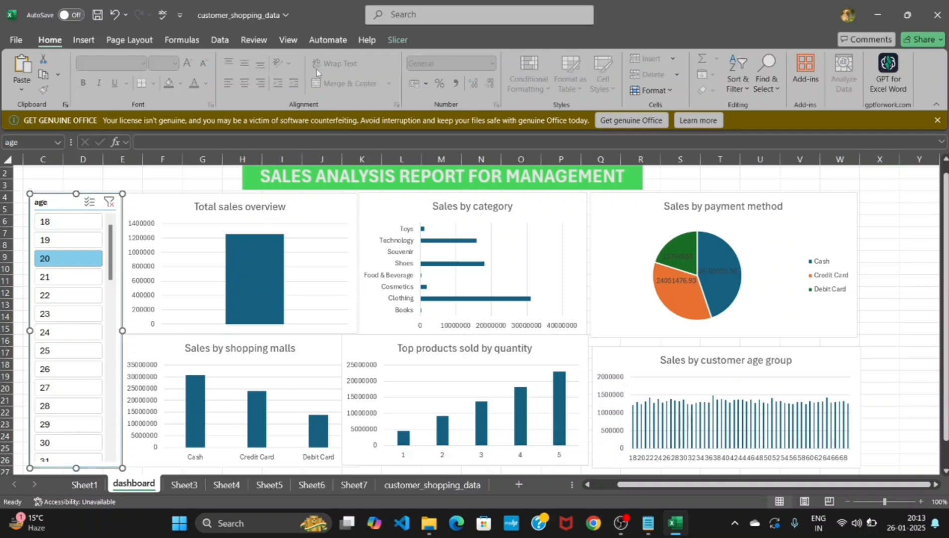
click(397, 40)
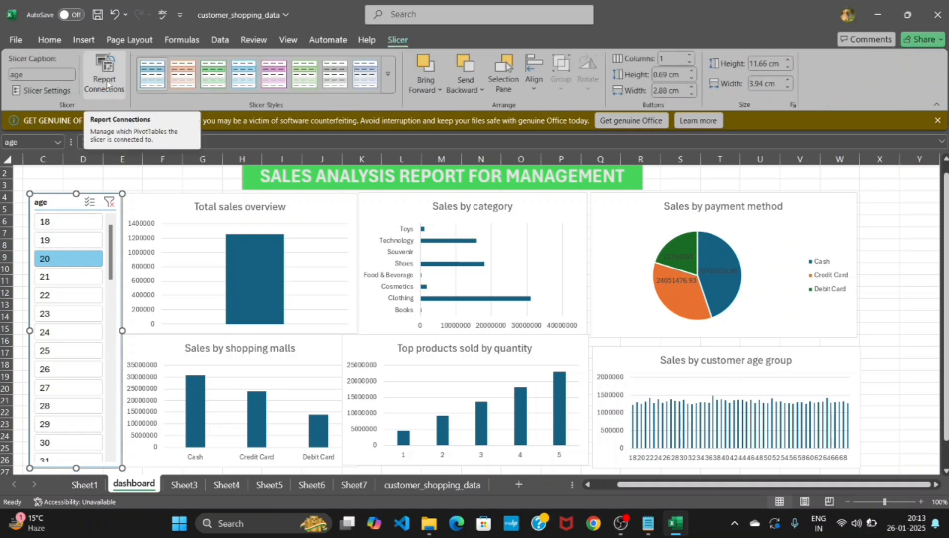
click(104, 79)
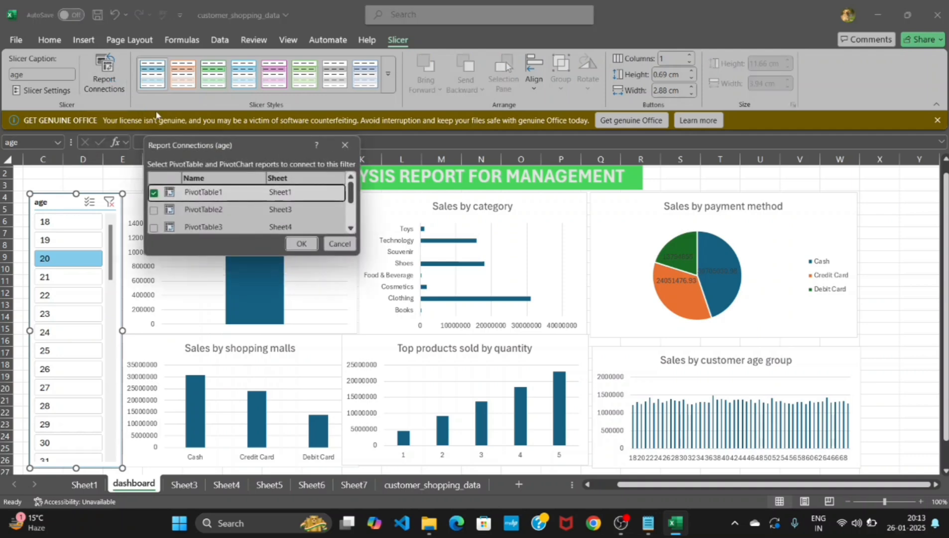
click(155, 210)
click(154, 227)
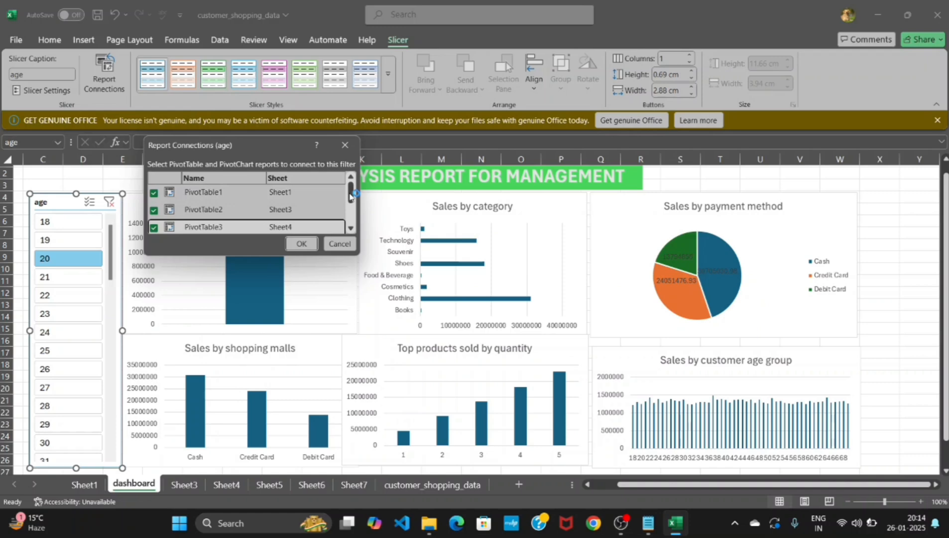
drag(351, 194, 351, 210)
click(154, 200)
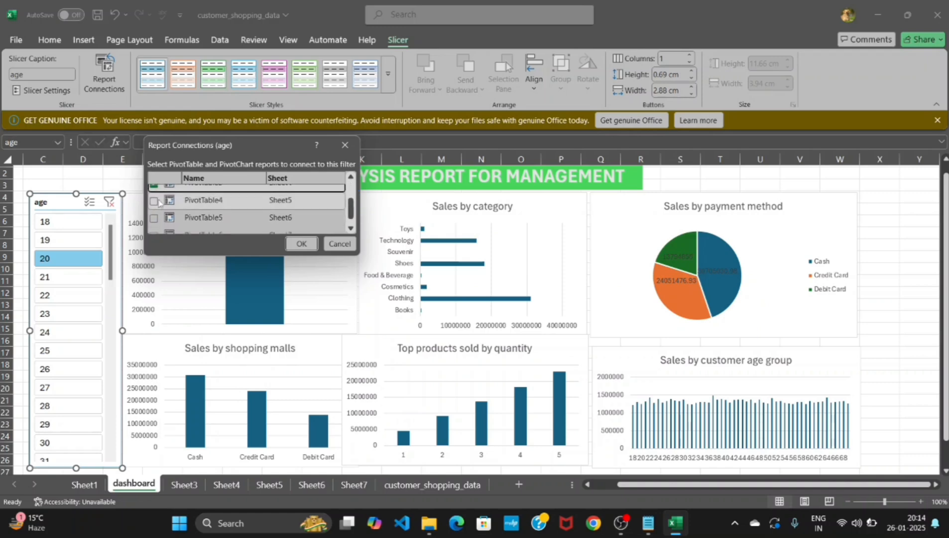
click(155, 219)
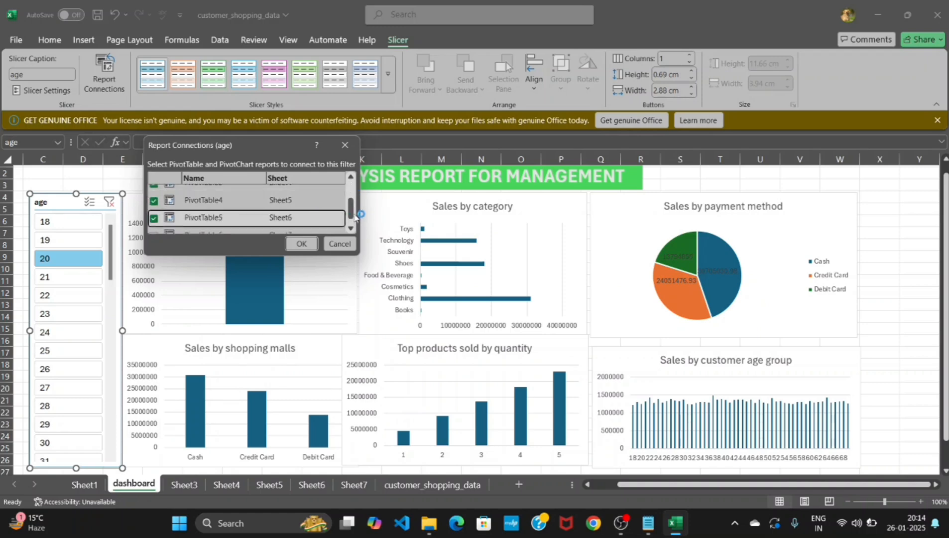
click(351, 227)
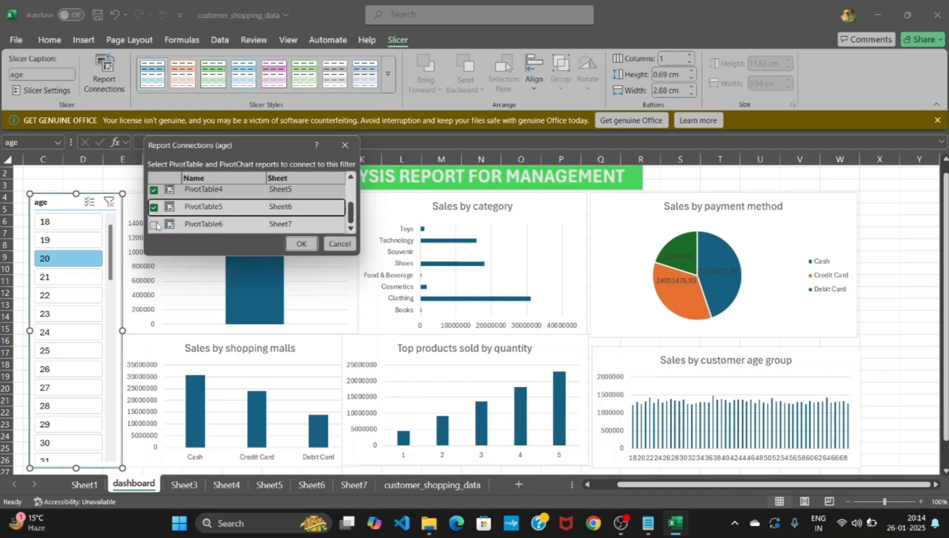
click(154, 225)
click(298, 244)
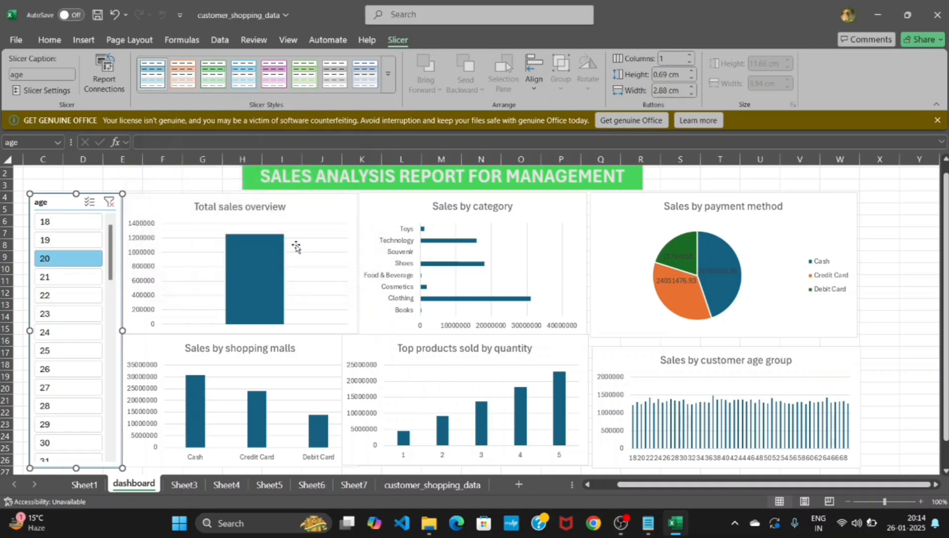
Test the connected age slicer on all dashboard charts by filtering to age 19, 18, 19 again and finally 20.
click(55, 251)
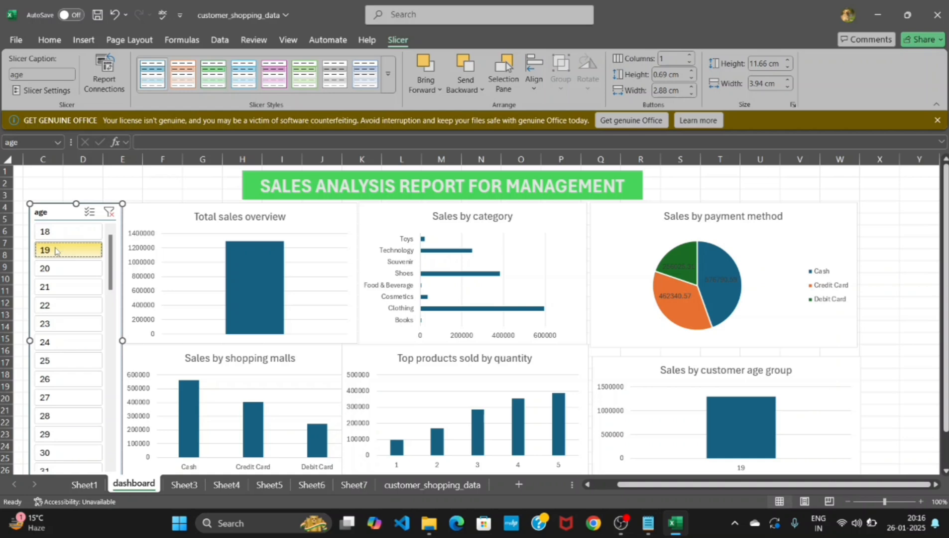
click(59, 232)
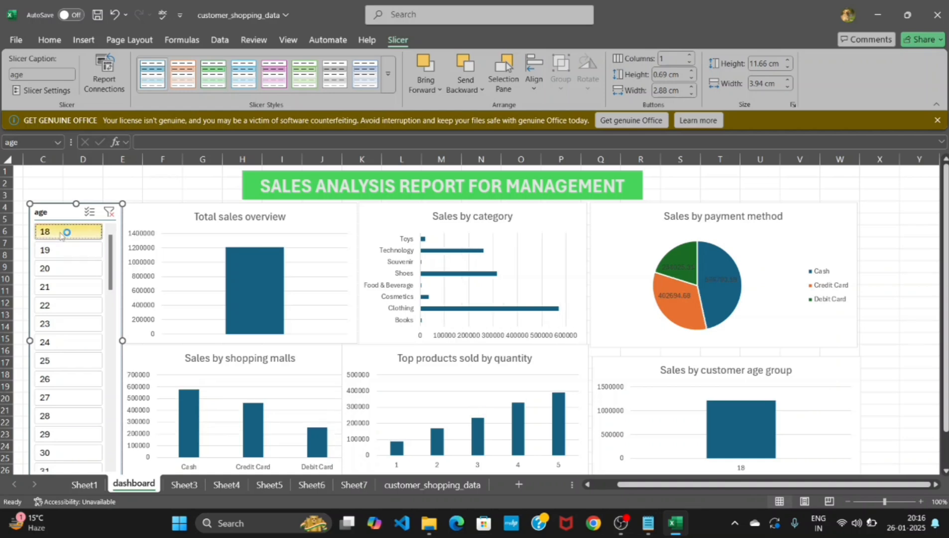
click(57, 250)
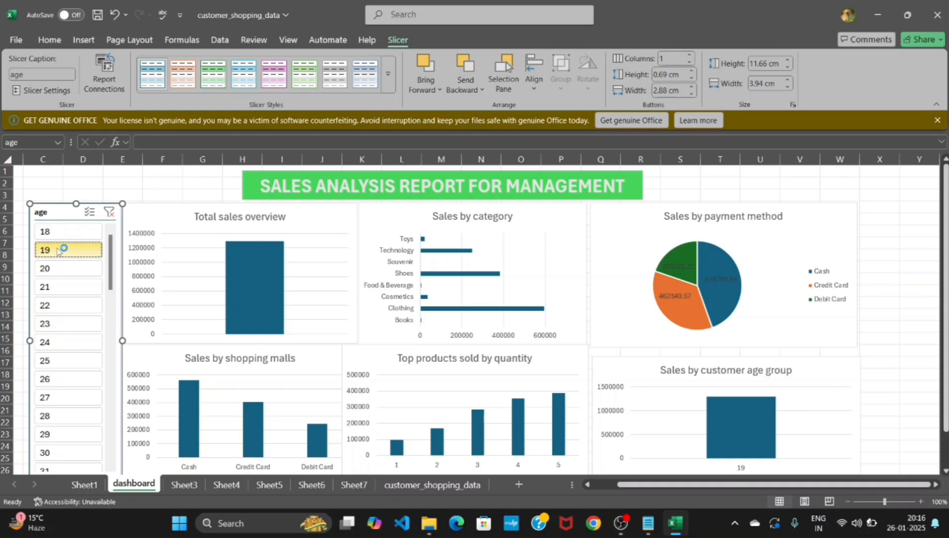
click(51, 270)
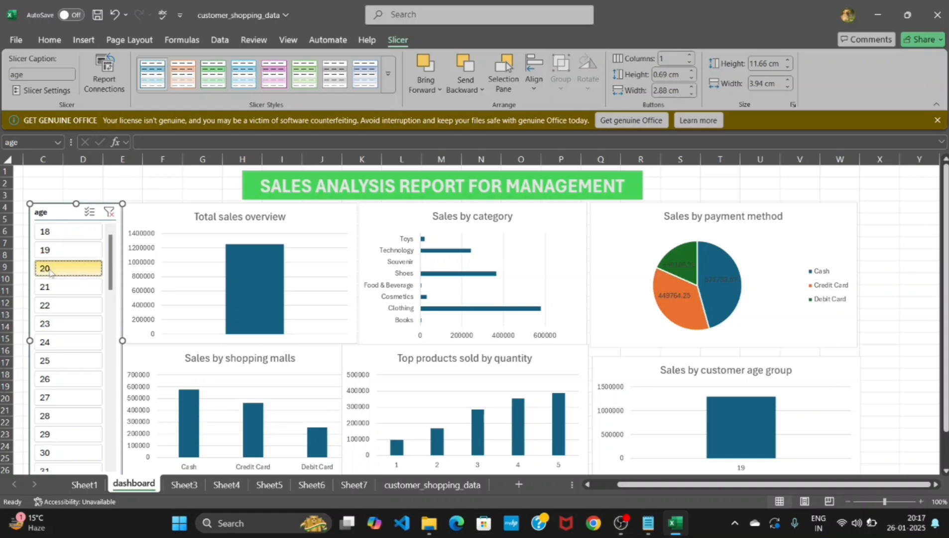